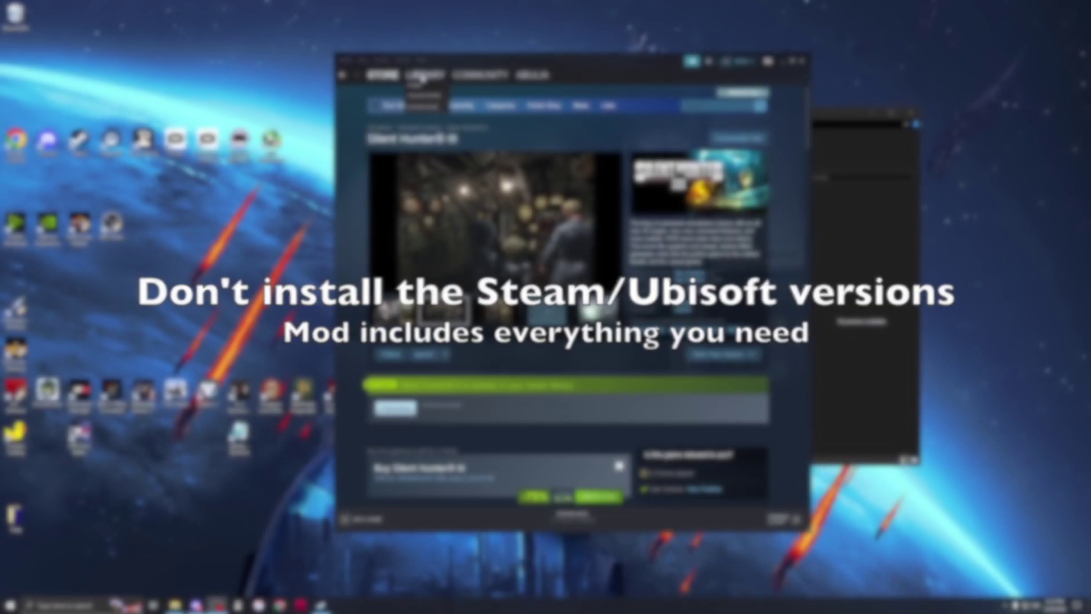
- Close Steam after viewing its game library, and switch to Discord to review the installation instructions in the mod-download-link channel
left_click(418, 87)
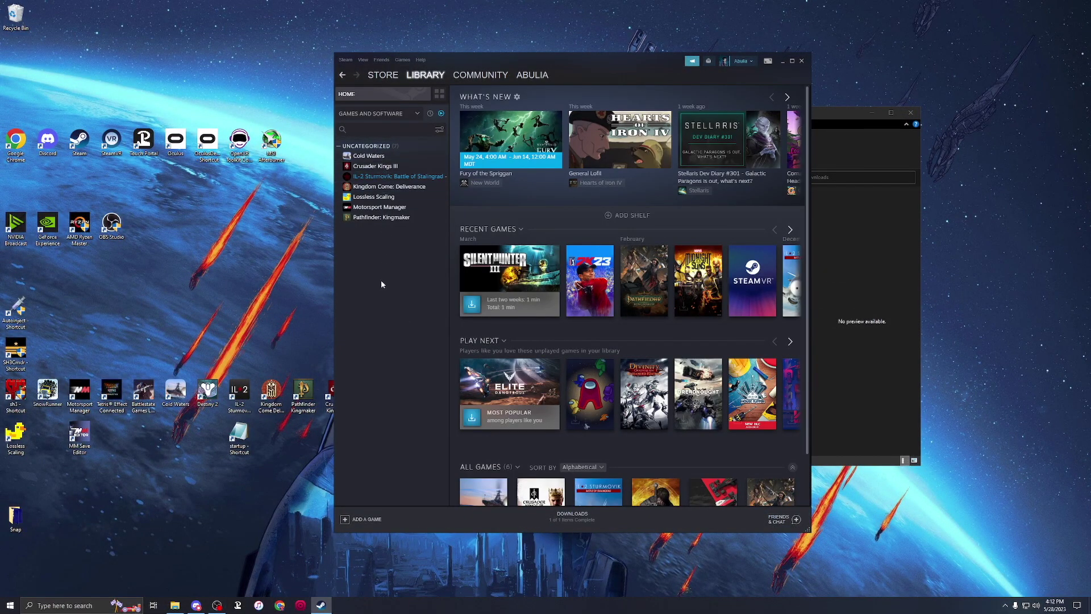
left_click(801, 60)
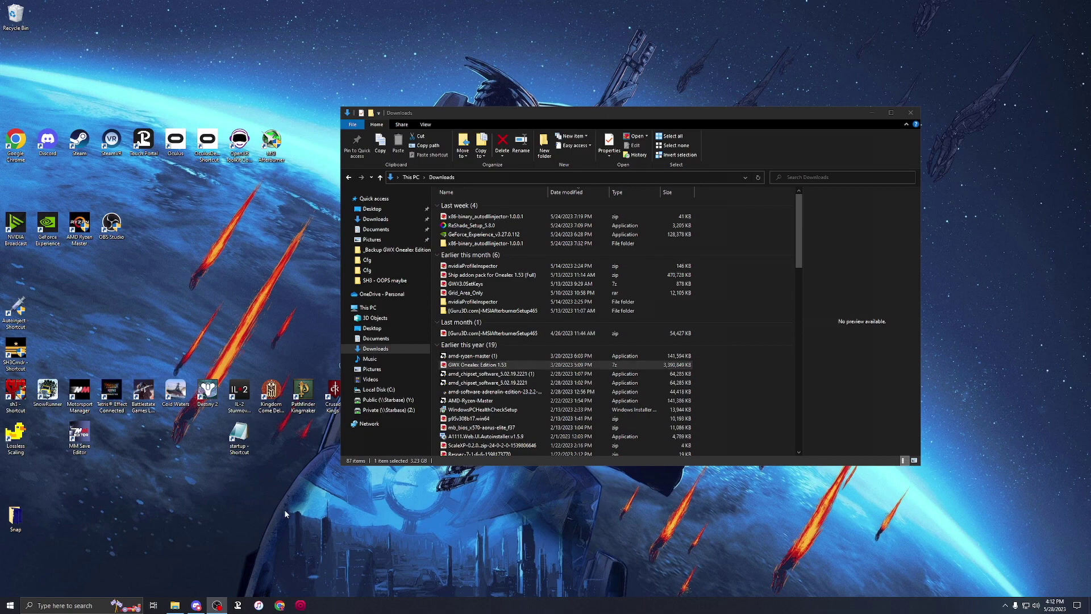
left_click(196, 606)
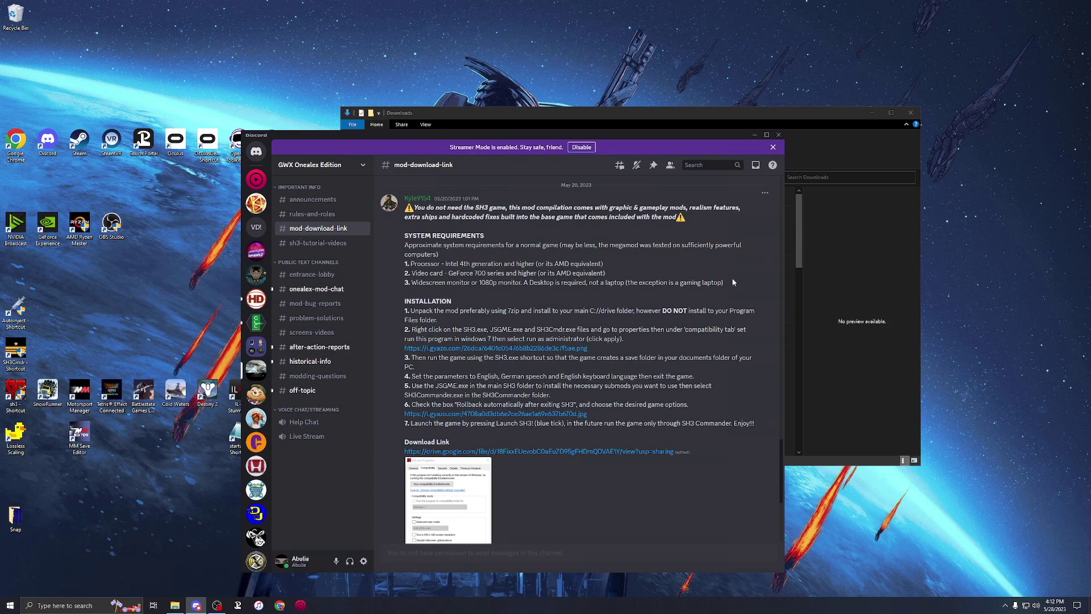
scroll(747, 273, "up", 5)
left_click_drag(781, 416, 778, 466)
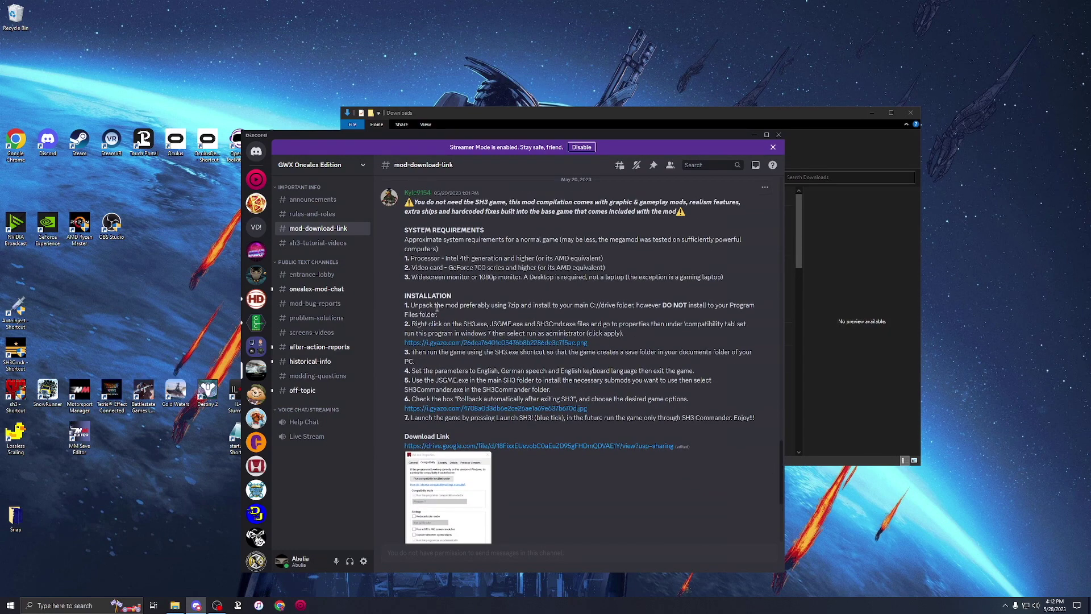
scroll(653, 452, "down", 3)
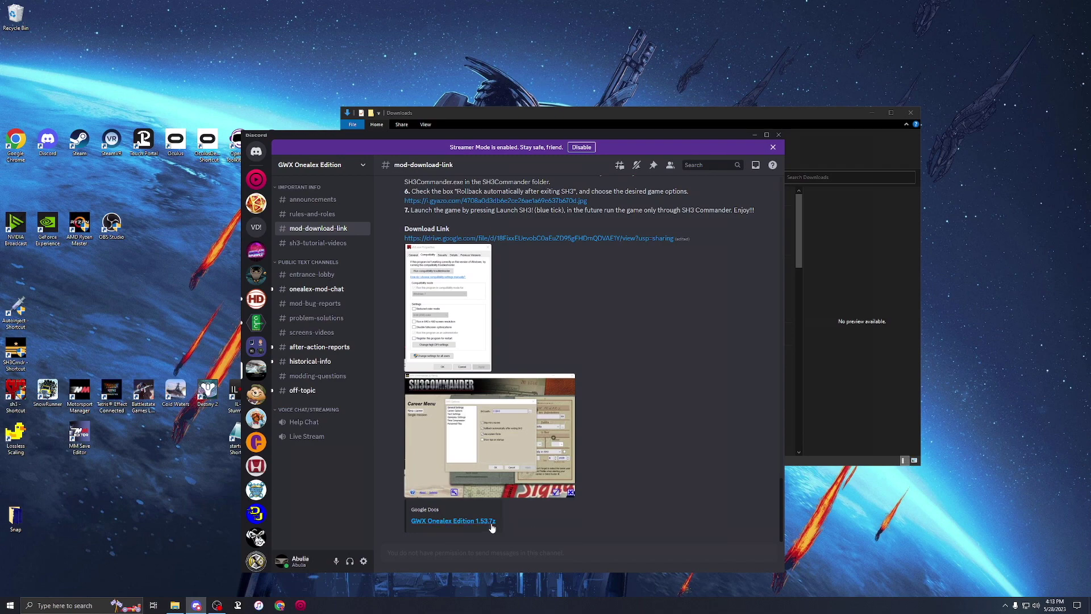
- Extract the GWX Onealex Edition 1.53 archive in place in the Downloads folder and close the extracted folder's window
left_click(608, 112)
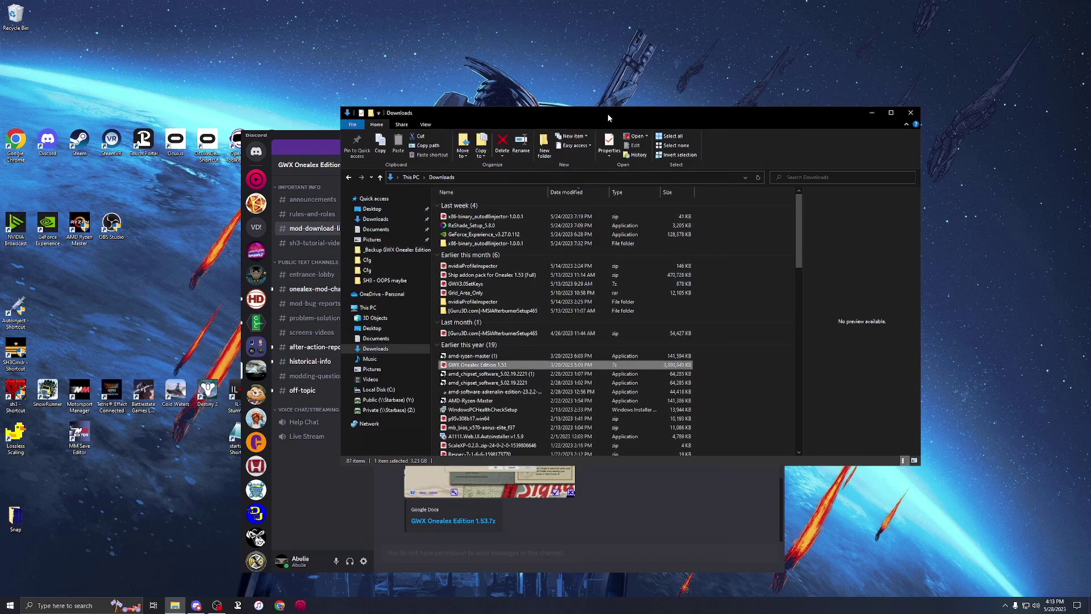
left_click(514, 366)
right_click(519, 367)
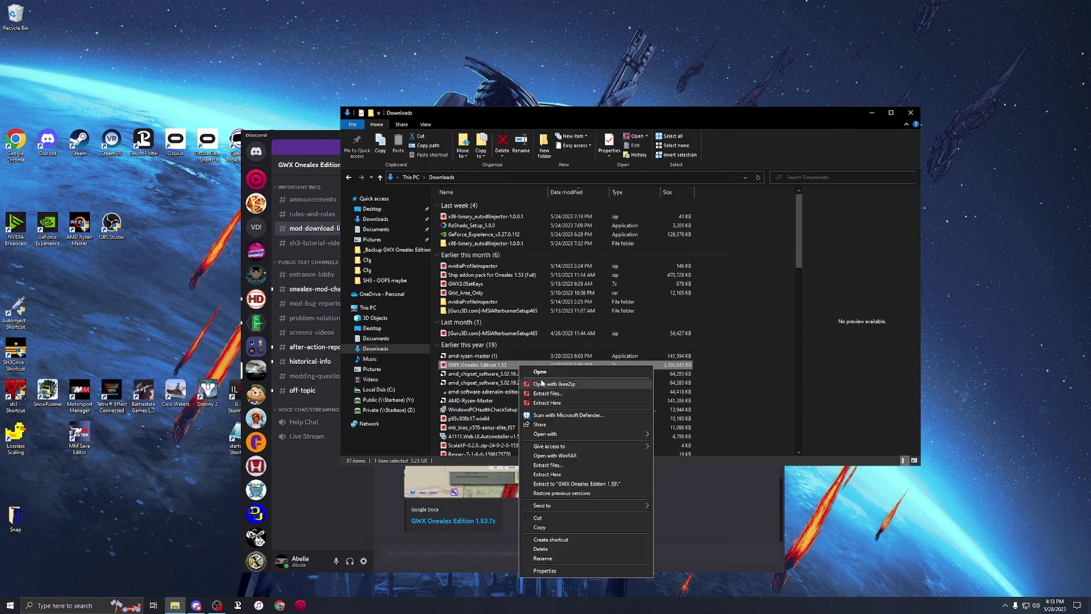
left_click(552, 403)
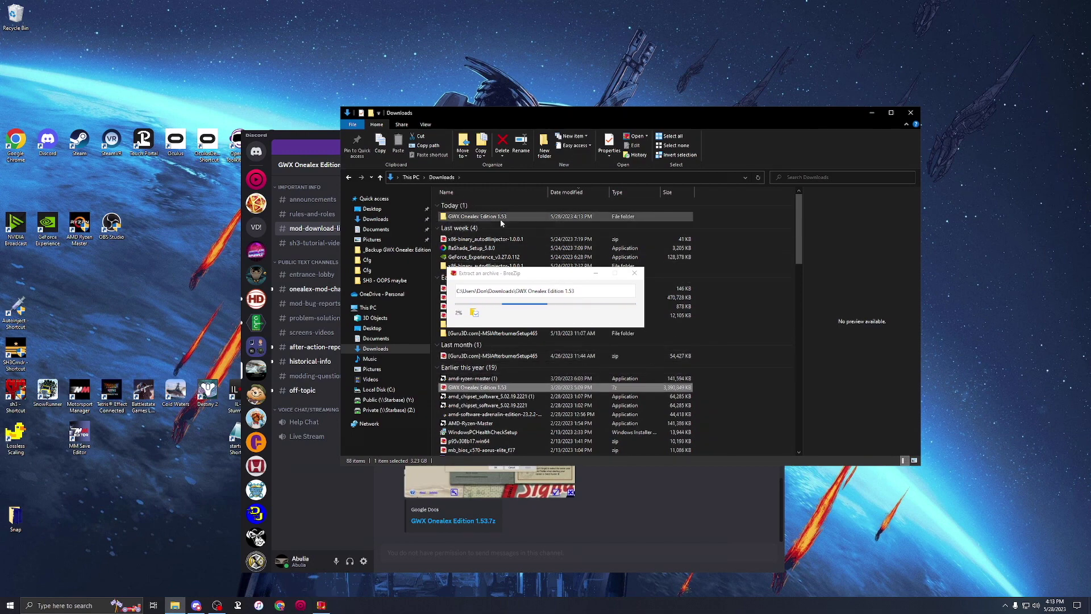
mouse_move(500, 221)
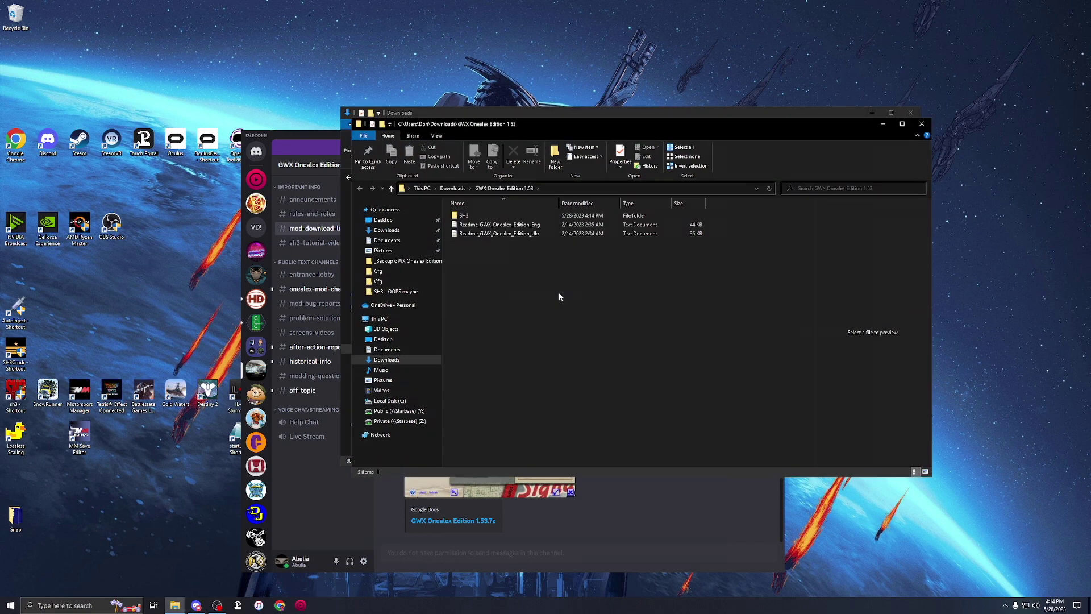
left_click(921, 123)
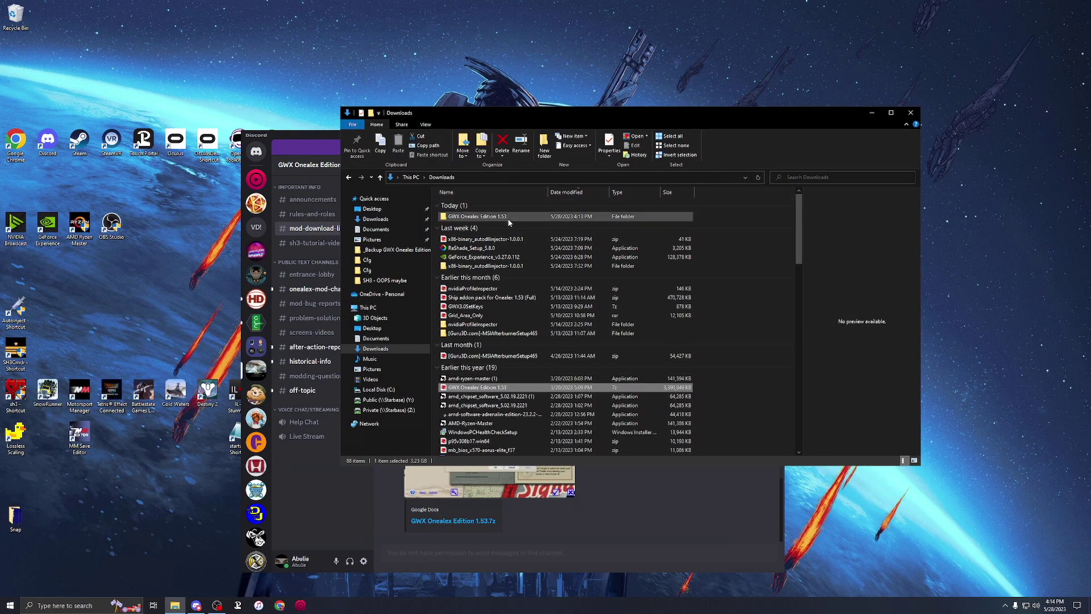
- Move the extracted GWX Onealex Edition 1.53 folder from Downloads to Local Disk (C:) and open that drive
left_click(469, 219)
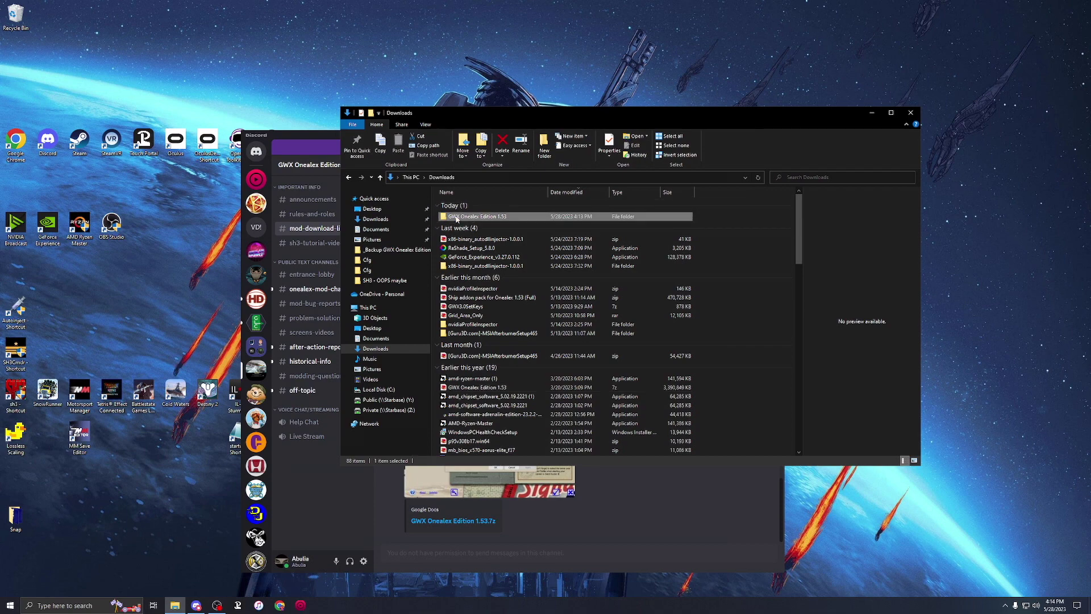
left_click_drag(456, 221, 372, 391)
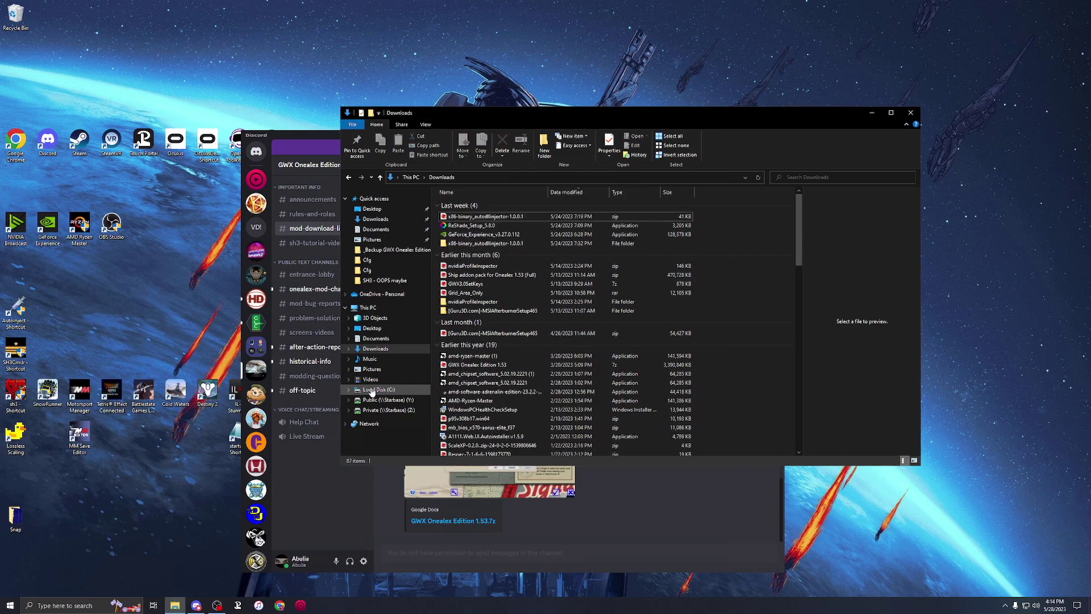
left_click(373, 391)
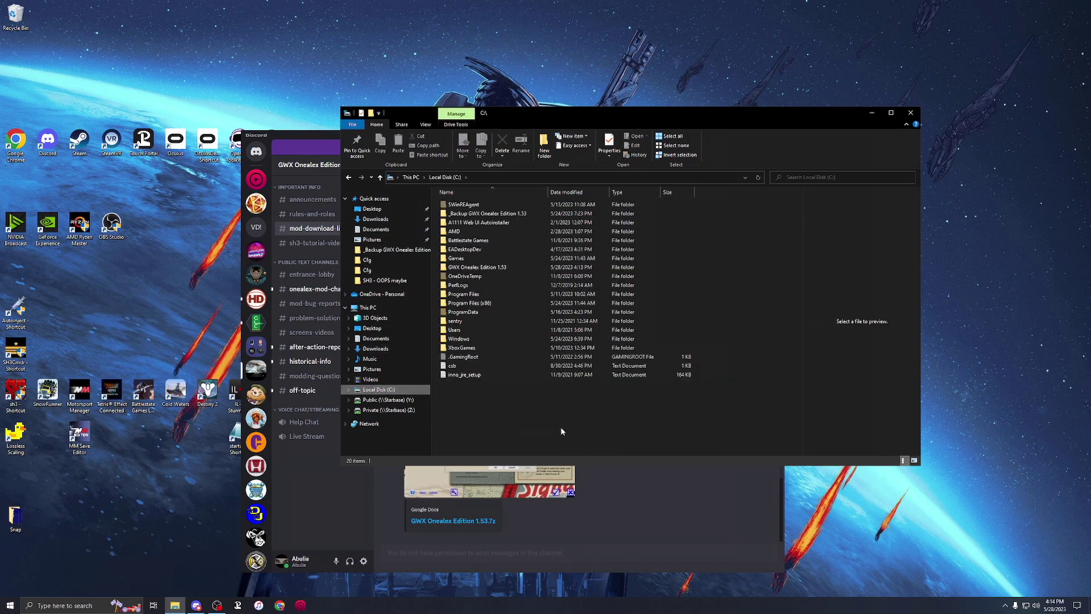
- Open the GWX Onealex Edition 1.53 folder on the C: drive
left_click(507, 267)
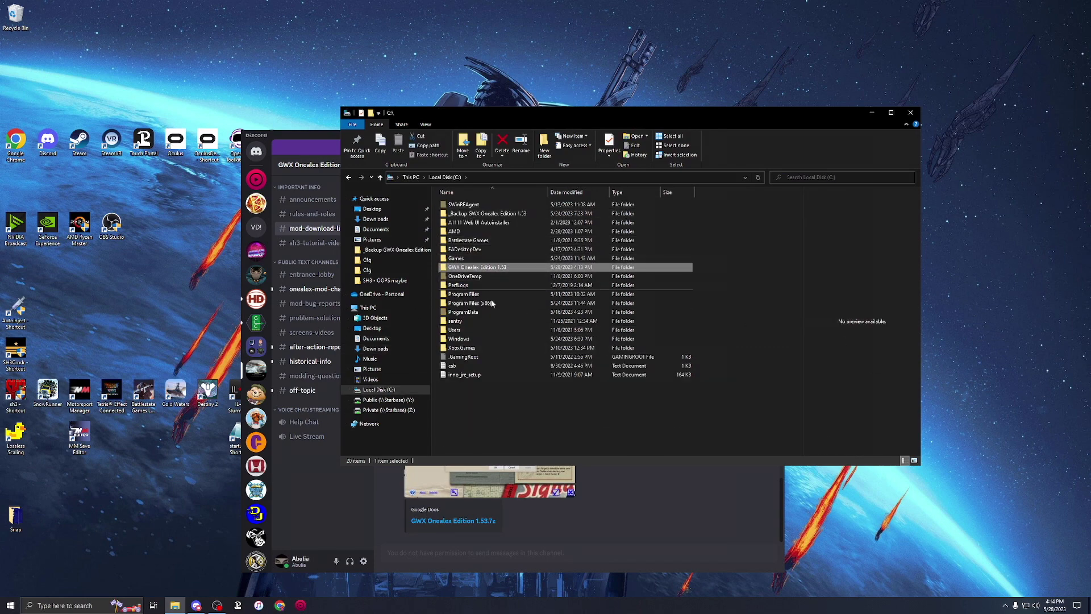
left_click(476, 216)
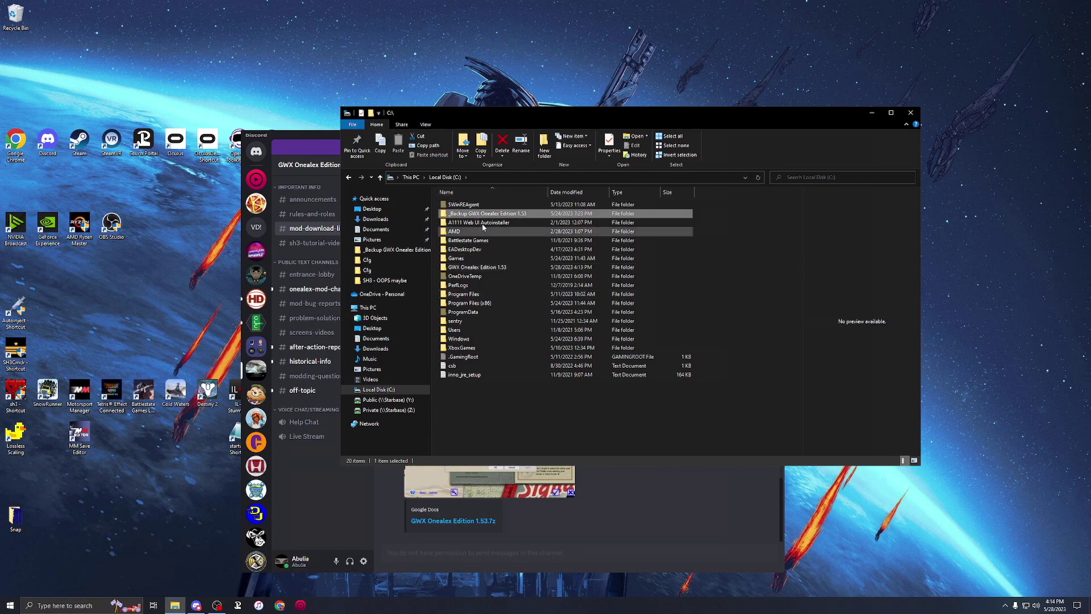
left_click(490, 267)
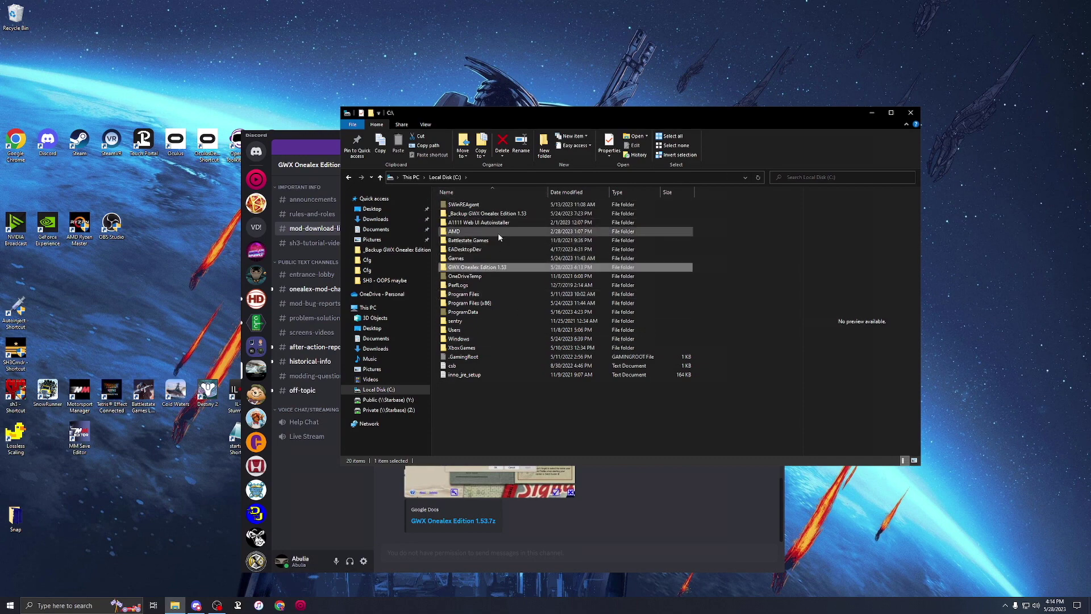
mouse_move(516, 269)
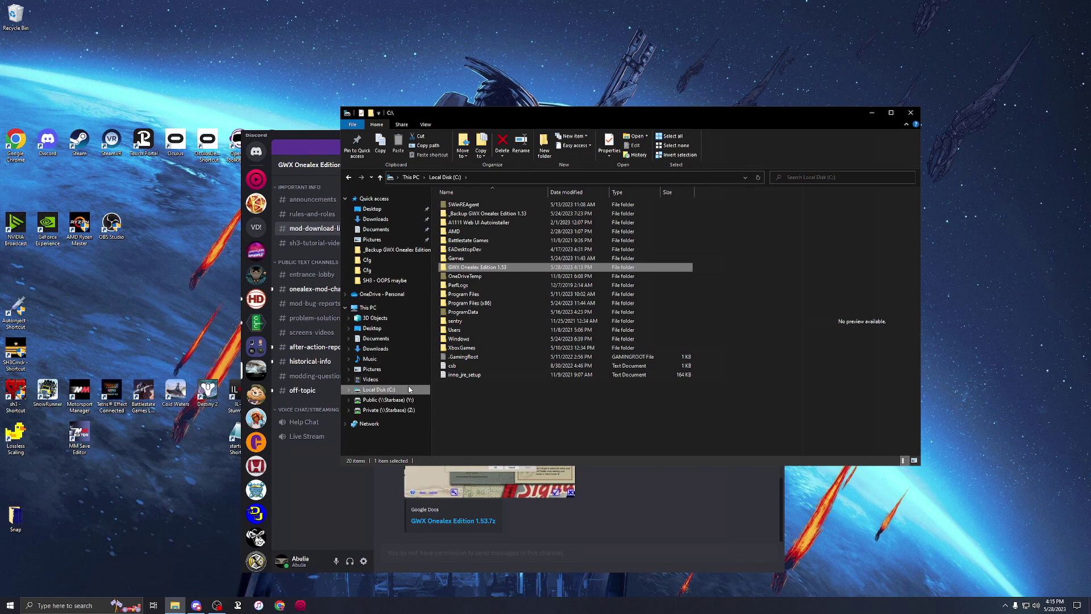
double_click(522, 270)
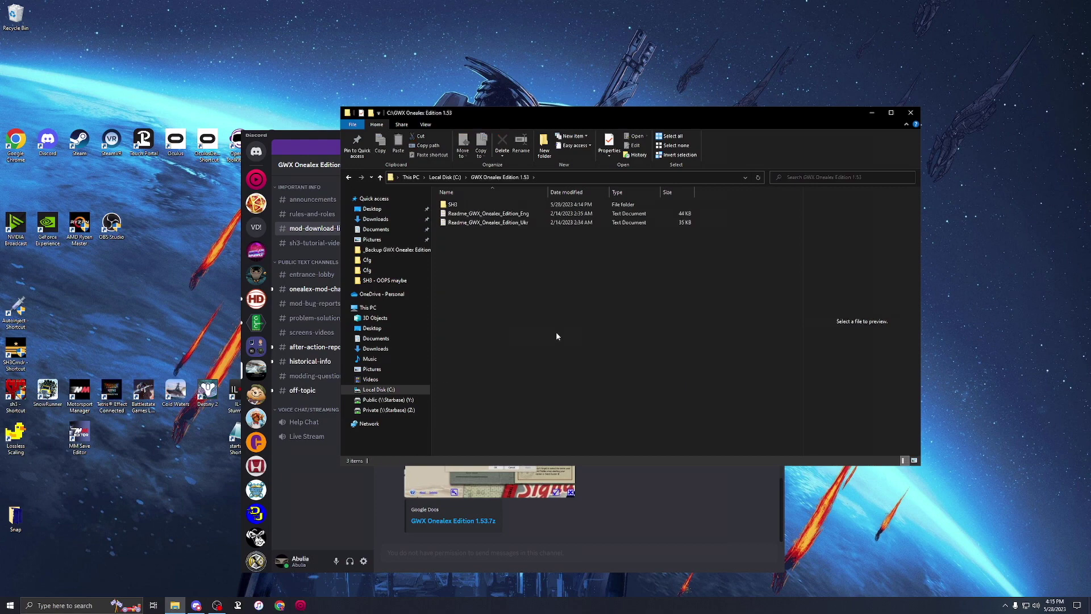
- Switch to Discord and review the first installation instructions, on unpacking the mod to the C: drive and setting compatibility
left_click(641, 517)
scroll(637, 342, "up", 5)
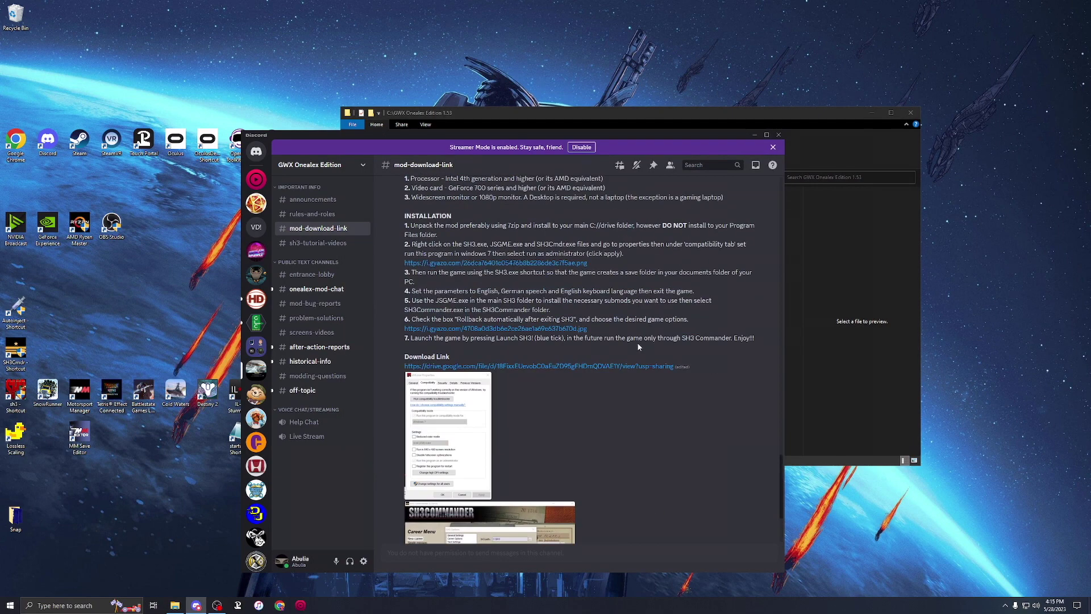
scroll(605, 364, "down", 1)
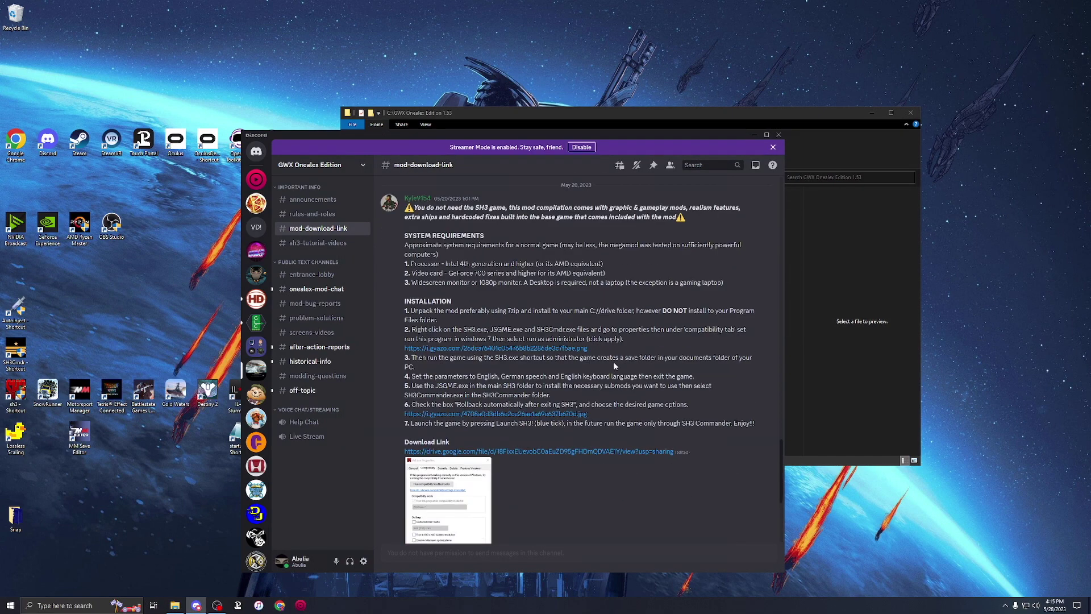
left_click_drag(454, 321, 405, 316)
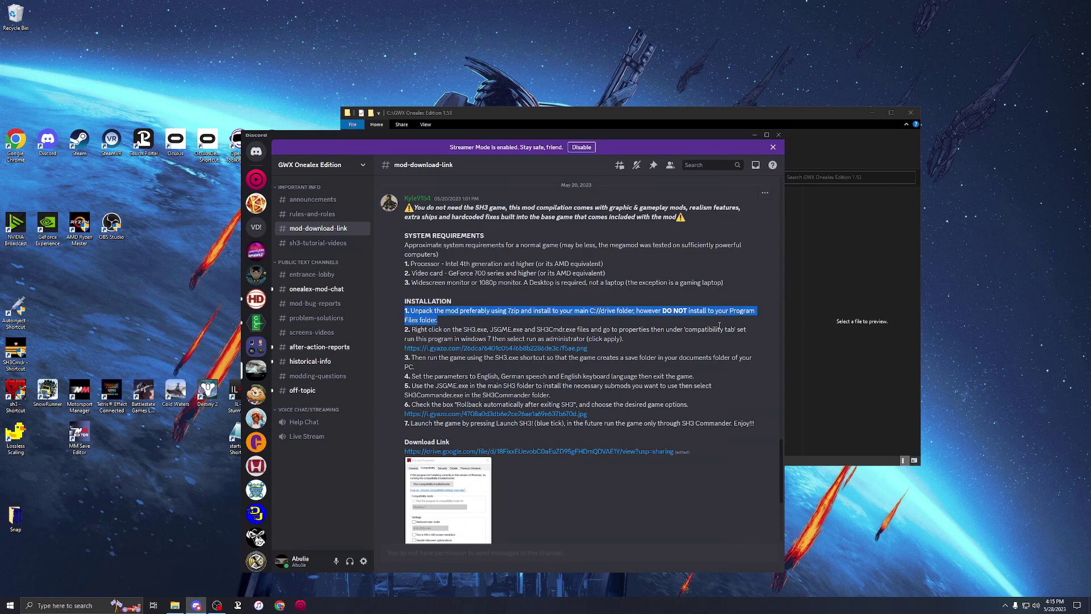
left_click(460, 331)
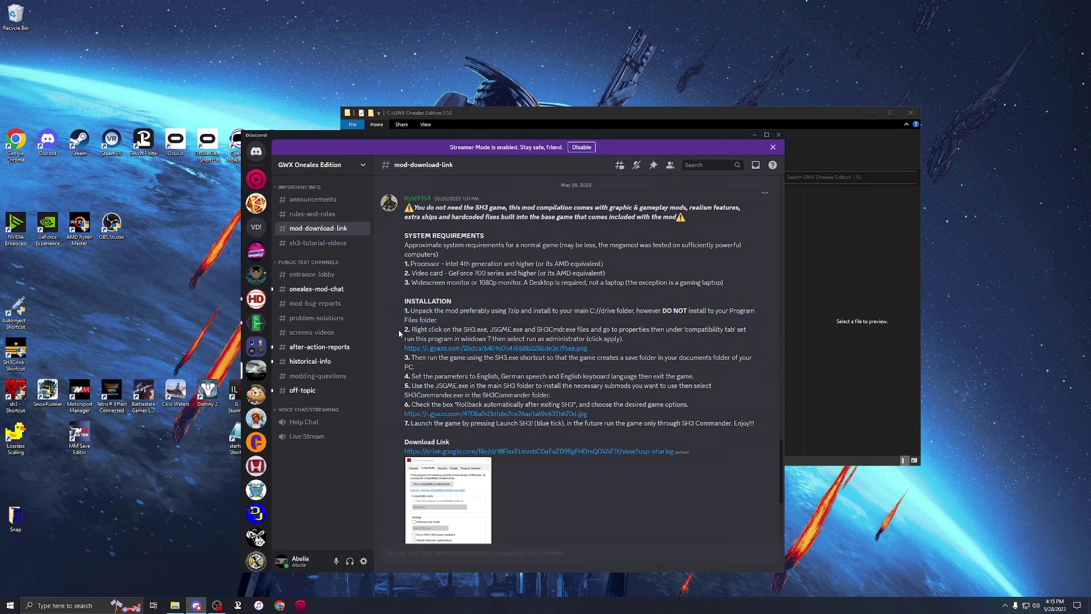
- Open Readme_GWX_Onealex_Edition_Eng from the mod folder and read its game installation section
left_click(534, 112)
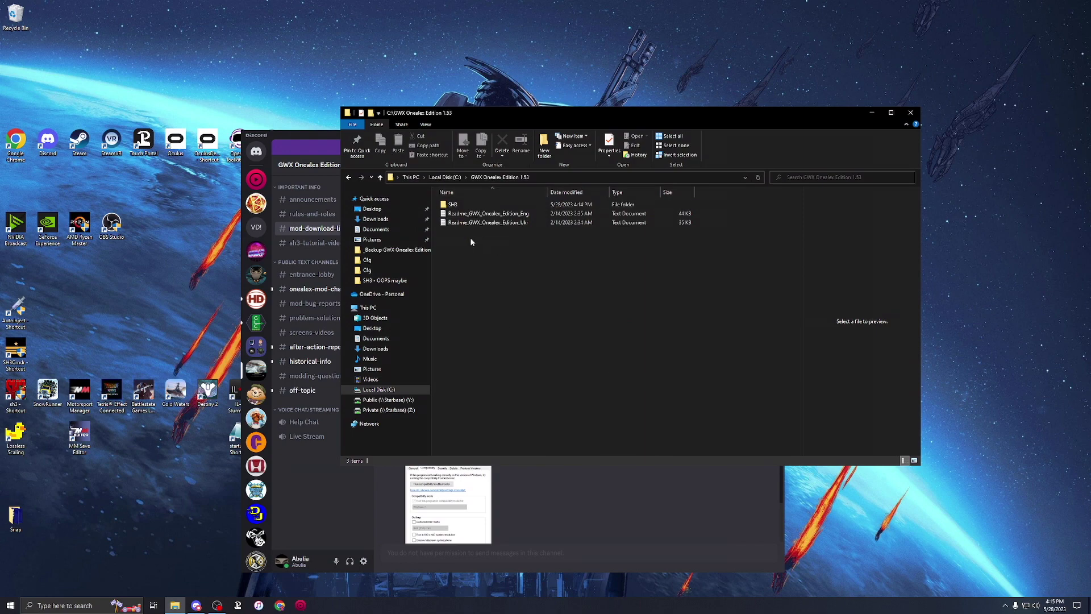
double_click(487, 216)
left_click_drag(437, 153, 679, 97)
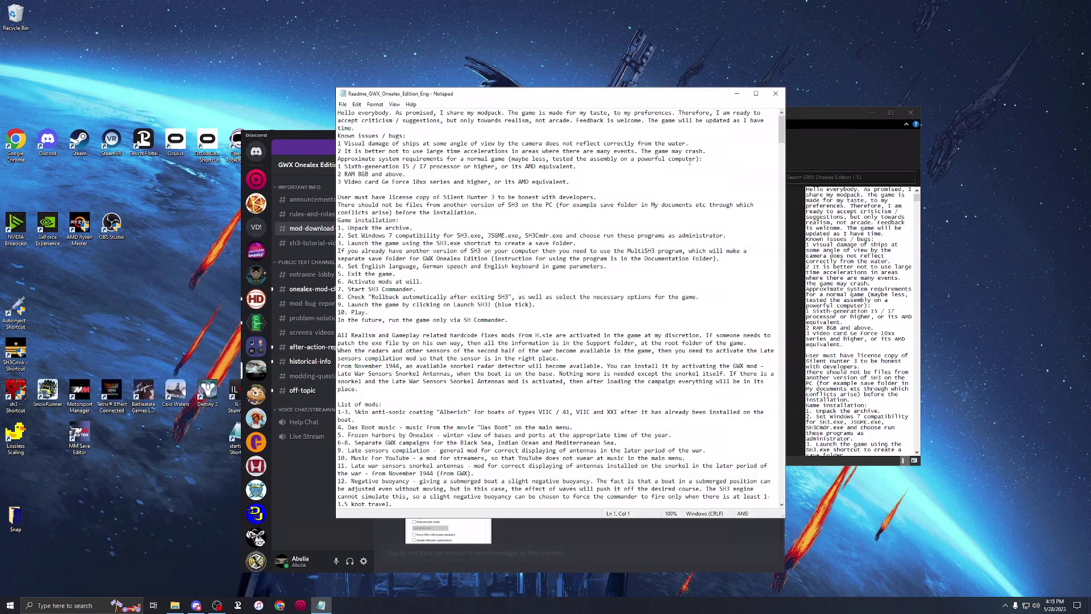
left_click_drag(647, 98, 824, 96)
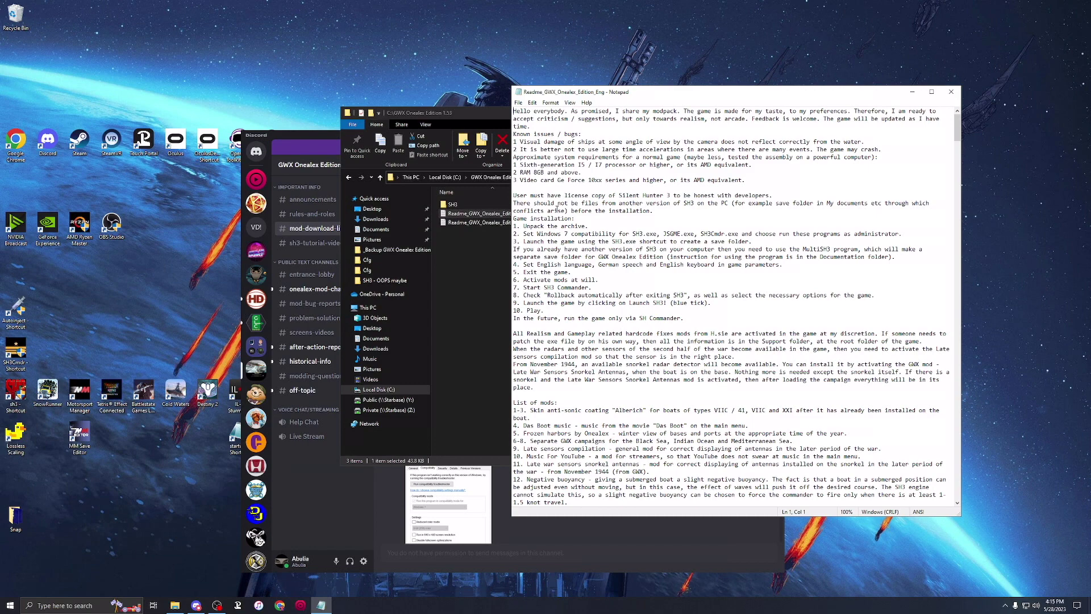
left_click_drag(526, 206, 685, 320)
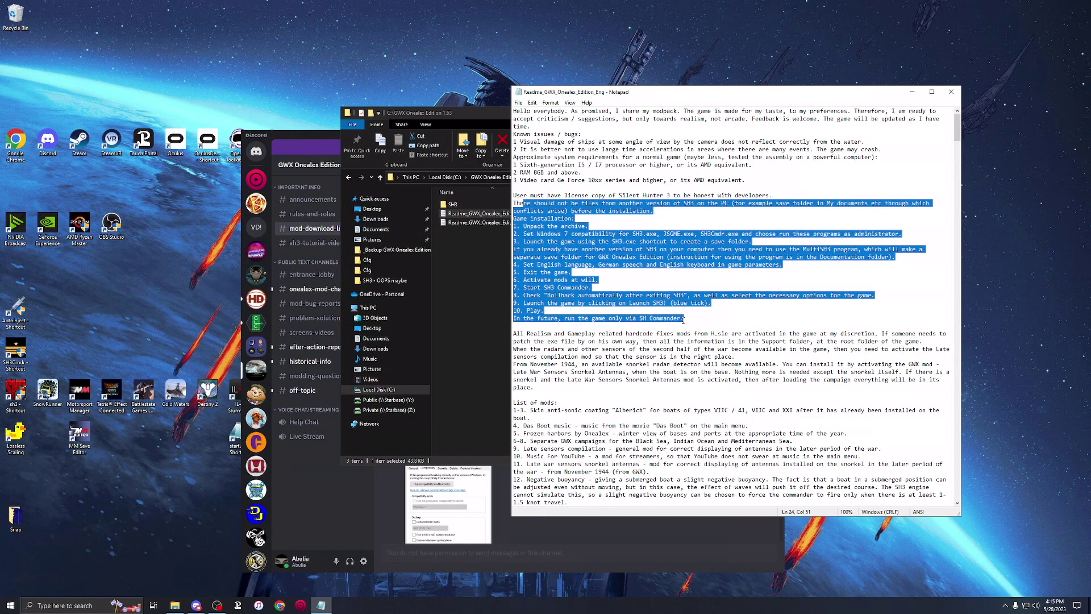
left_click(620, 334)
- Review the readme's list of mods and the links that follow it
scroll(667, 277, "down", 3)
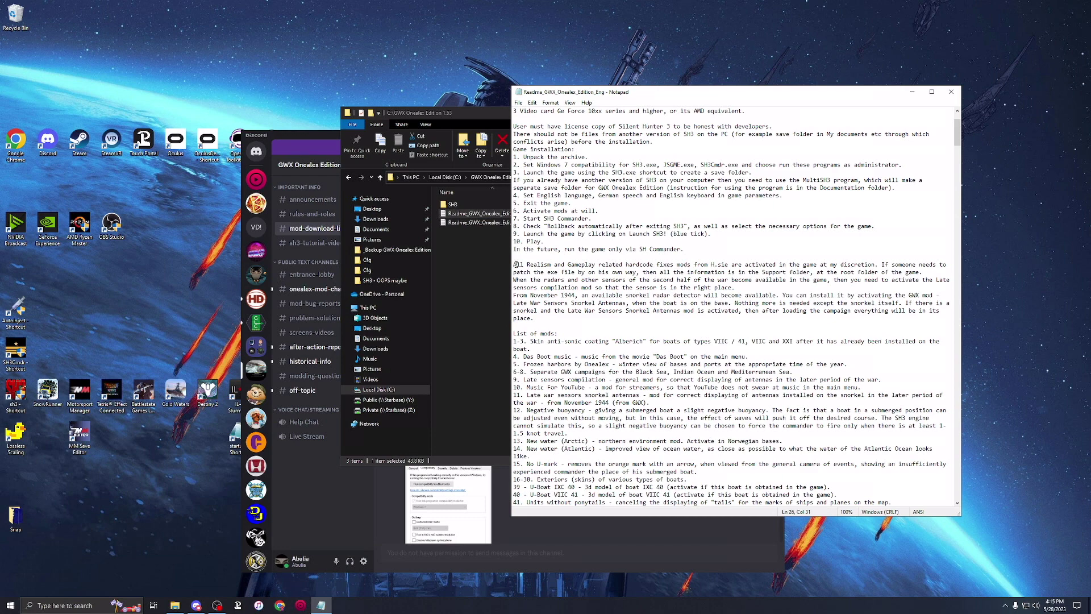
scroll(555, 319, "down", 4)
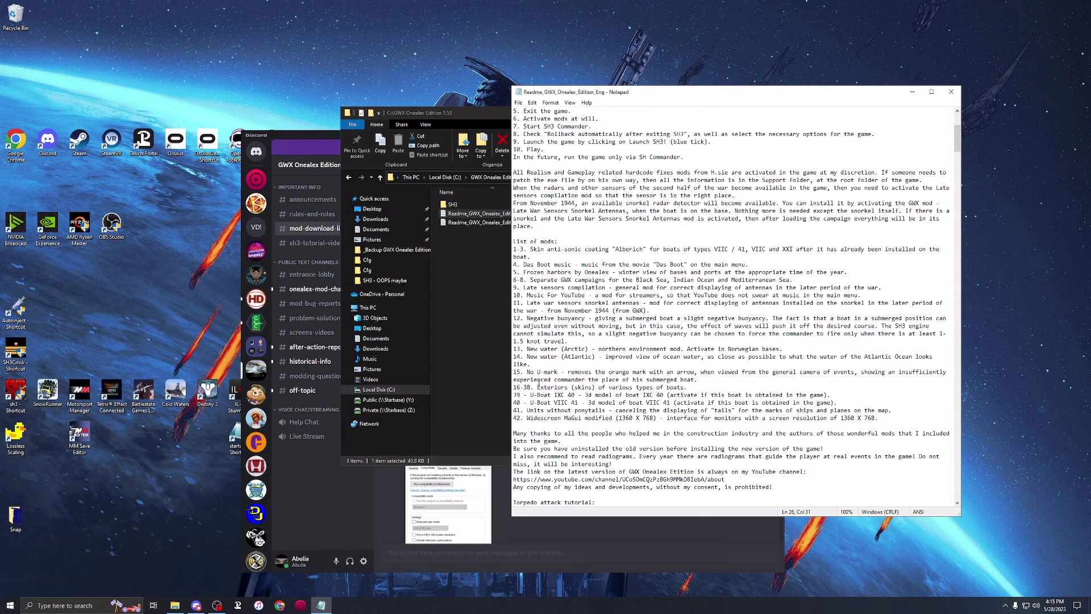
left_click_drag(887, 419, 546, 241)
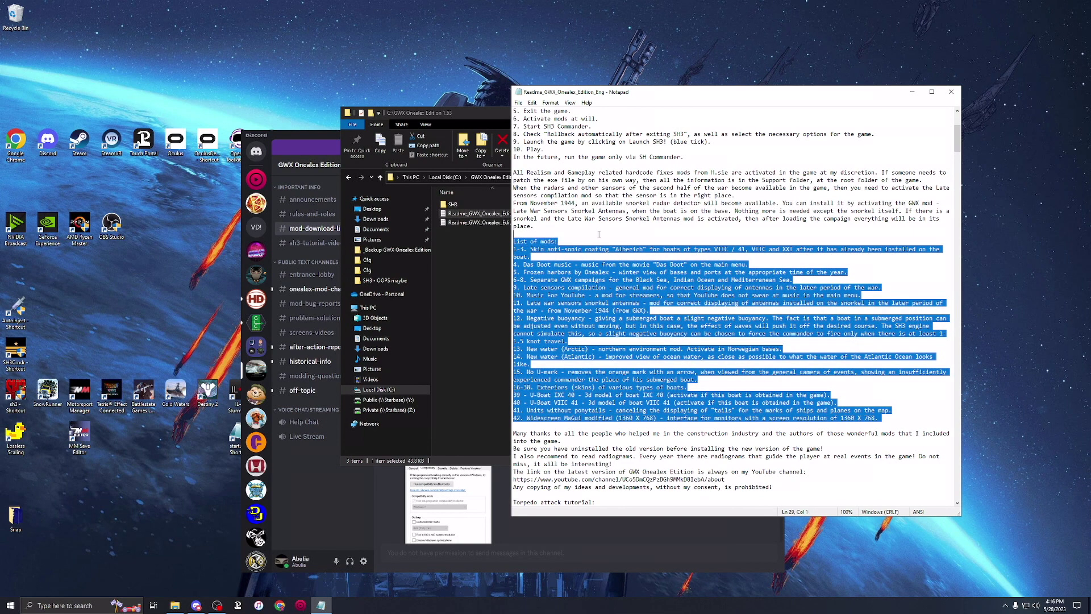
left_click(653, 326)
scroll(686, 320, "down", 1)
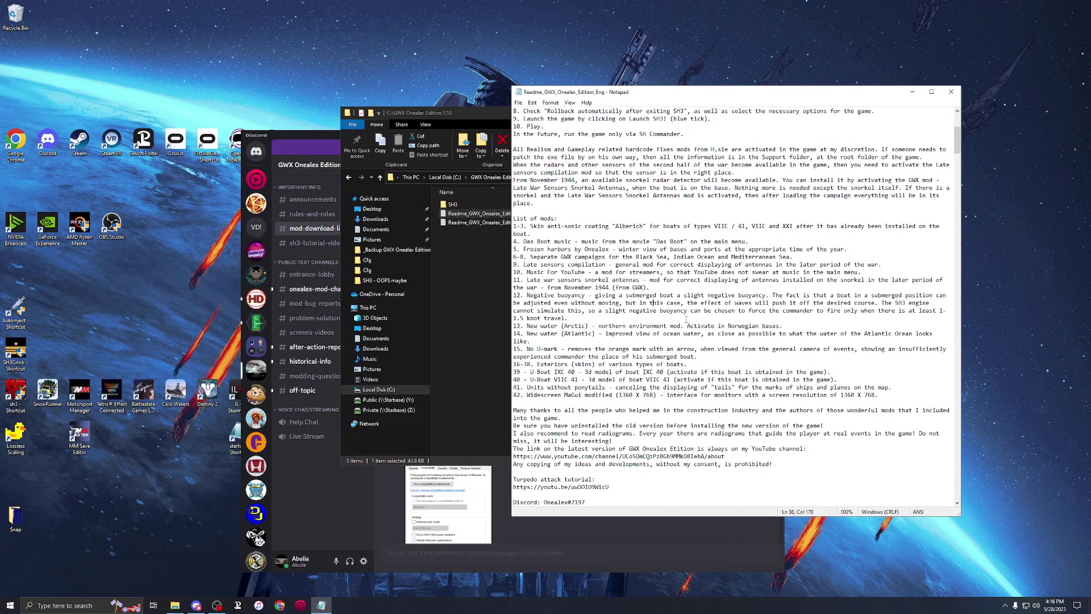
scroll(686, 320, "down", 2)
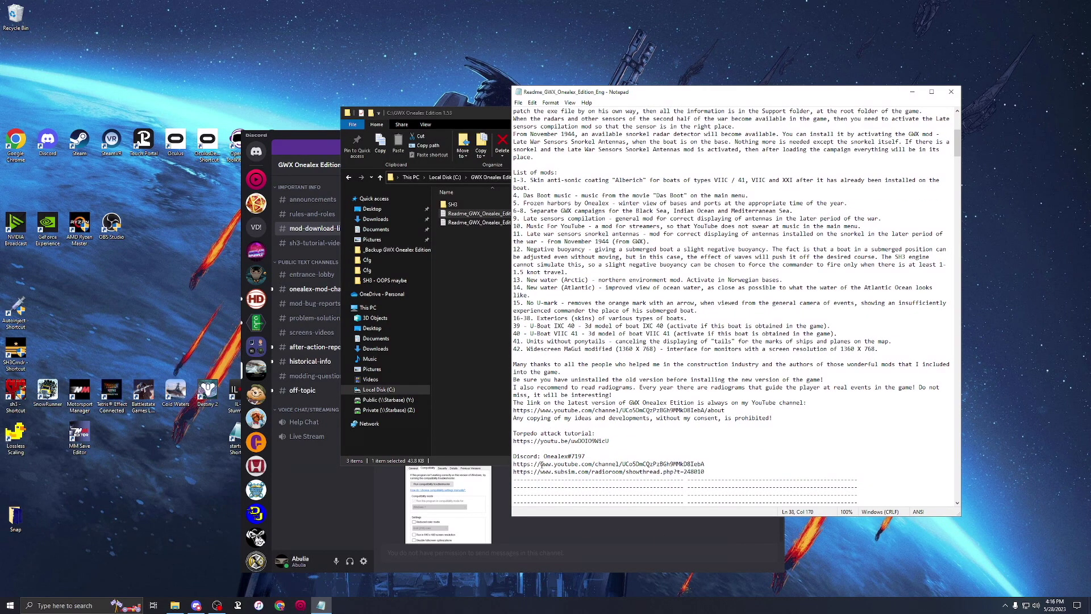
- Look through the version changelogs at the end of the readme, return to its beginning and close it
left_click_drag(957, 149, 957, 483)
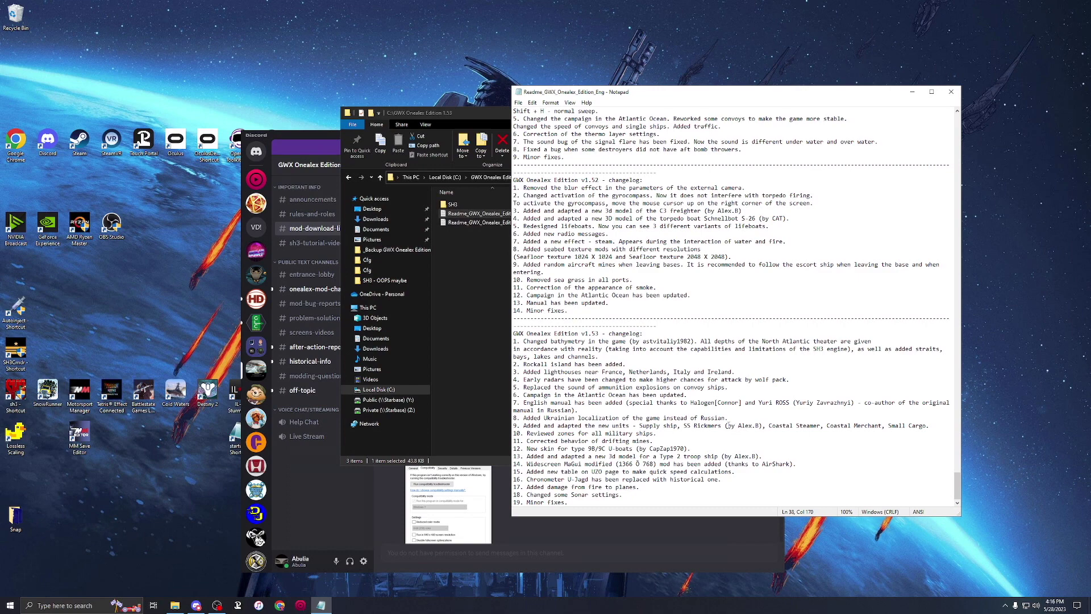
left_click_drag(957, 486, 973, 120)
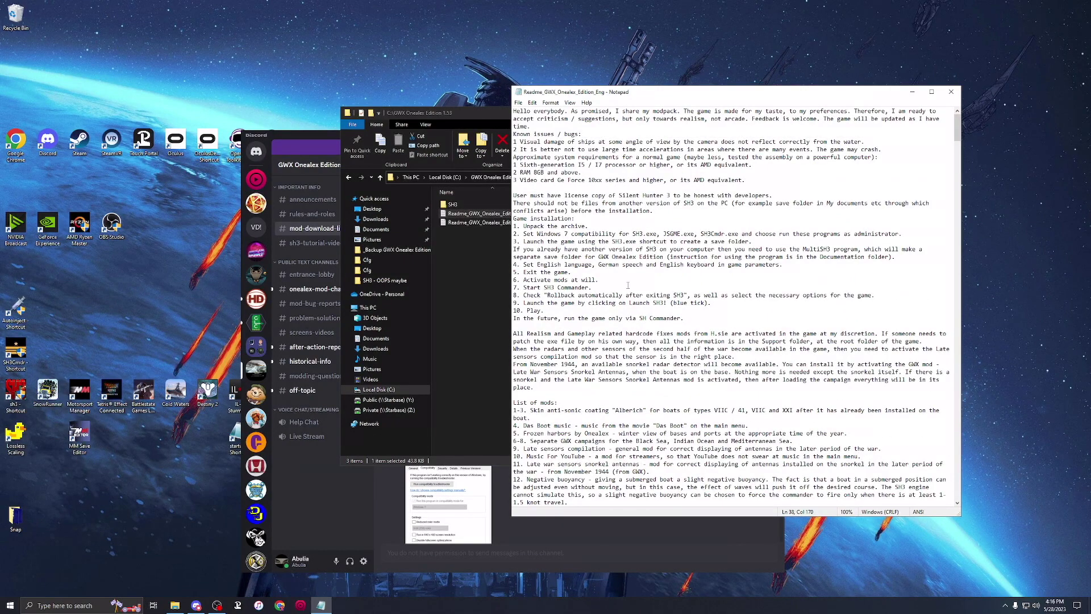
key("alt+F4")
- Move the mod folder and Discord windows apart, keeping the installation instructions in front
left_click_drag(718, 115, 799, 114)
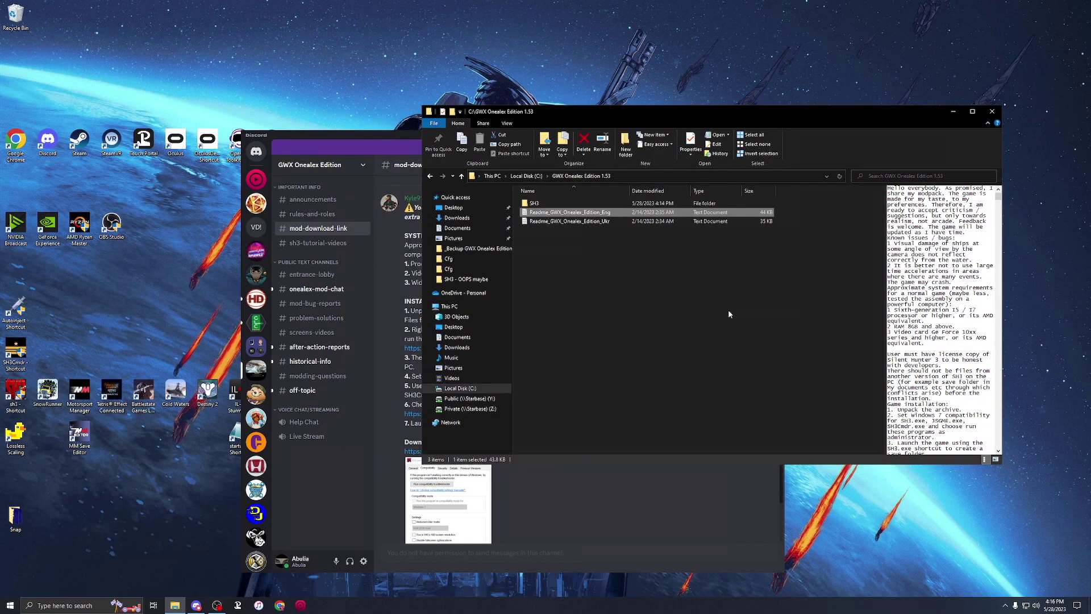
left_click(559, 517)
left_click_drag(549, 135, 457, 118)
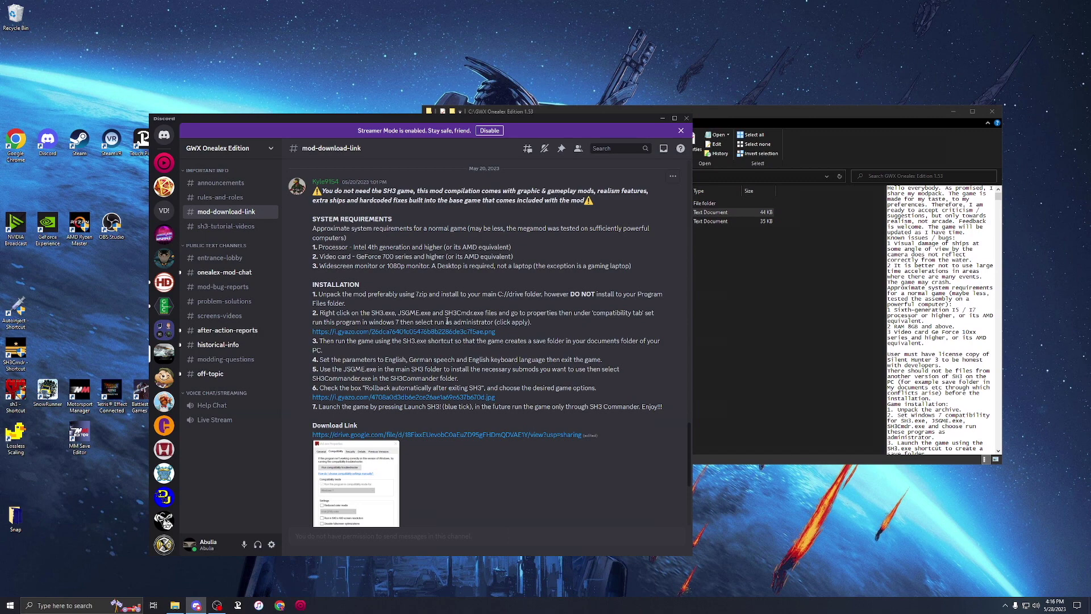
- In the mod's SH3 folder, check the sh3 application's Windows 7 compatibility mode and run-as-administrator settings, leaving them as they are
left_click(818, 370)
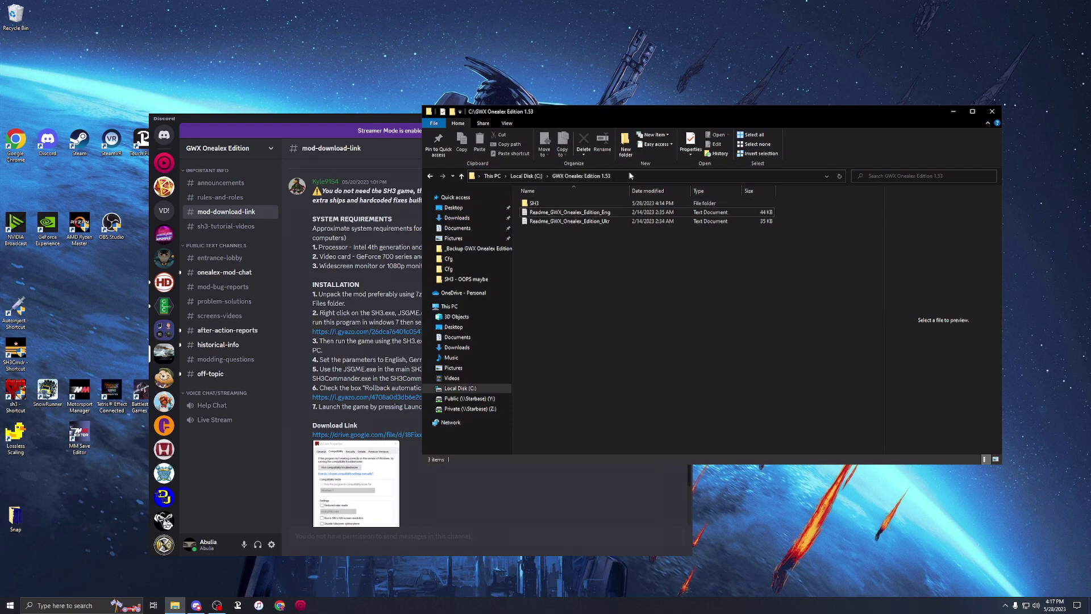
double_click(540, 203)
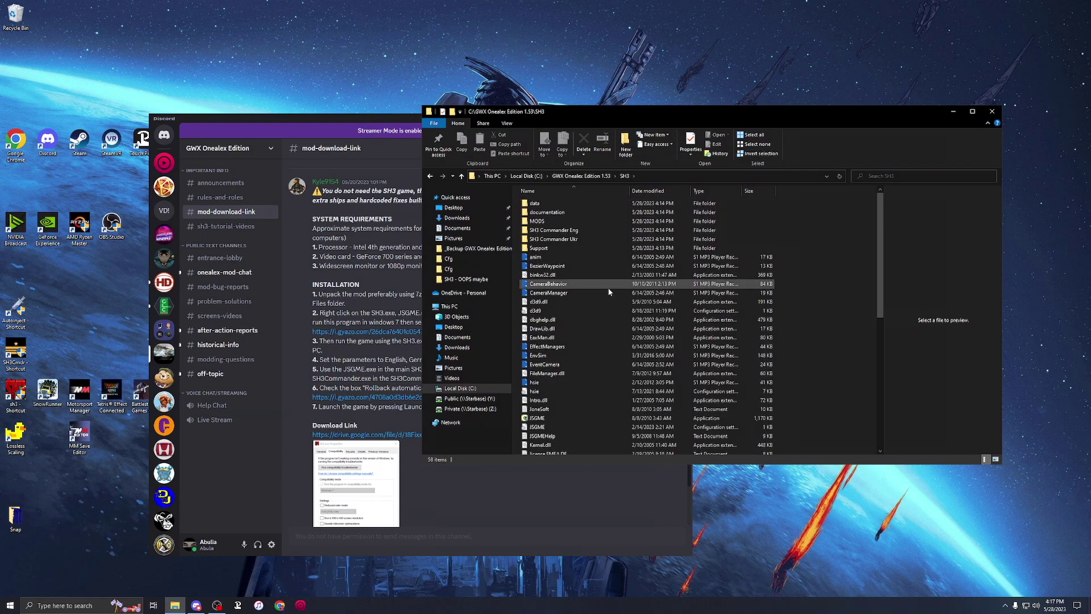
scroll(600, 292, "down", 2)
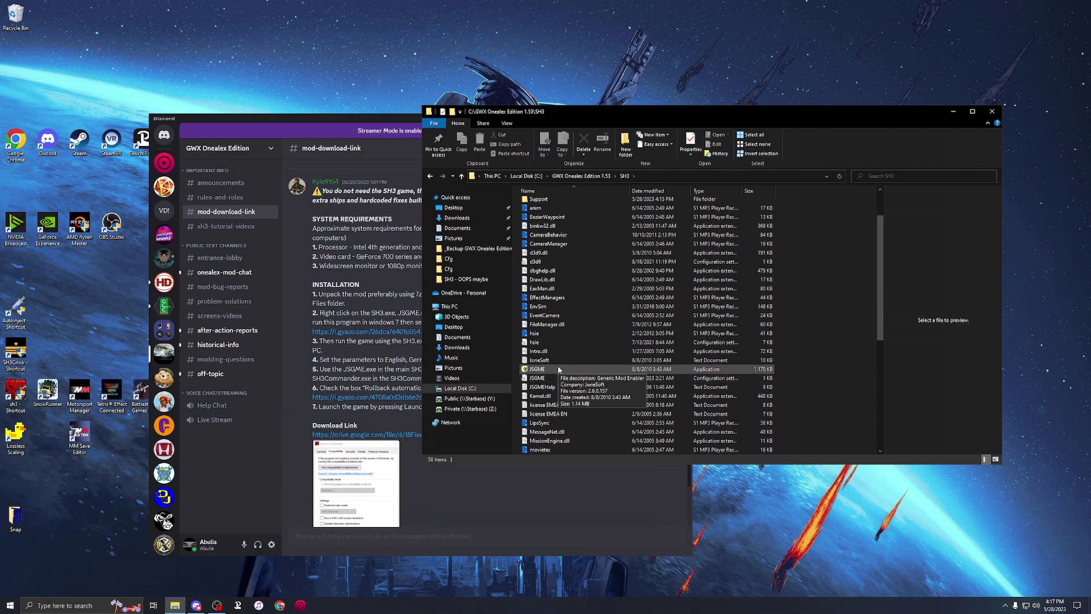
scroll(568, 370, "down", 6)
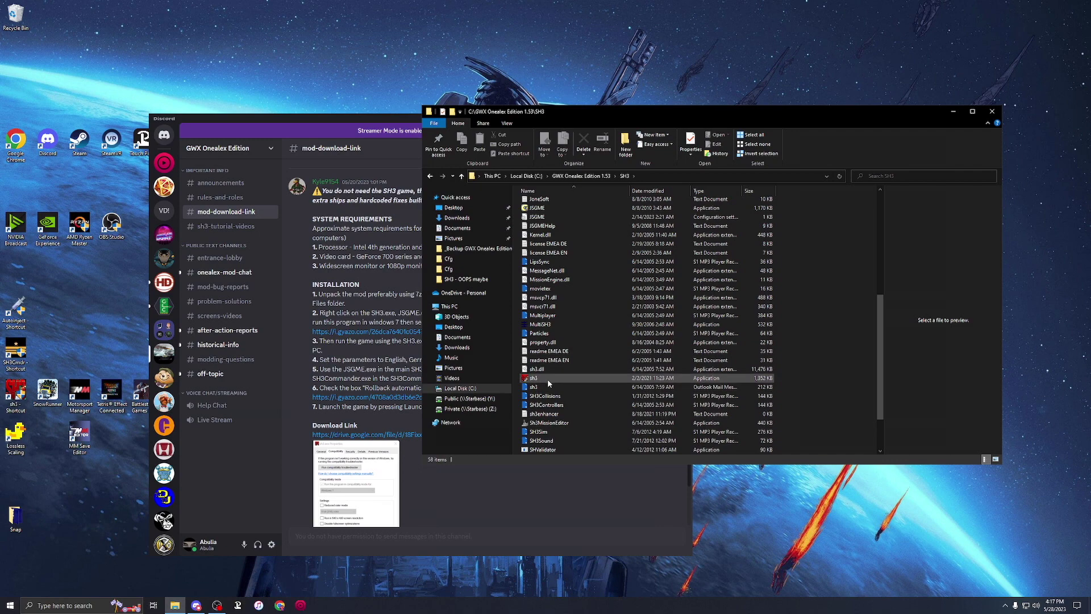
left_click(547, 379)
right_click(555, 378)
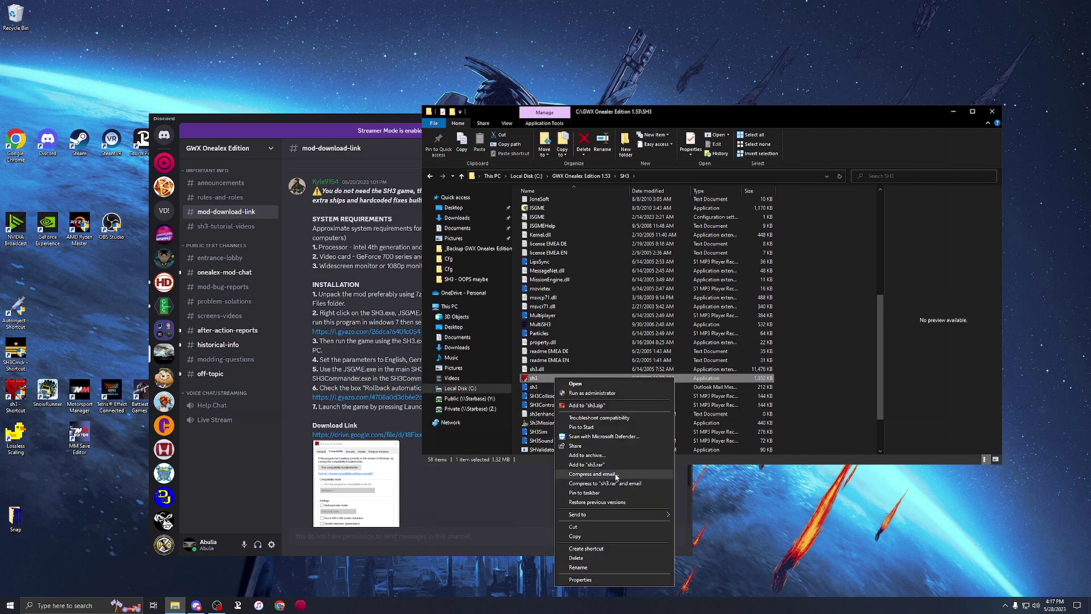
left_click(588, 580)
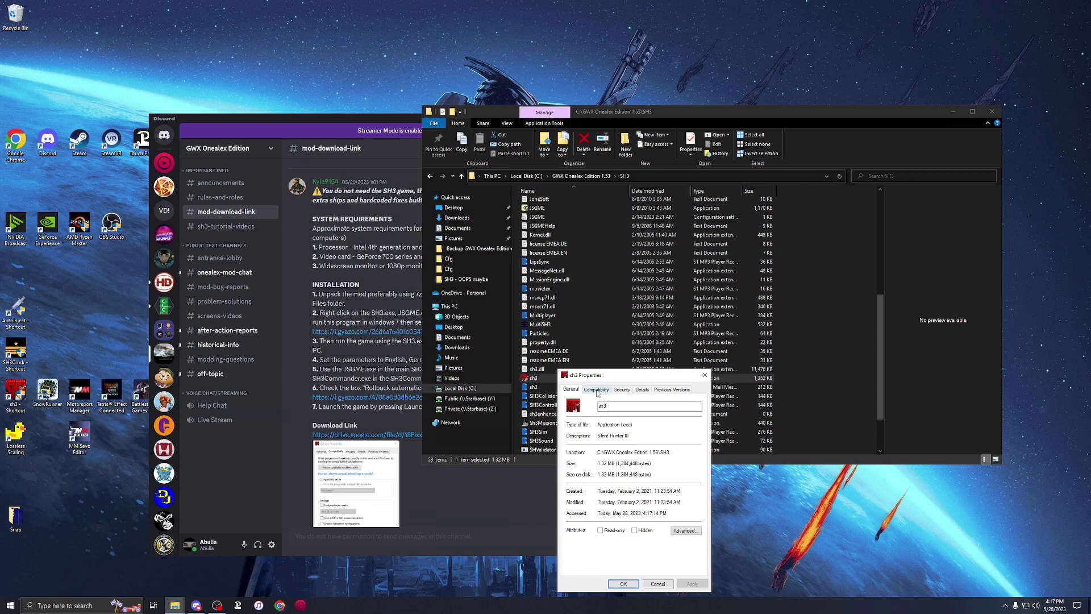
left_click(597, 392)
left_click(631, 447)
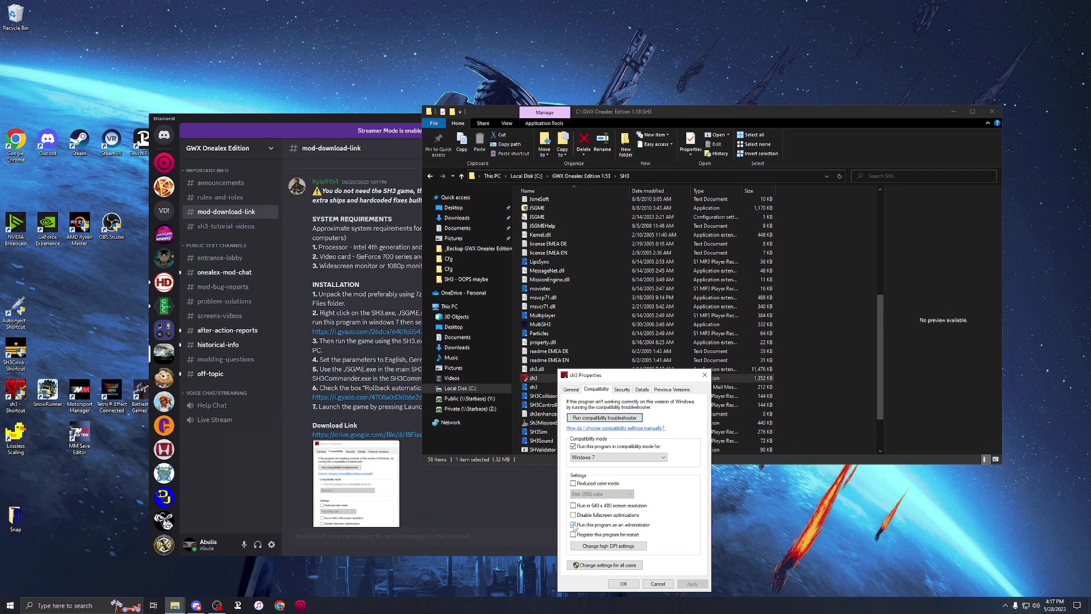
left_click(658, 584)
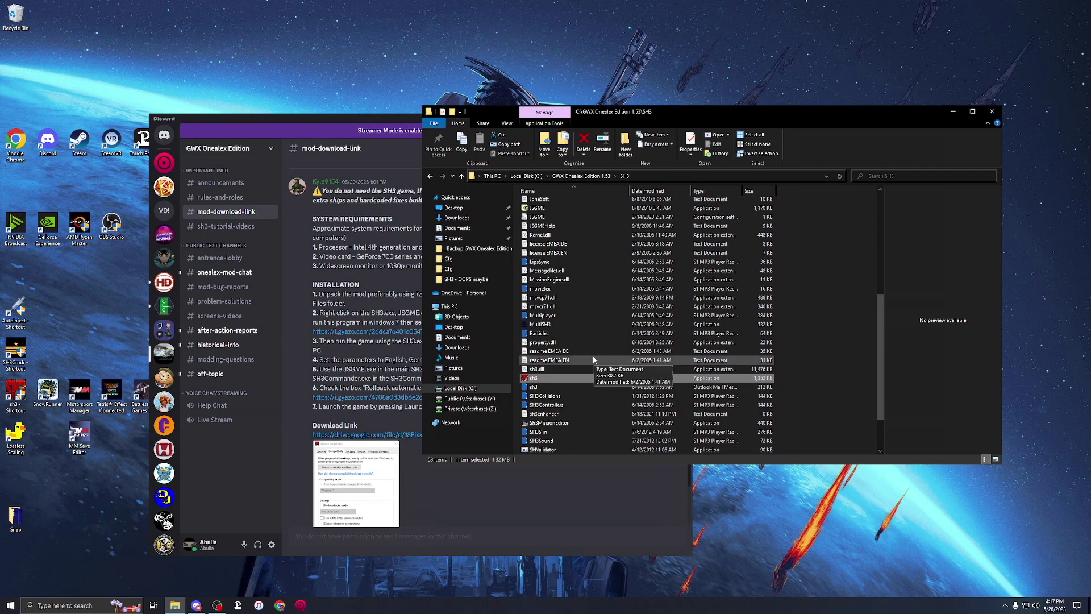
- Check the JSGME application's compatibility mode and administrator settings, and close its properties without changes
scroll(592, 355, "up", 1)
left_click(539, 229)
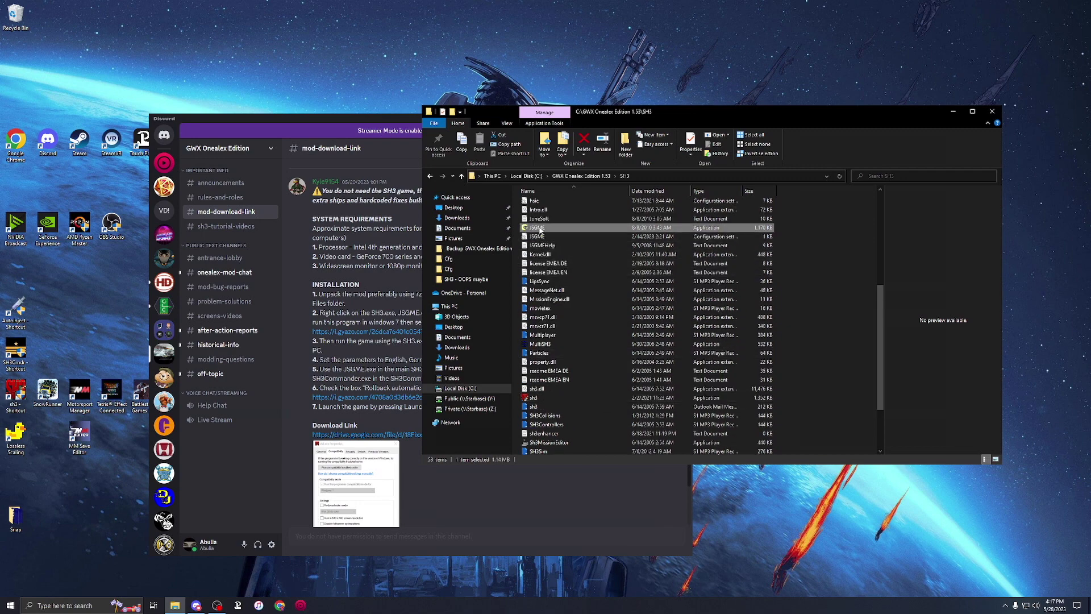
right_click(554, 227)
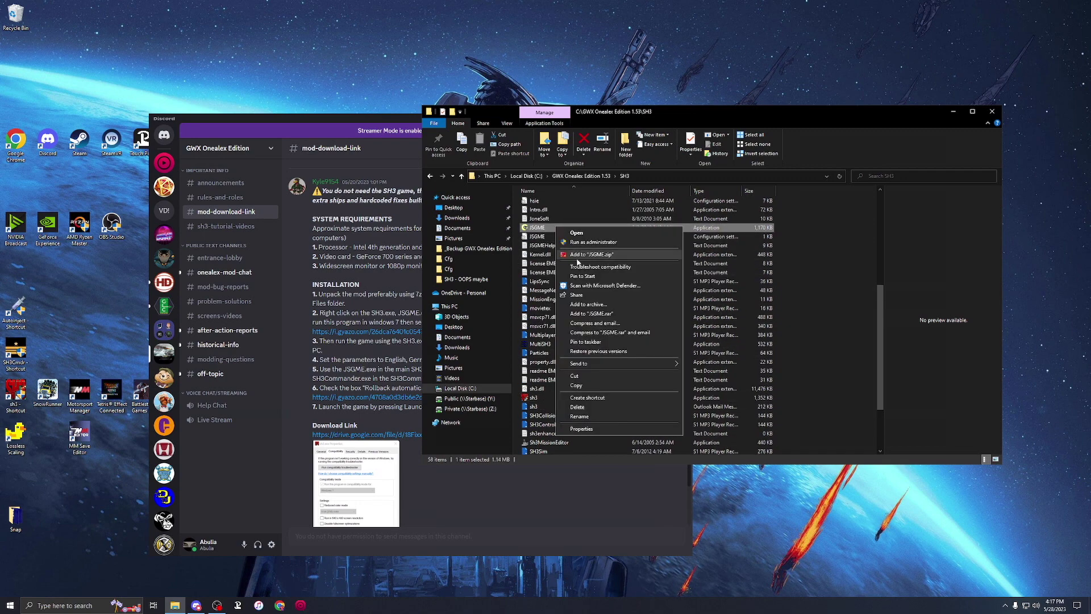
left_click(585, 432)
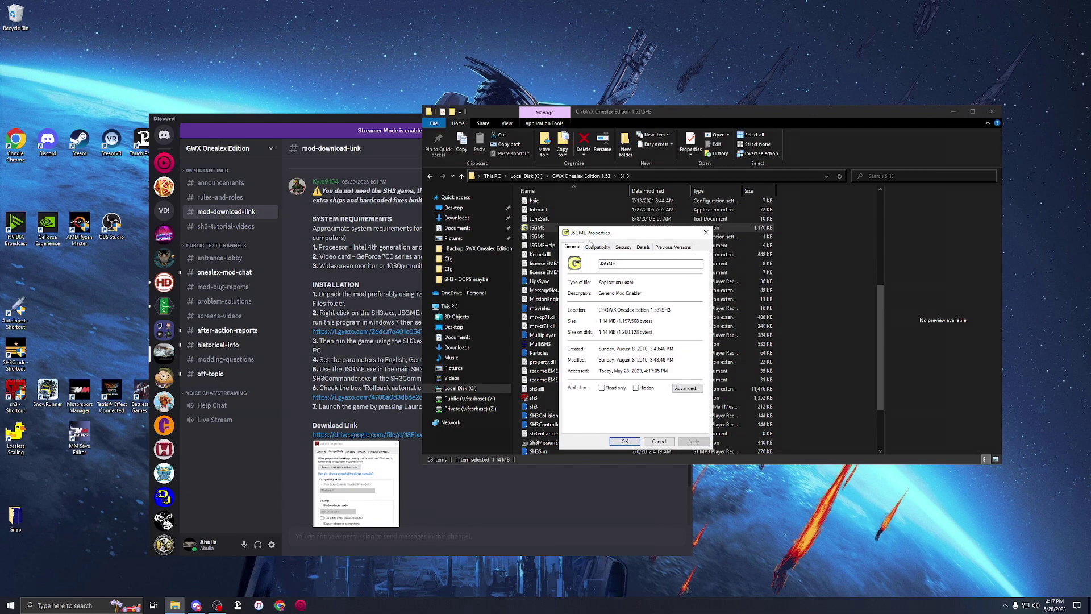
left_click(595, 247)
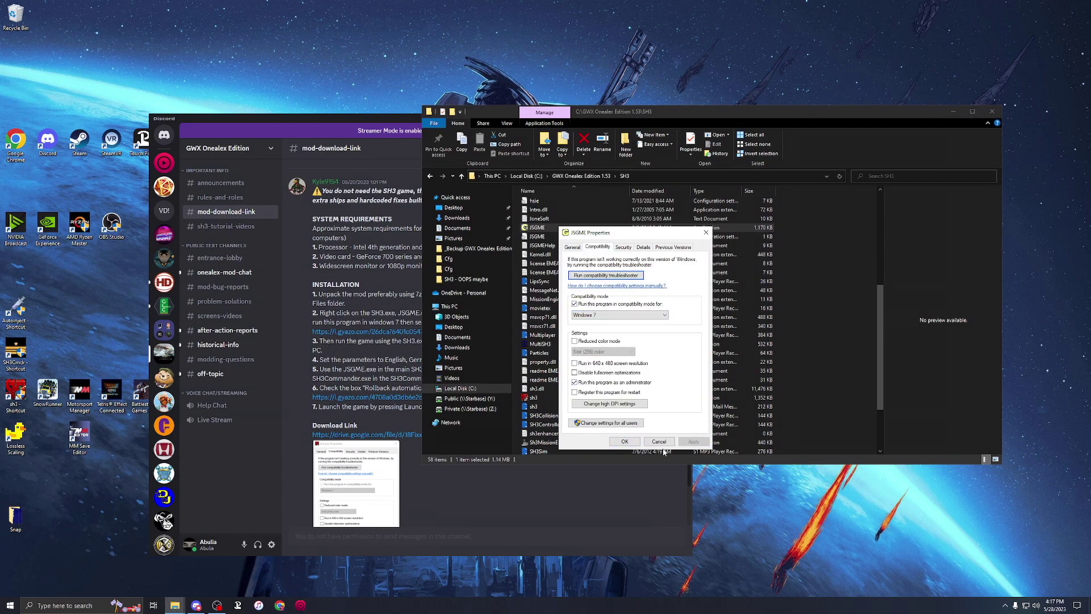
left_click(659, 442)
- Reread the Discord installation step on compatibility and look through the SH3 folder for the SH3Cmdr file
left_click(446, 345)
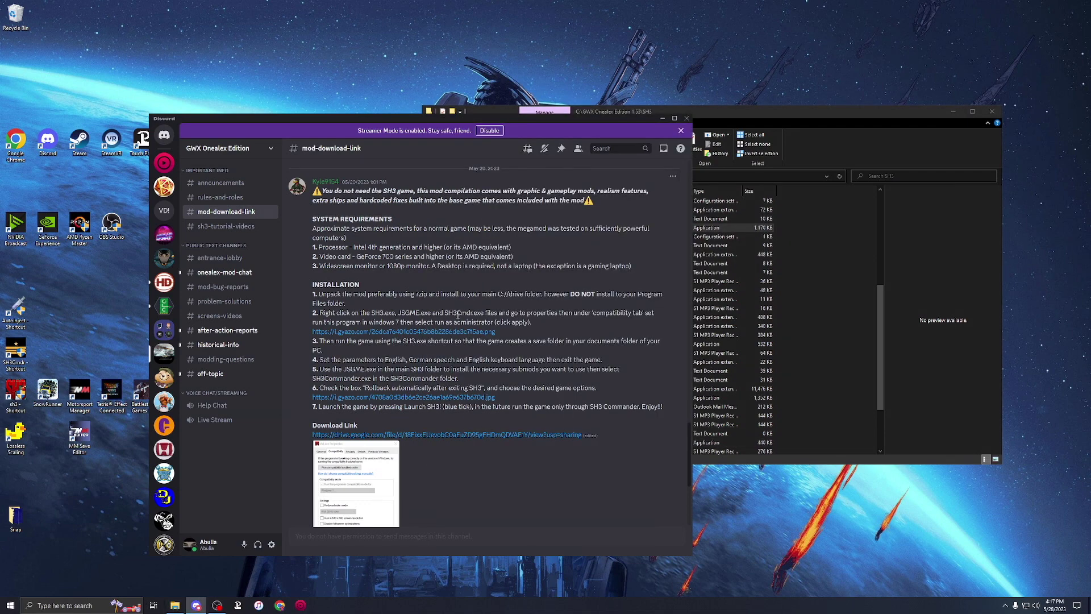
left_click(876, 131)
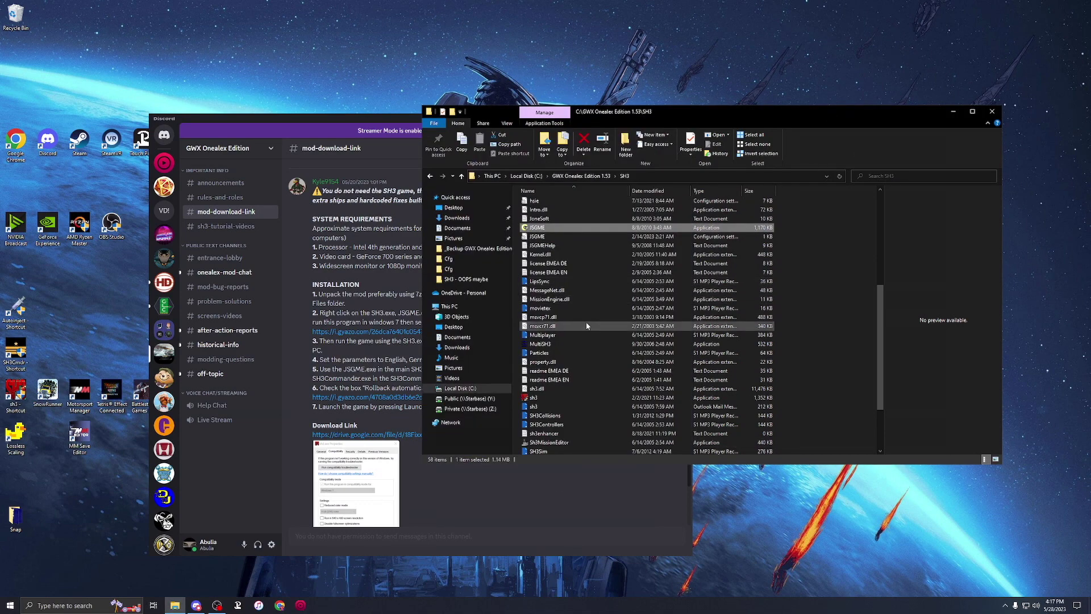
scroll(586, 333, "down", 1)
scroll(586, 334, "down", 2)
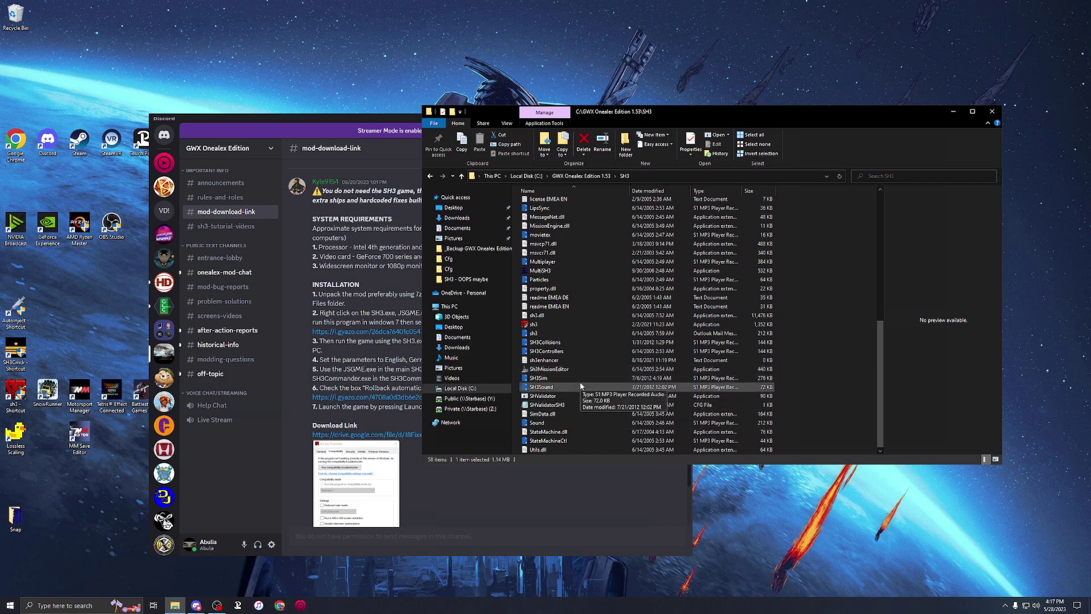
scroll(579, 381, "up", 4)
scroll(584, 386, "up", 6)
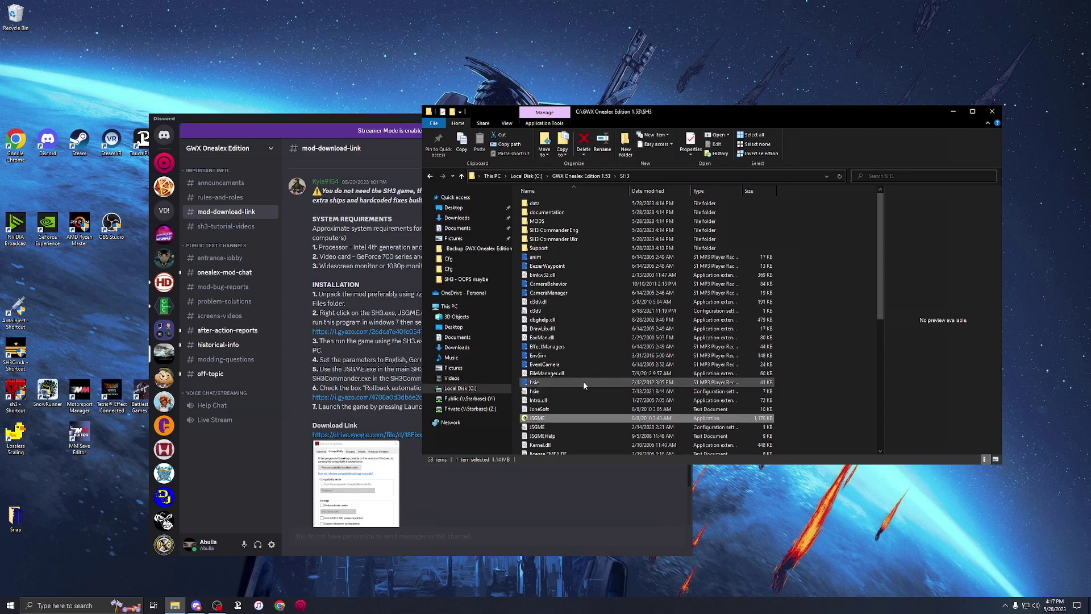
- Open the SH3 Commander Eng folder and check the SH3Cmdr application's compatibility mode and administrator settings without changing them
double_click(561, 230)
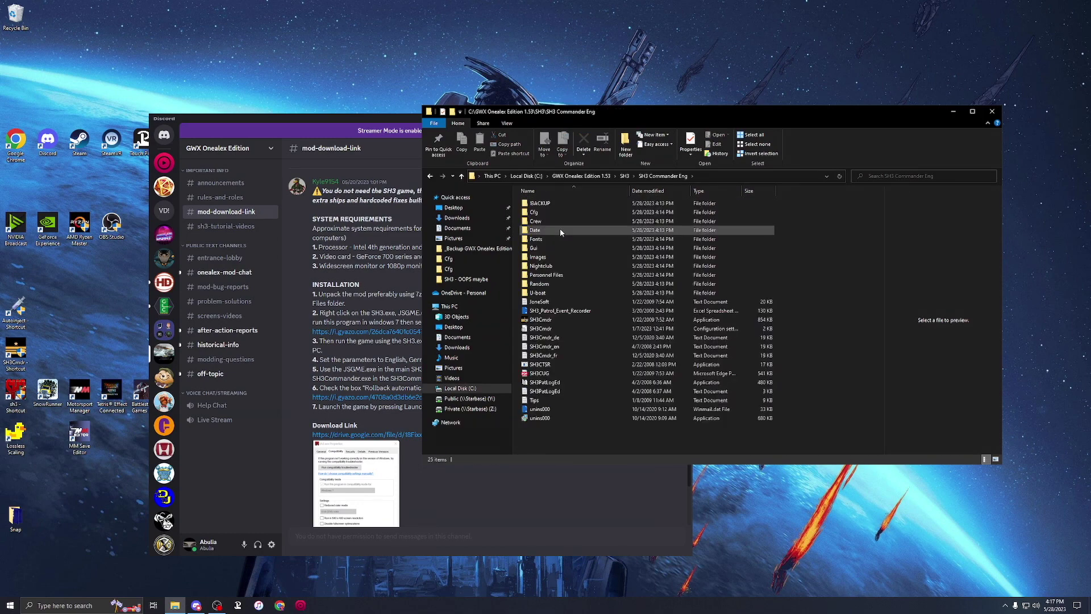
left_click(547, 320)
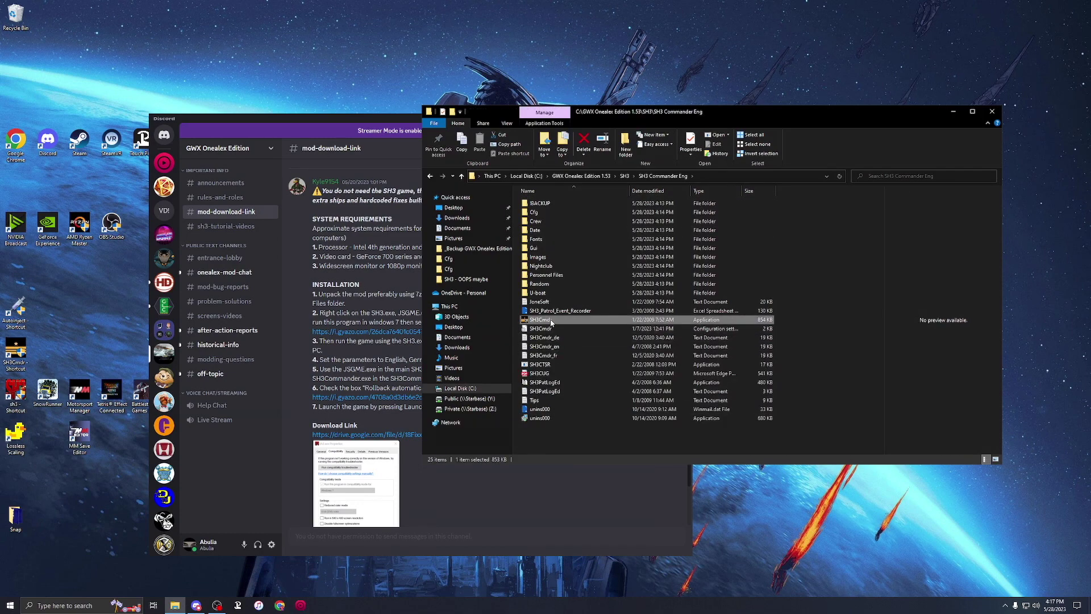
right_click(550, 321)
left_click(583, 522)
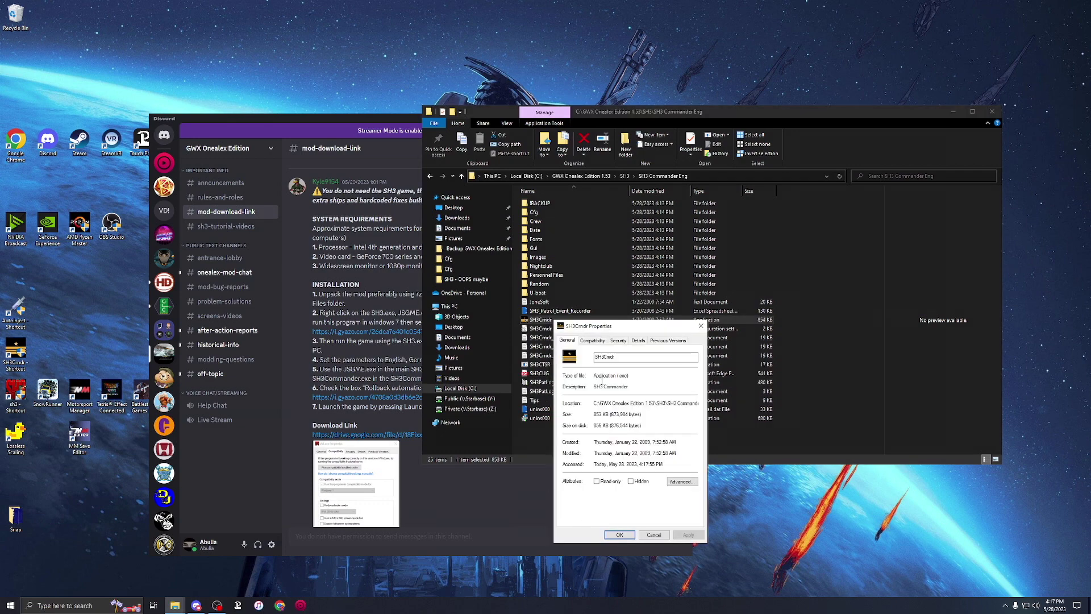
left_click(592, 341)
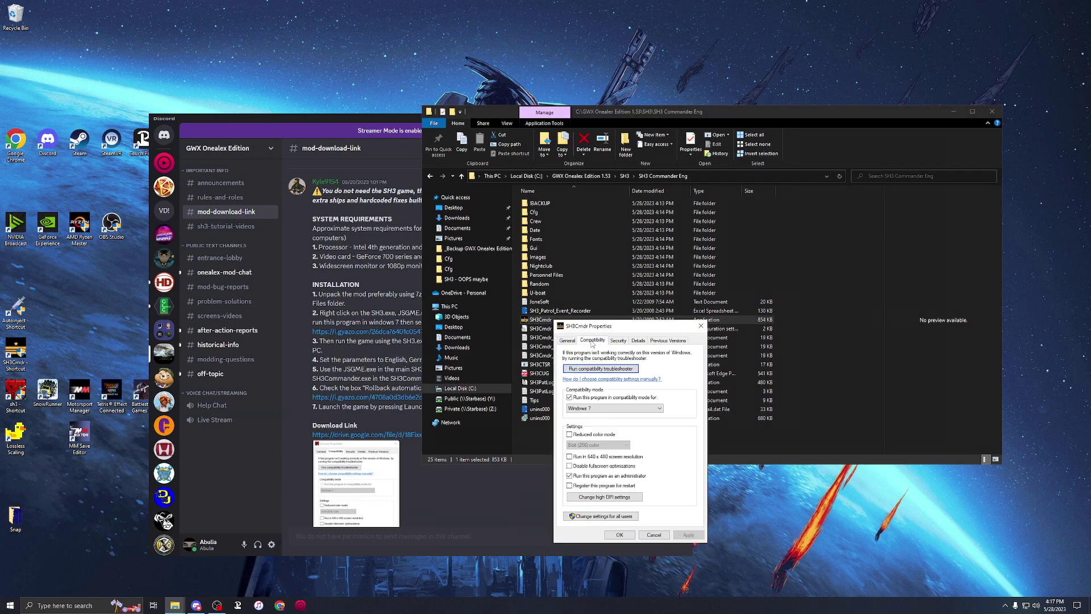
left_click(654, 535)
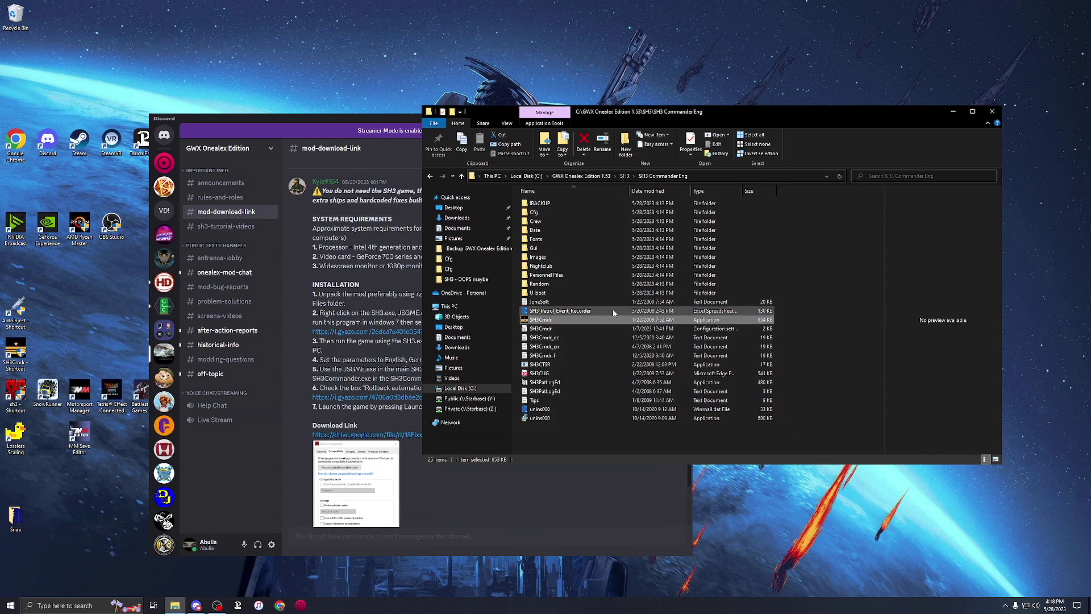
- Consult the Discord instructions, open Documents in a second File Explorer window, and move the two folder windows apart
left_click(397, 310)
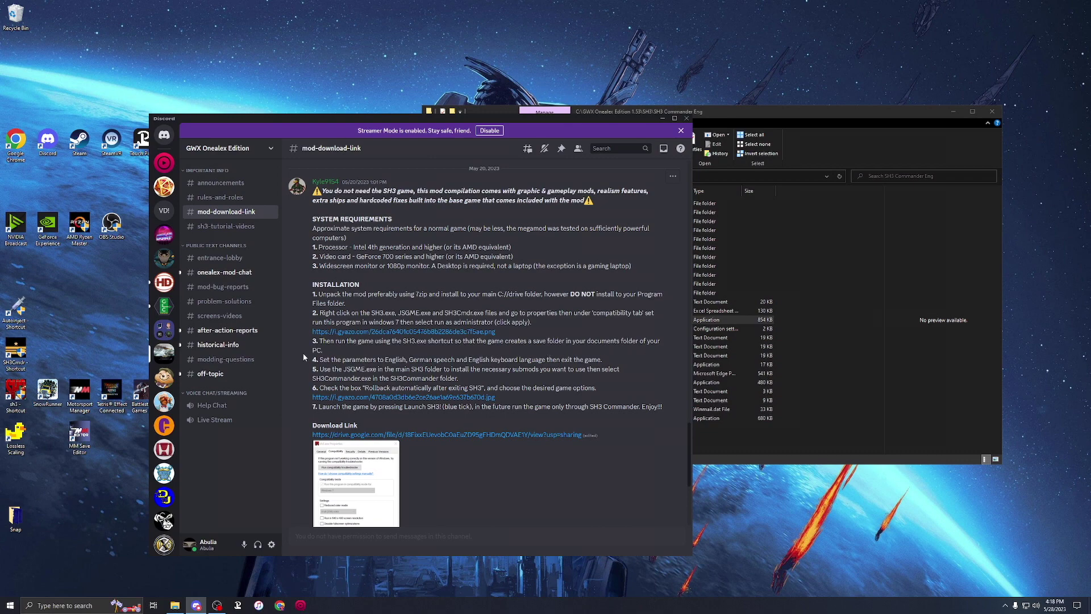
left_click(817, 111)
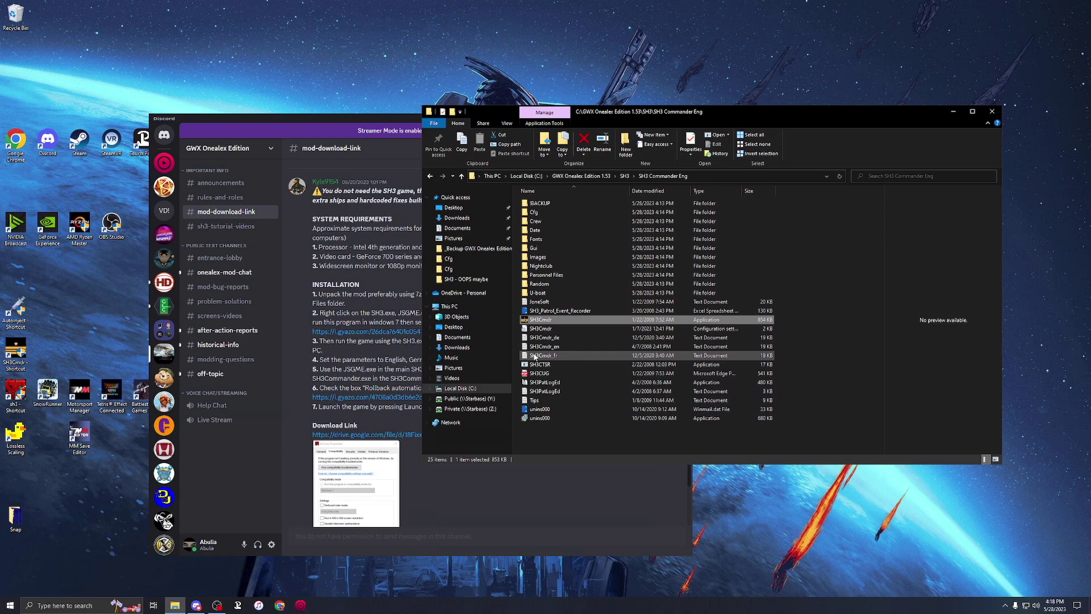
key("super+e")
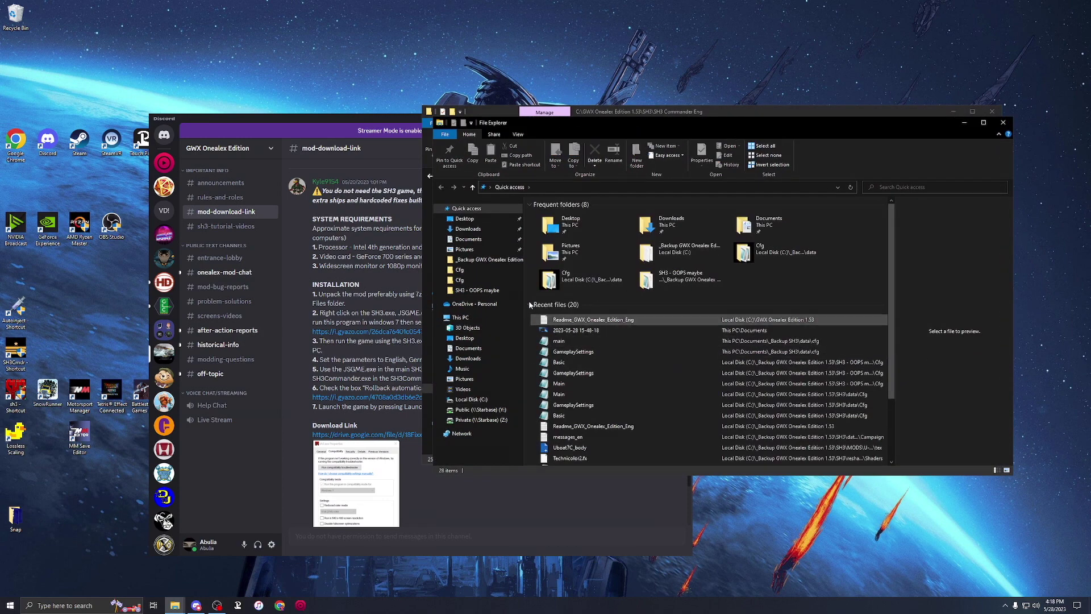
left_click(468, 239)
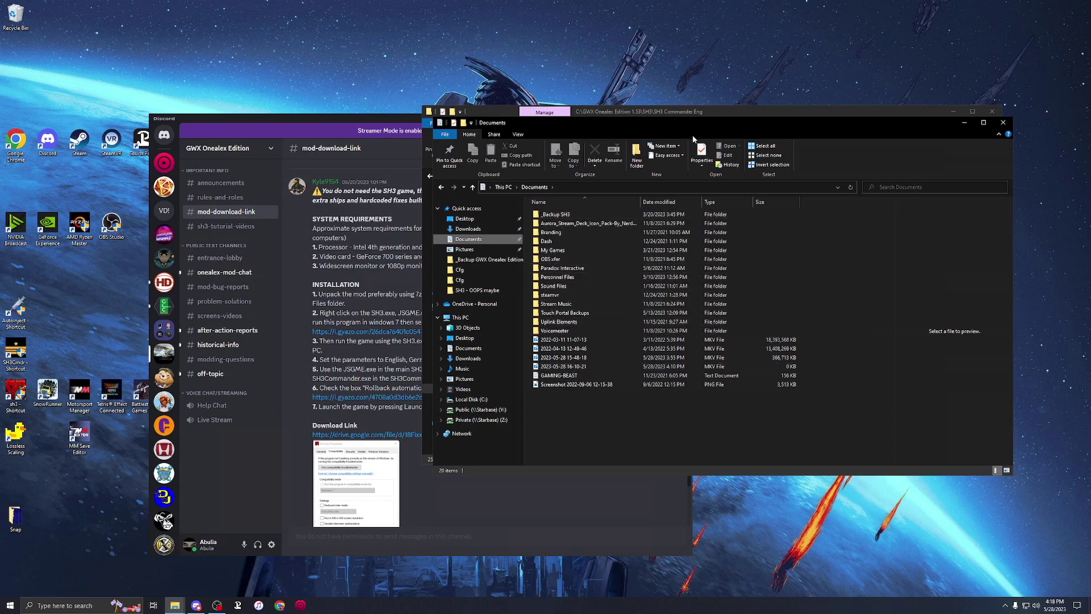
left_click_drag(819, 122, 845, 208)
left_click_drag(802, 112, 530, 103)
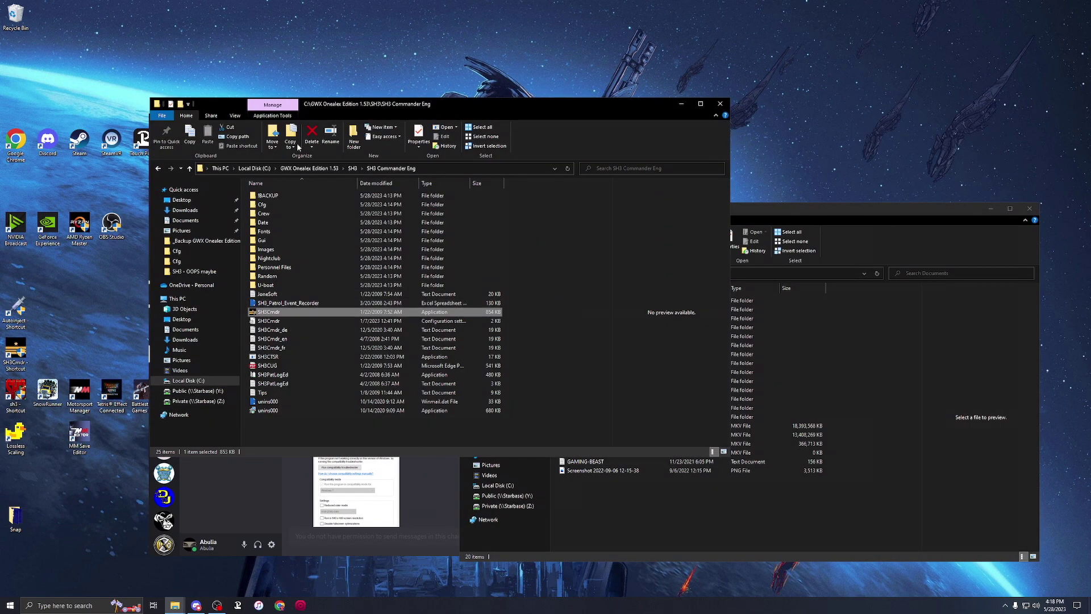
- Run the sh3 application from the SH3 folder to generate its save folder, and exit the game from its main menu
left_click(351, 171)
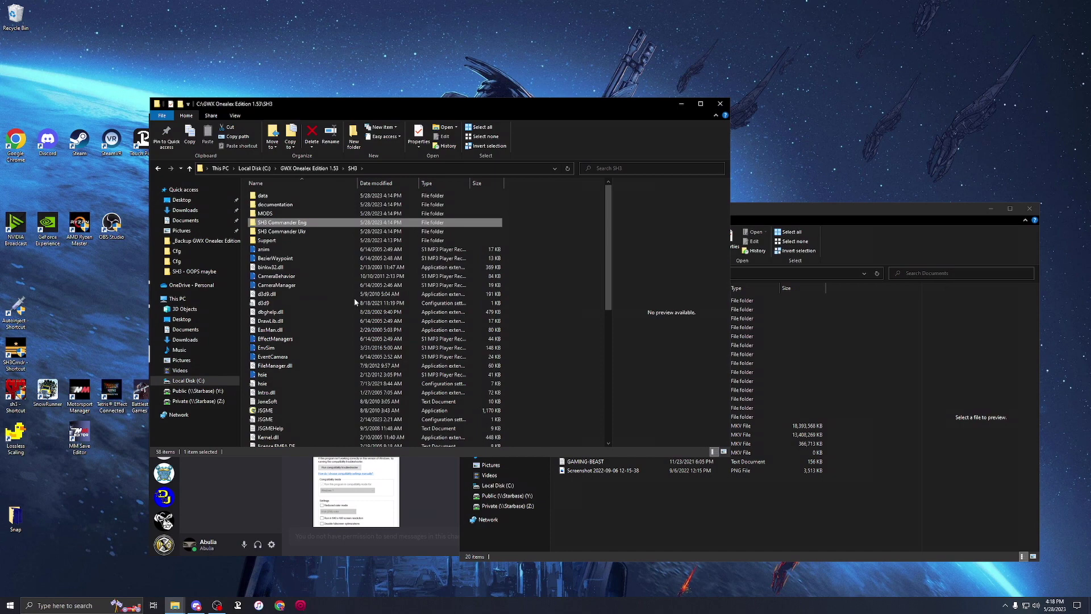
scroll(308, 361, "down", 4)
scroll(306, 370, "down", 4)
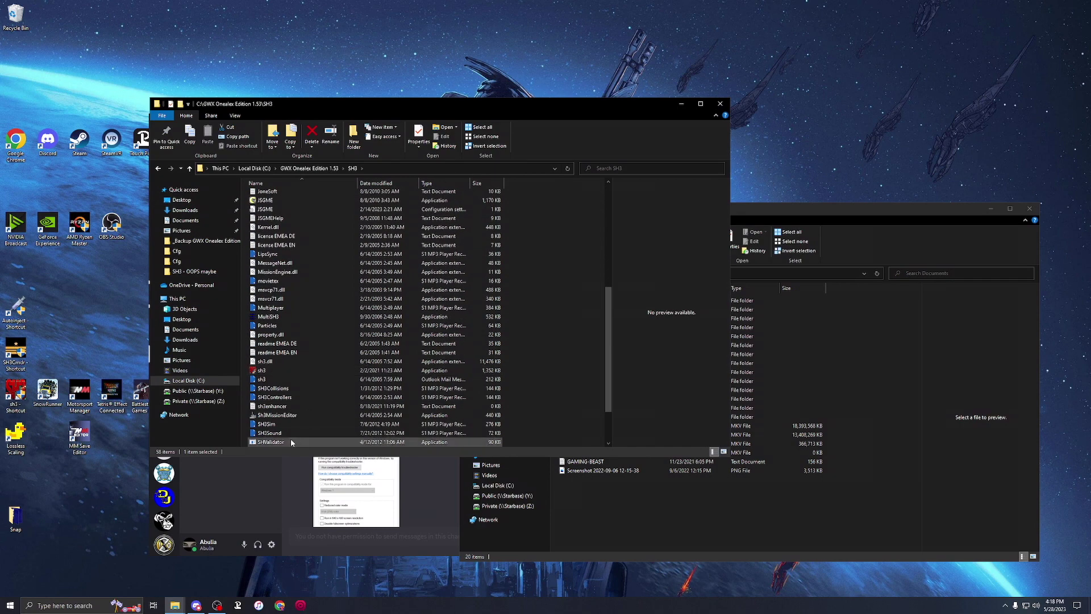
left_click(270, 370)
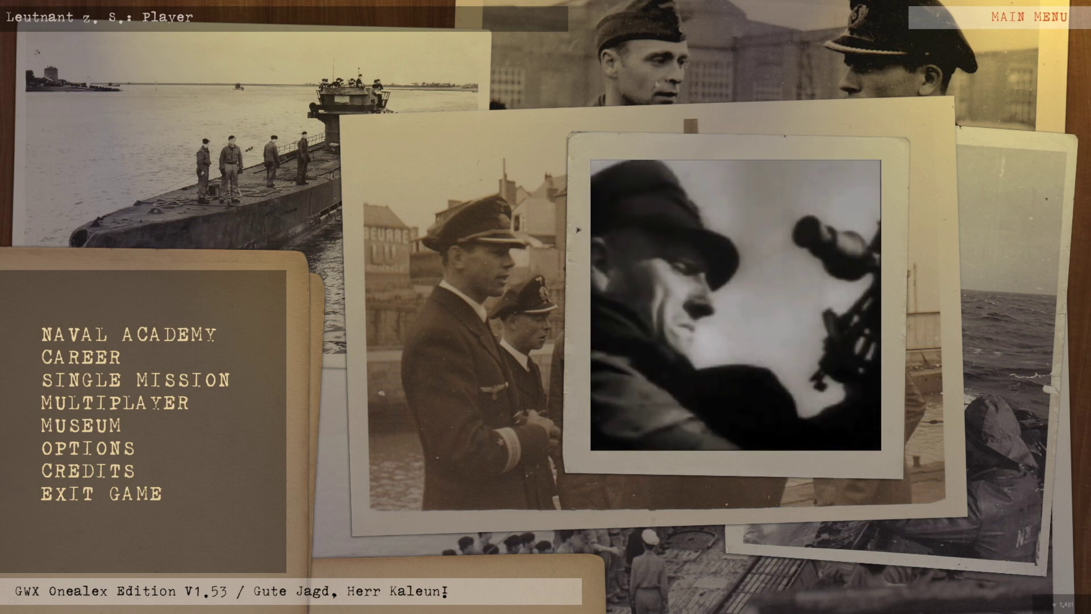
left_click(51, 495)
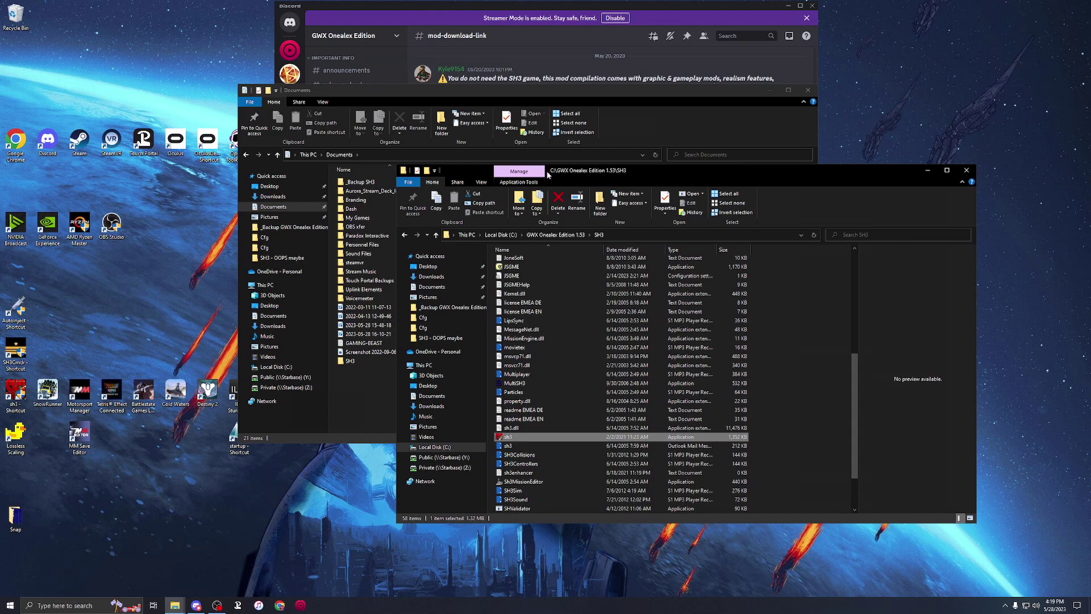
- Locate the SH3 save folder in Documents and move that window clear of the Discord instructions
left_click(503, 91)
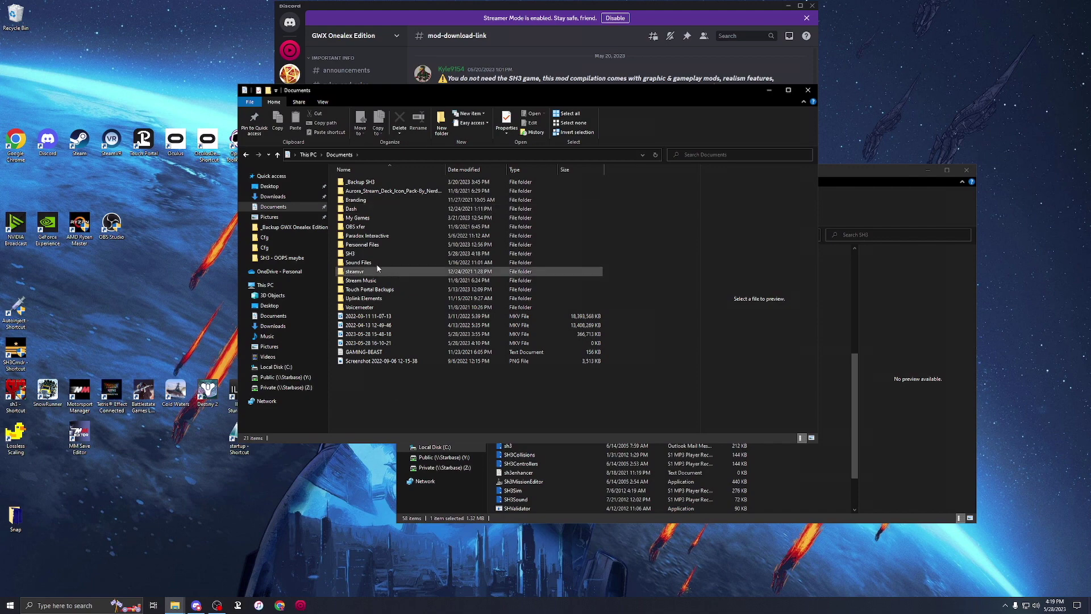
left_click(354, 256)
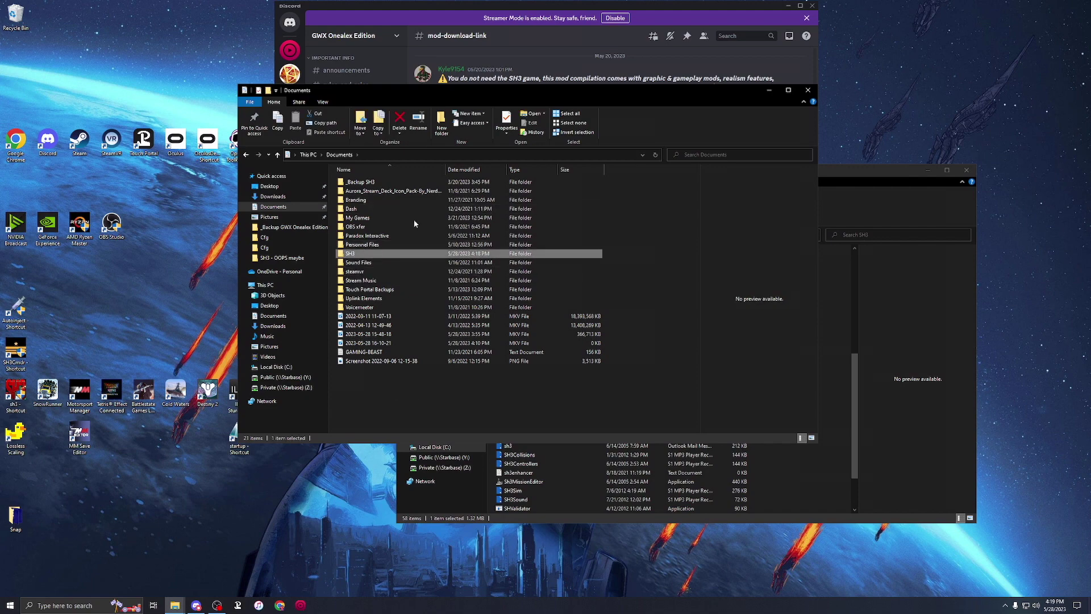
left_click_drag(518, 92, 377, 148)
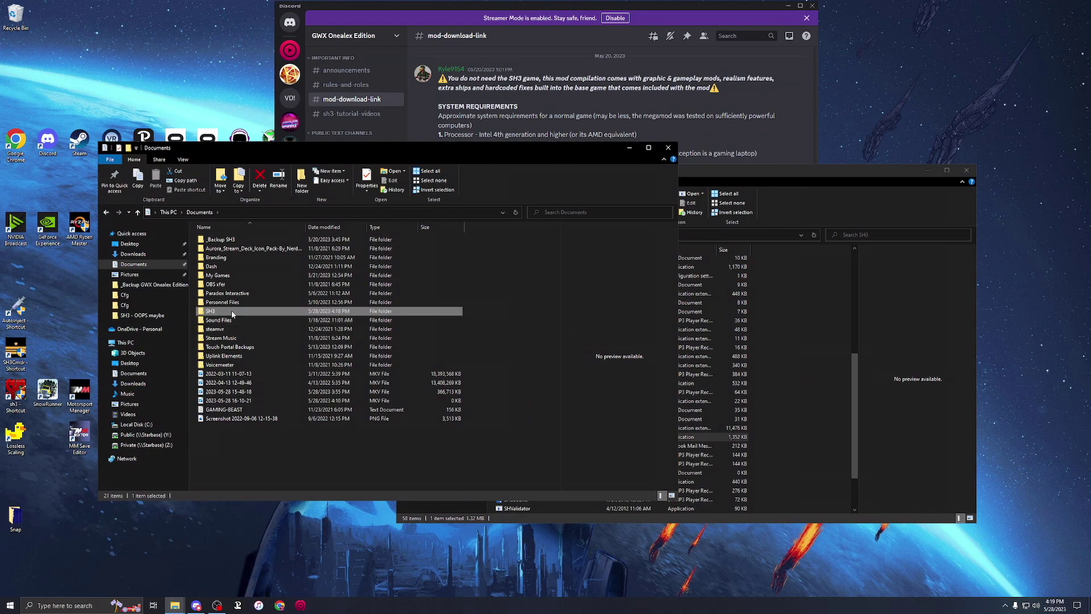
- Consult the Discord installation steps, run JSGME from the SH3 folder, and place its restored window over that folder
left_click(525, 5)
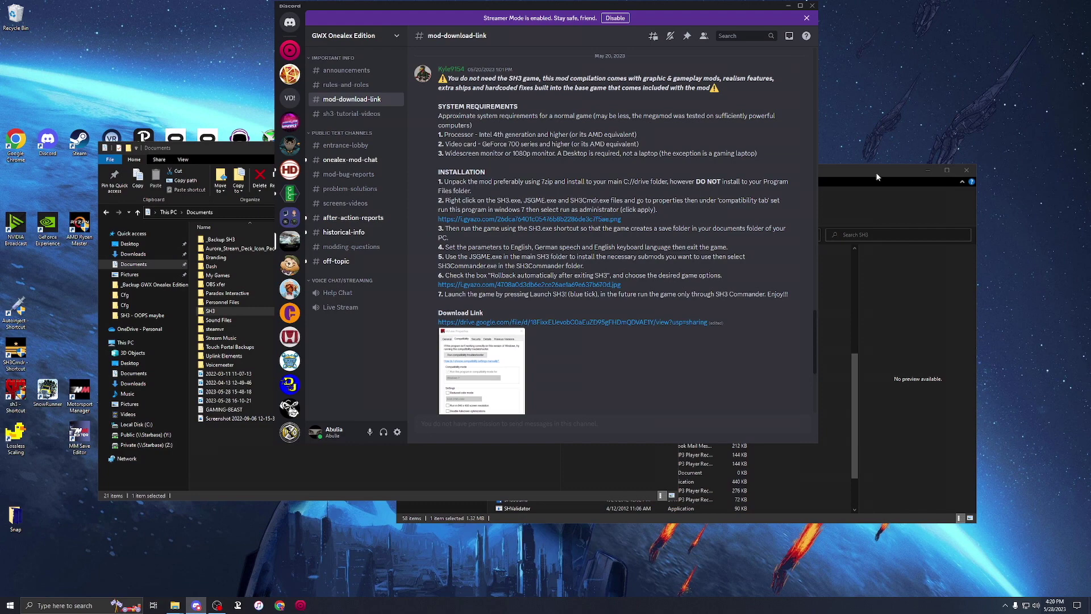
left_click(837, 169)
scroll(581, 345, "up", 3)
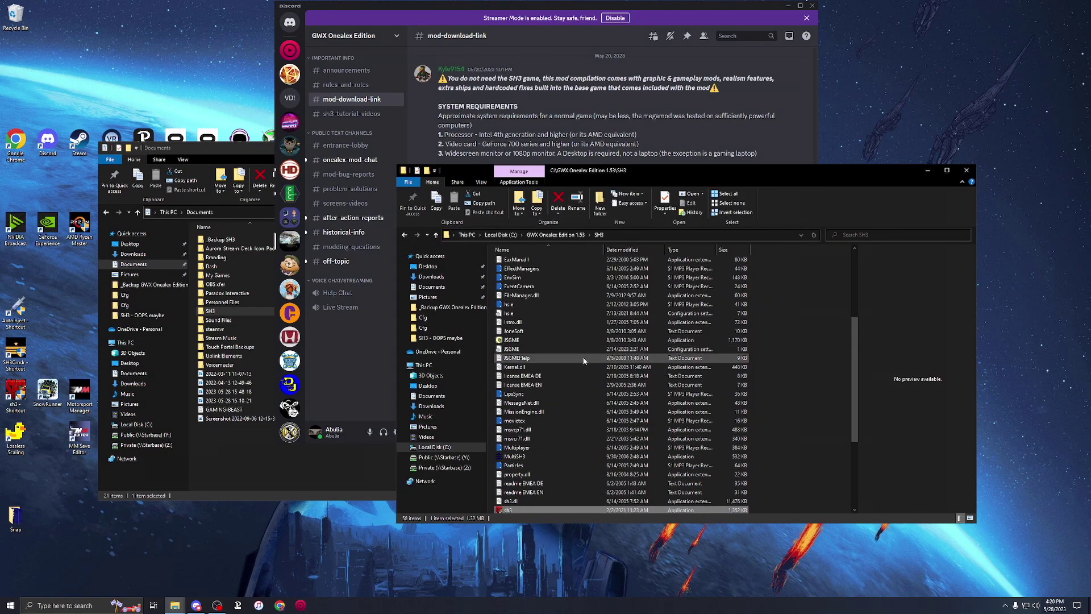
left_click(529, 341)
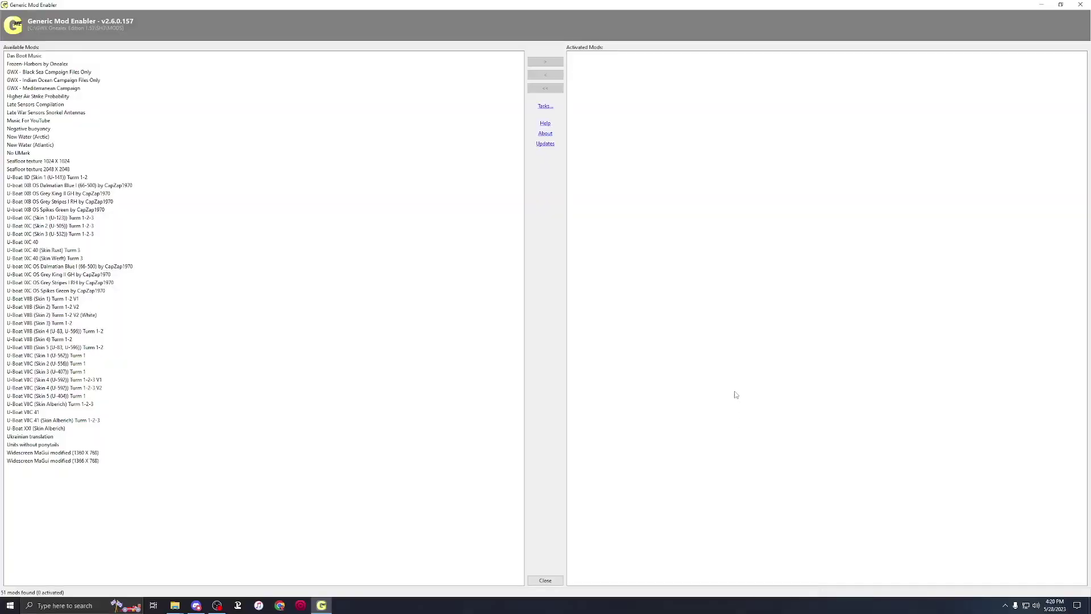
left_click(1058, 8)
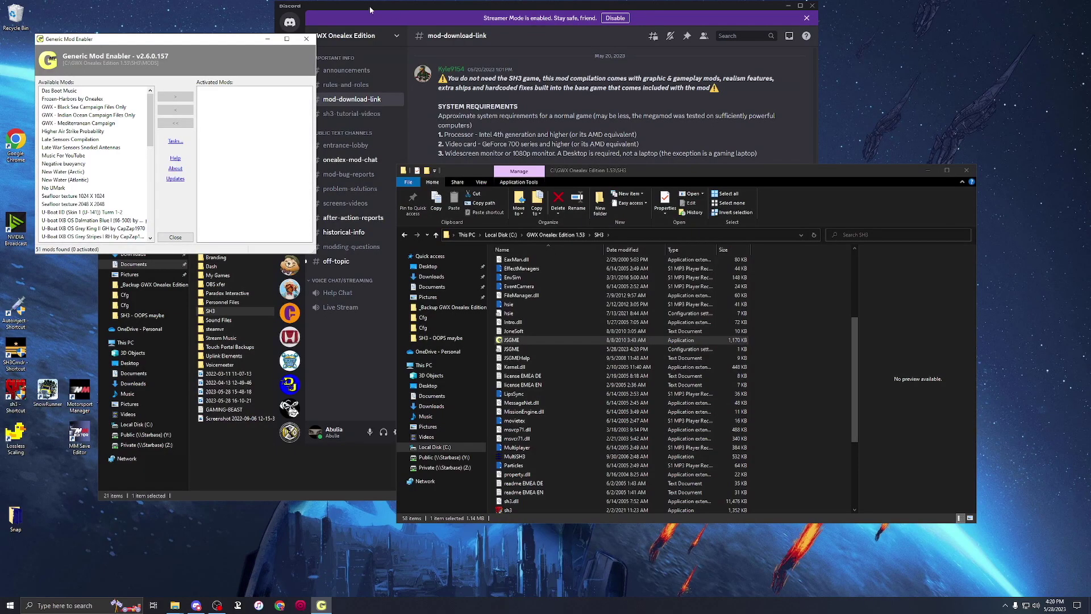
left_click_drag(248, 39, 585, 188)
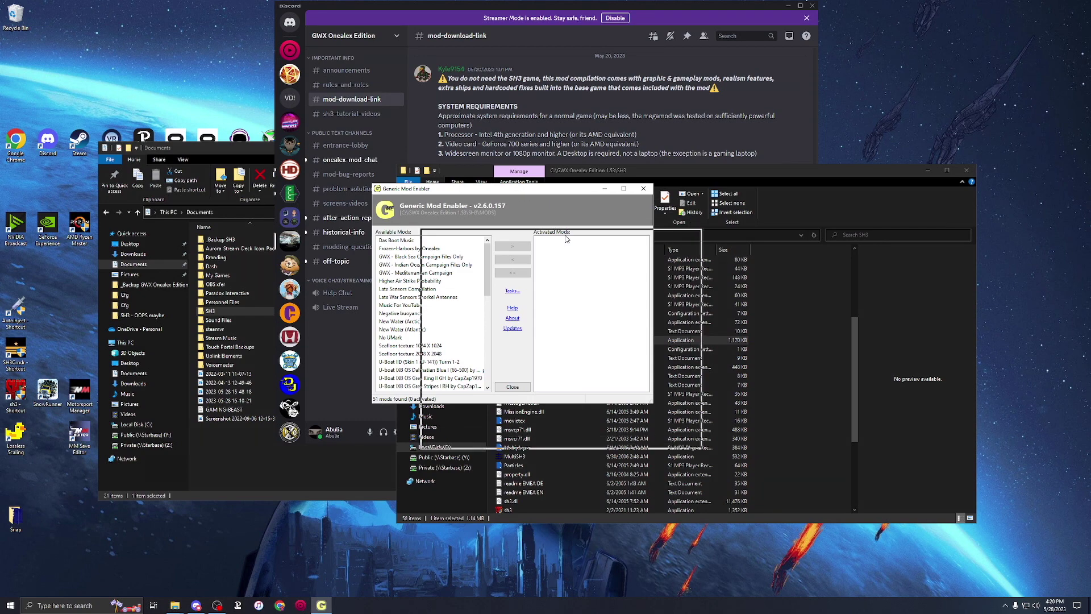
left_click_drag(517, 192, 565, 237)
- Look through the available mods and activate the Das Boot Music mod
left_click_drag(536, 313, 535, 288)
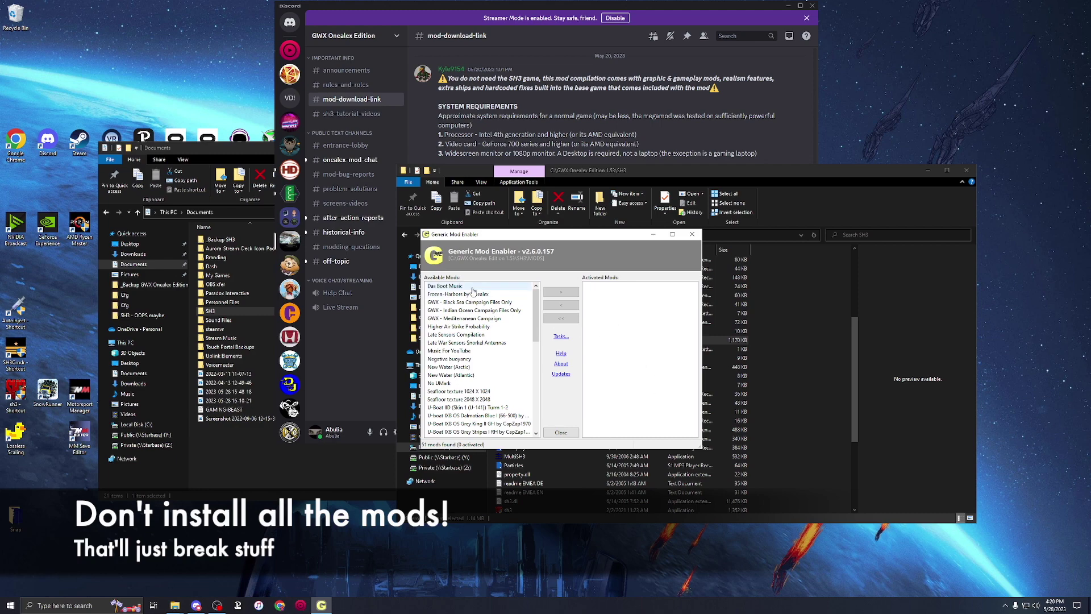
mouse_move(536, 312)
left_mouse_down()
mouse_move(539, 420)
mouse_move(538, 291)
left_mouse_up()
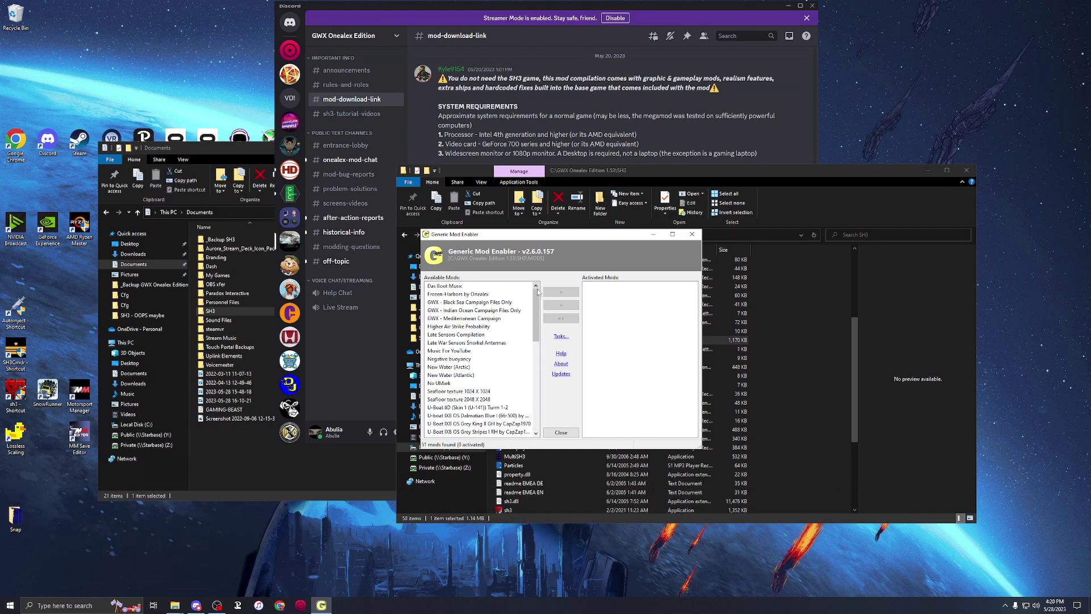
left_click(436, 287)
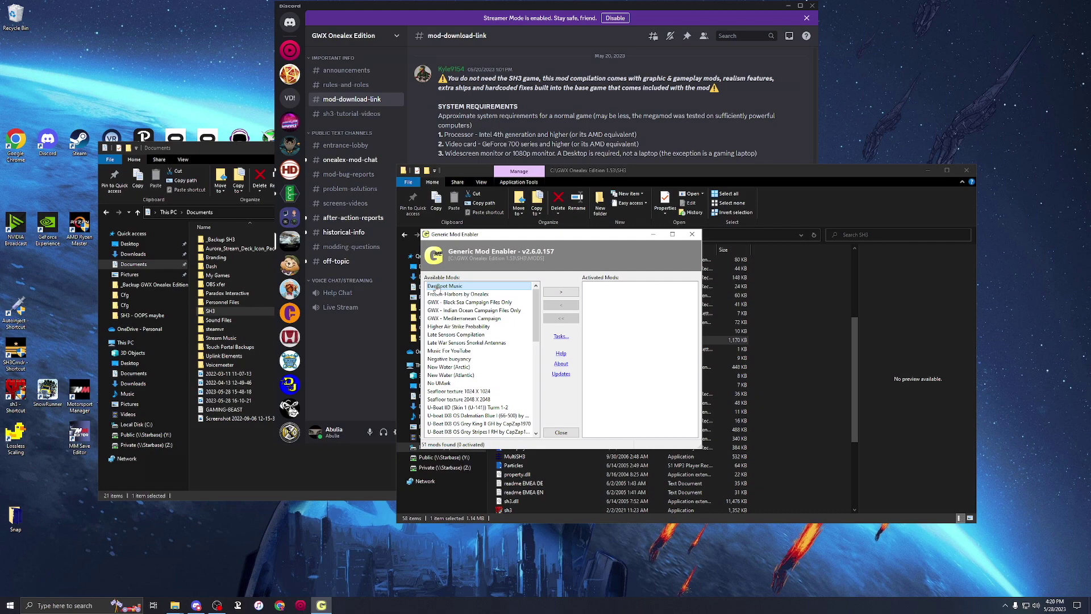
left_click(561, 292)
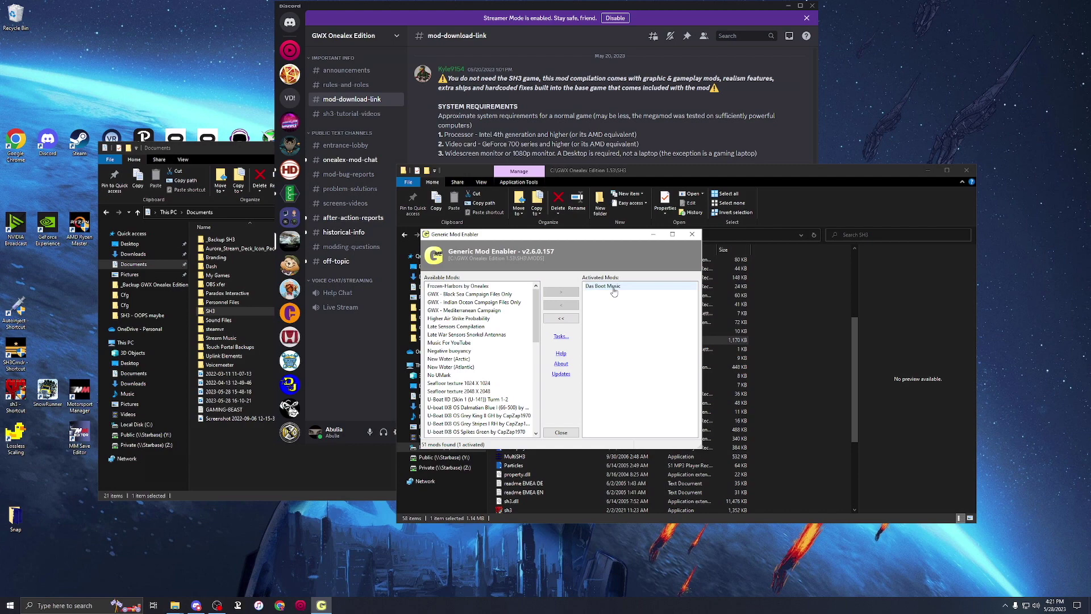
- Review the Frozen Harbors and the Black Sea, Indian Ocean and Mediterranean campaign mods, and activate only Higher Air Strike Probability
left_click(460, 286)
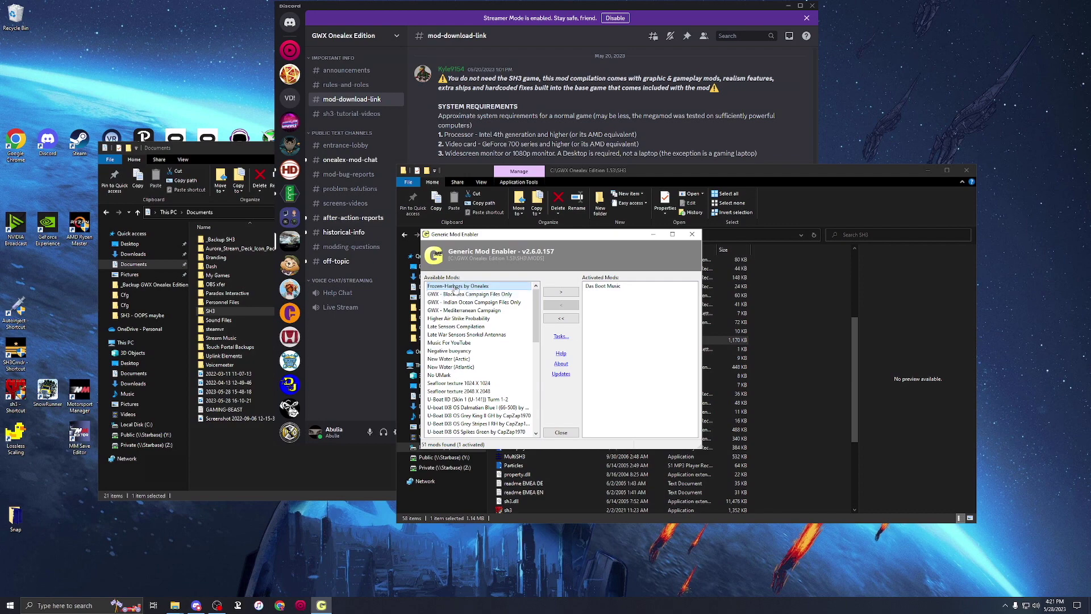
left_click(526, 312)
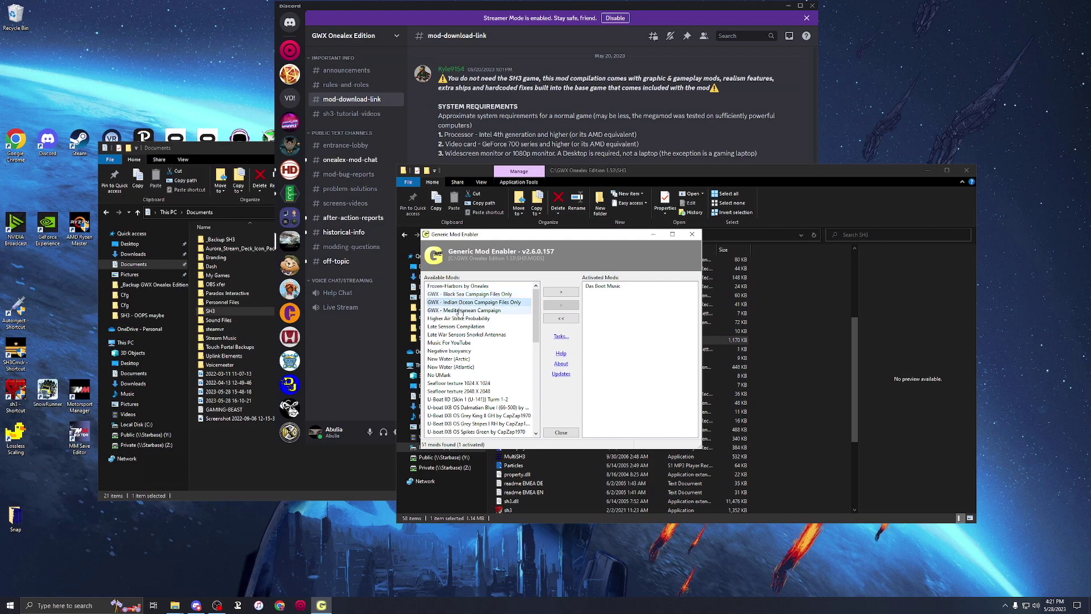
left_click(459, 303)
left_click(460, 295)
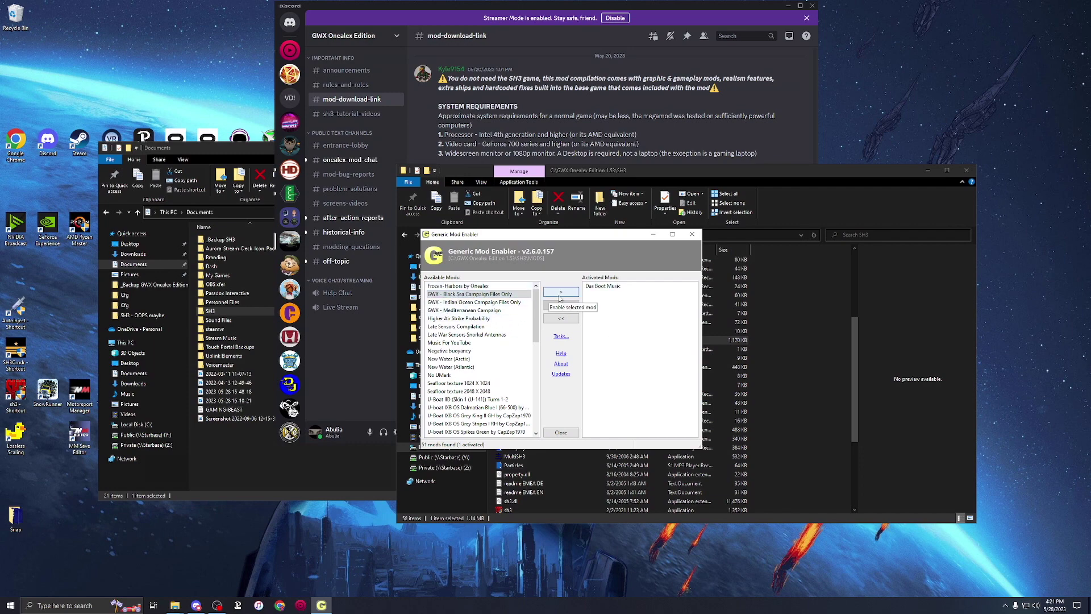
left_click(473, 301)
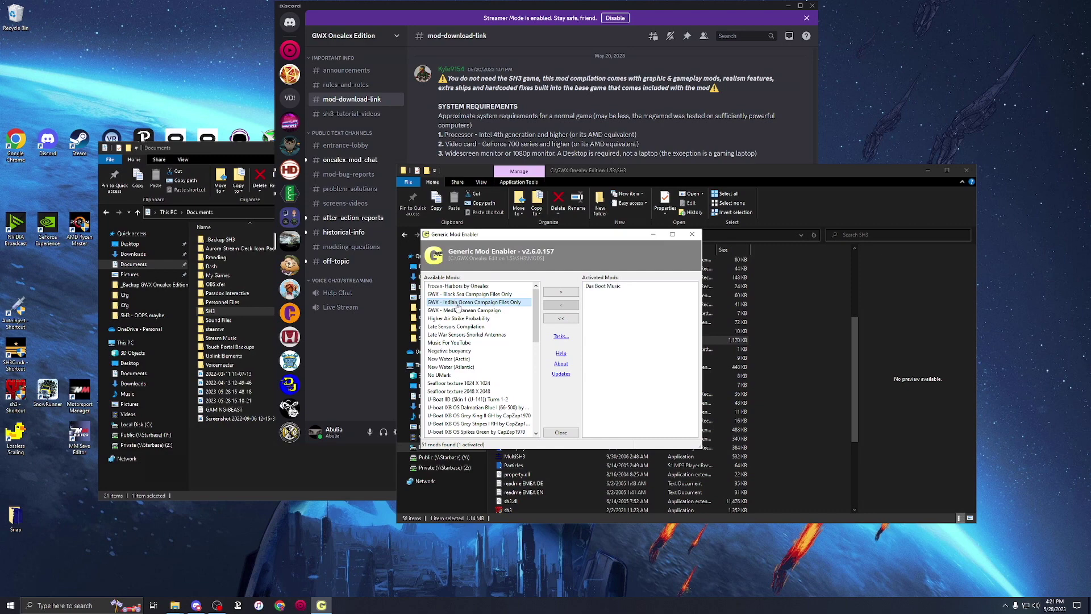
left_click(479, 311)
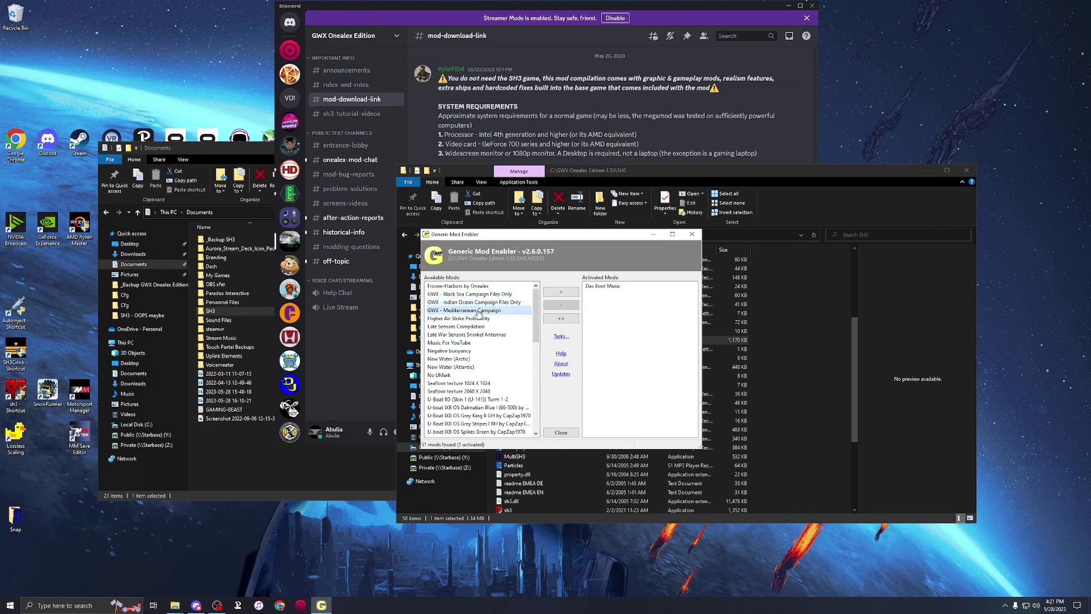
left_click(464, 294)
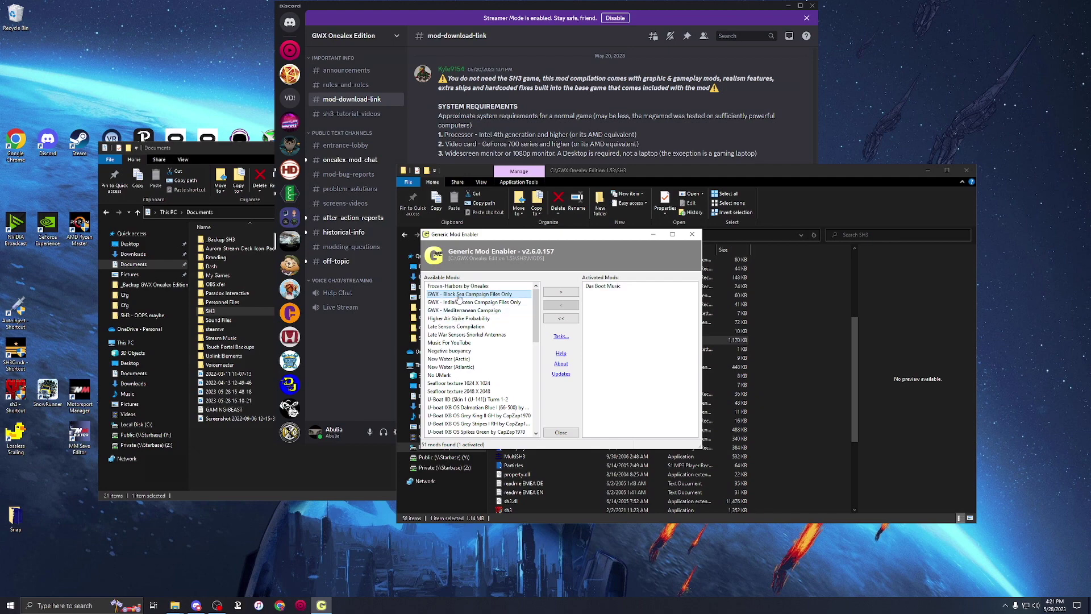
left_click(457, 318)
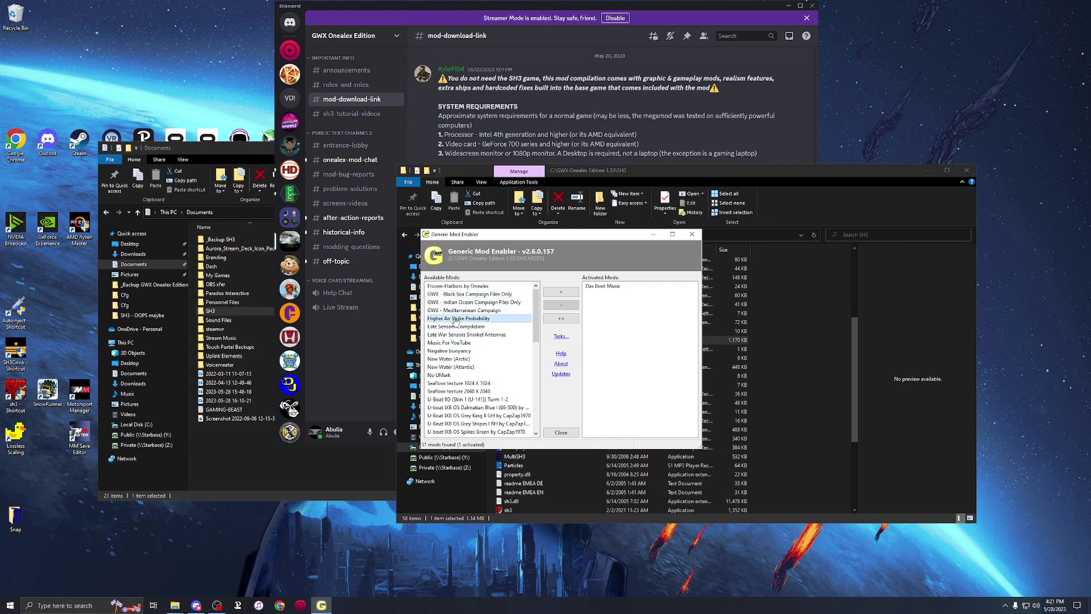
left_click(563, 294)
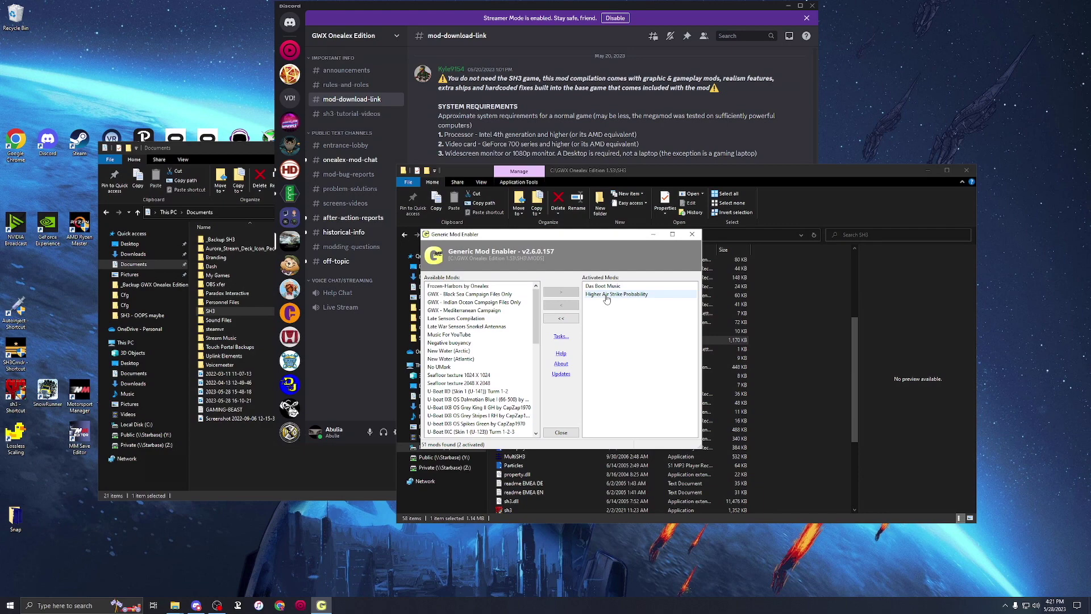
- Review the two late-war sensor mods and read their descriptions in the Readme_GWX_Onealex_Edition_Eng file from the GWX Onealex Edition 1.53 folder
left_click(476, 319)
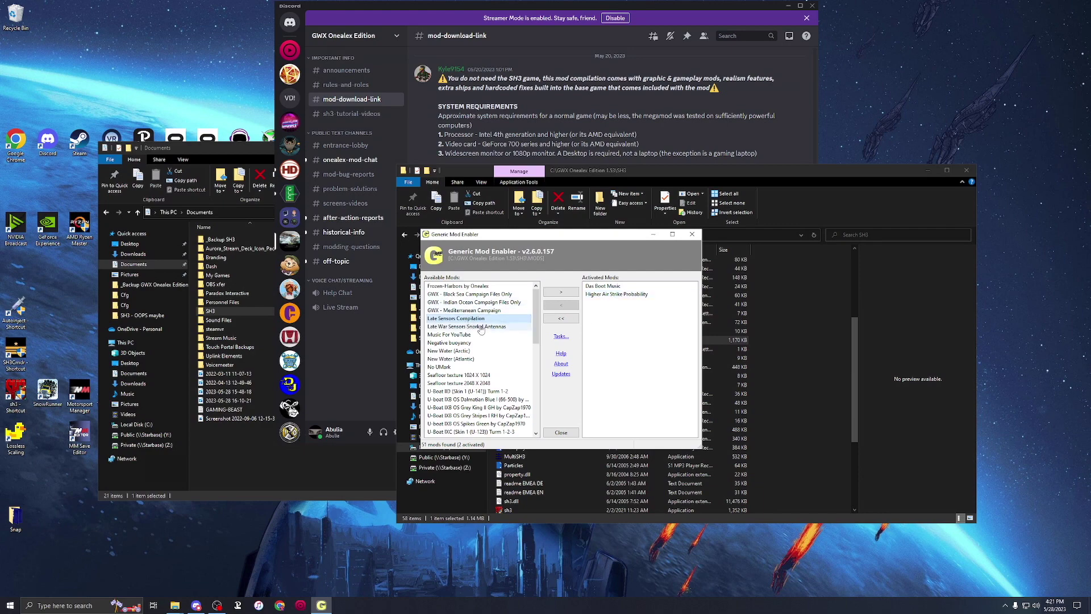
left_click(480, 328)
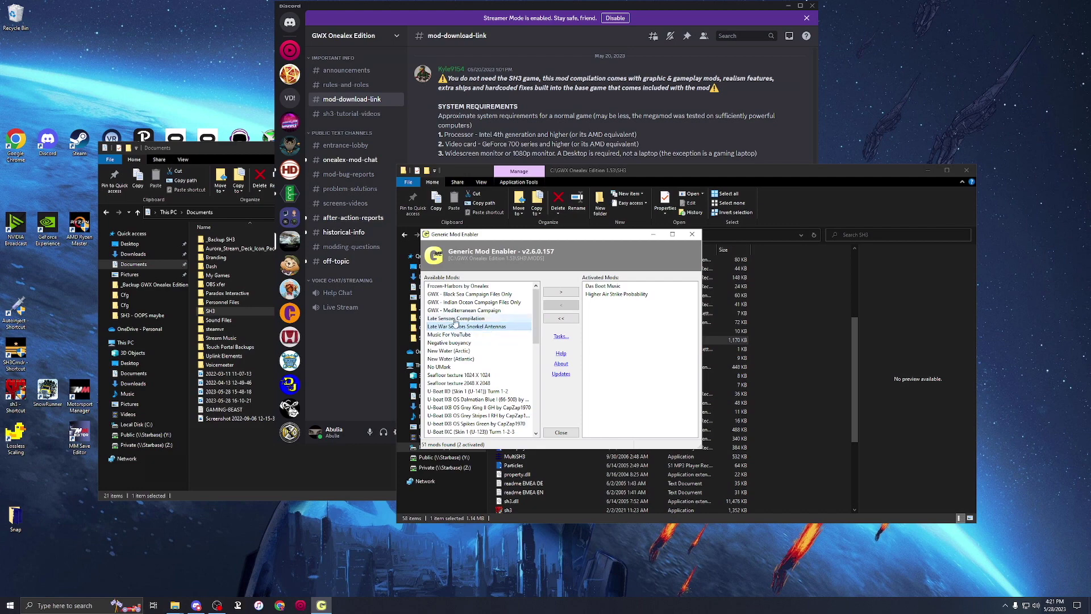
left_click(476, 318)
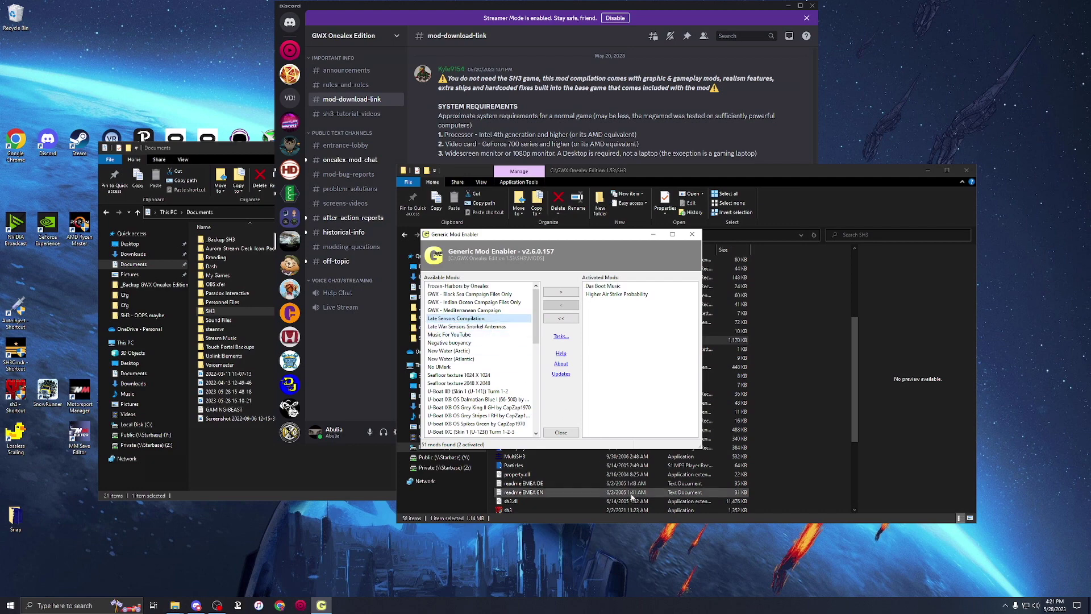
left_click(568, 516)
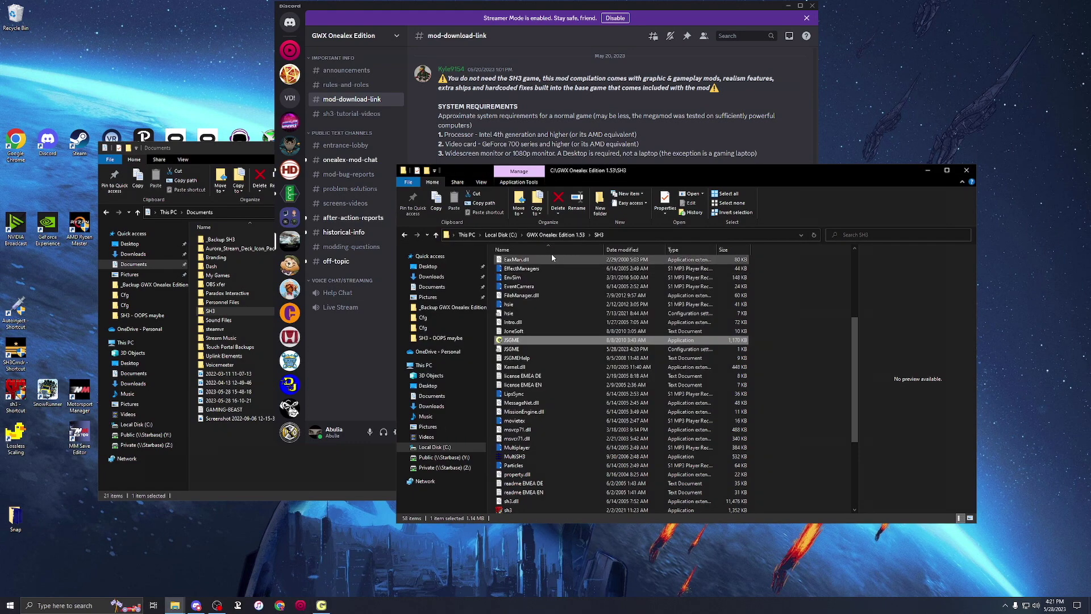
left_click(555, 235)
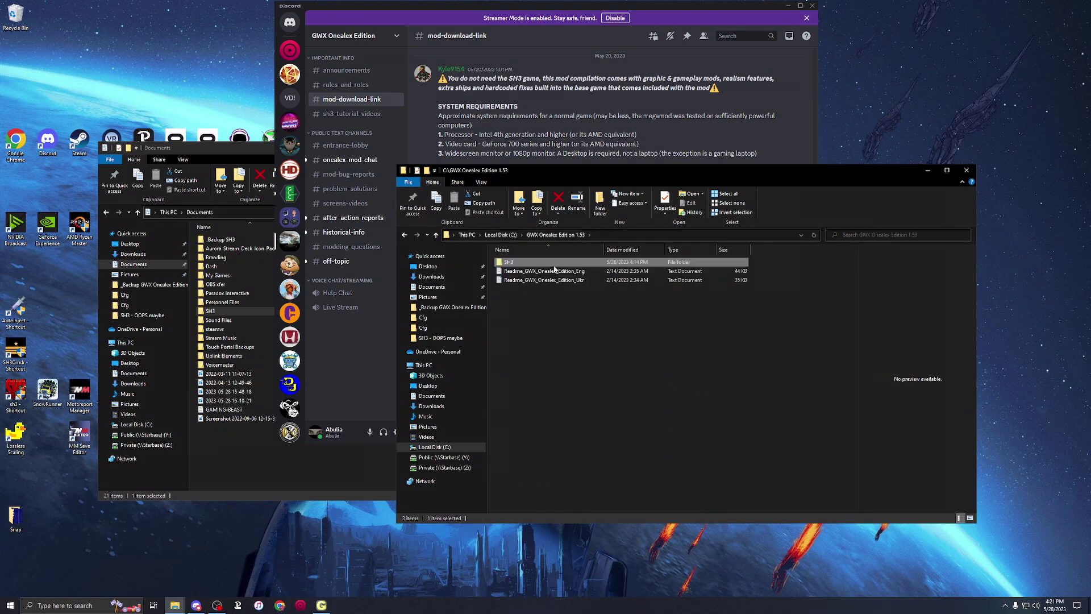
double_click(537, 272)
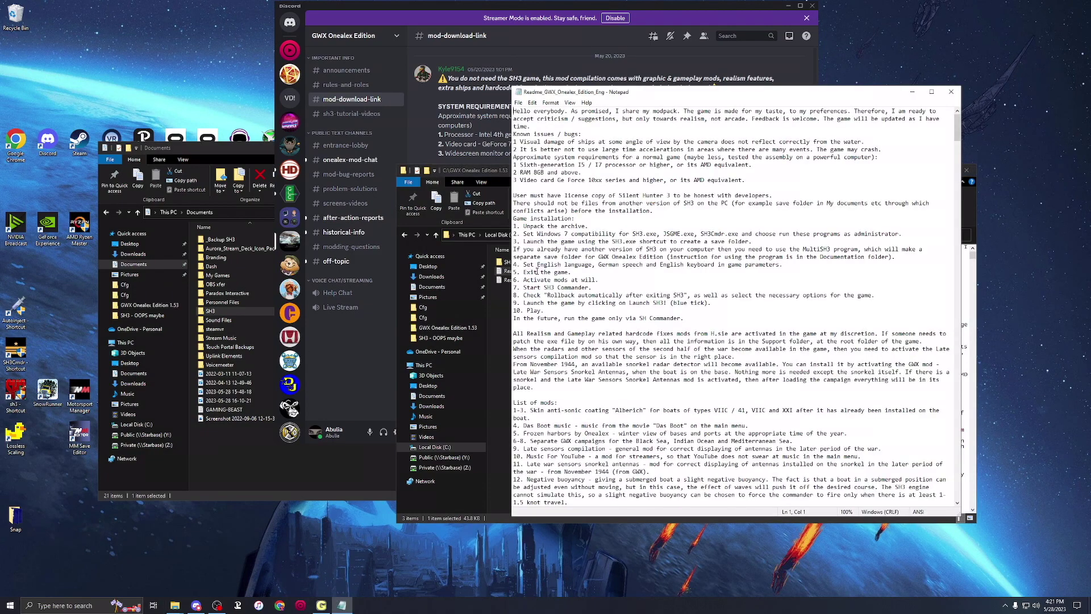
scroll(668, 339, "down", 6)
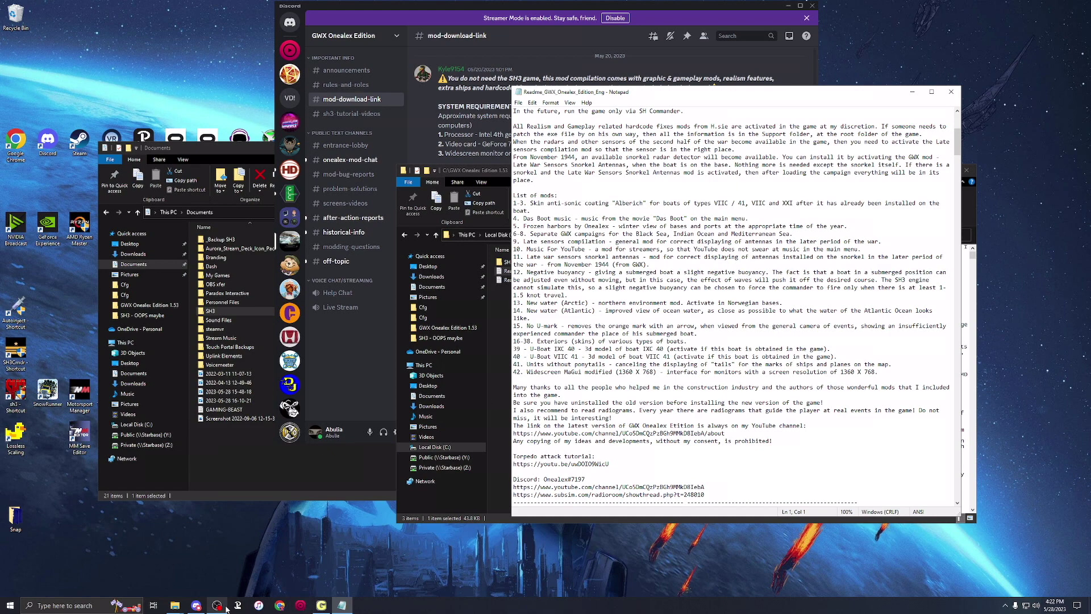
- Switch back to Generic Mod Enabler, review Music For YouTube, and activate the Negative buoyancy mod
left_click(321, 605)
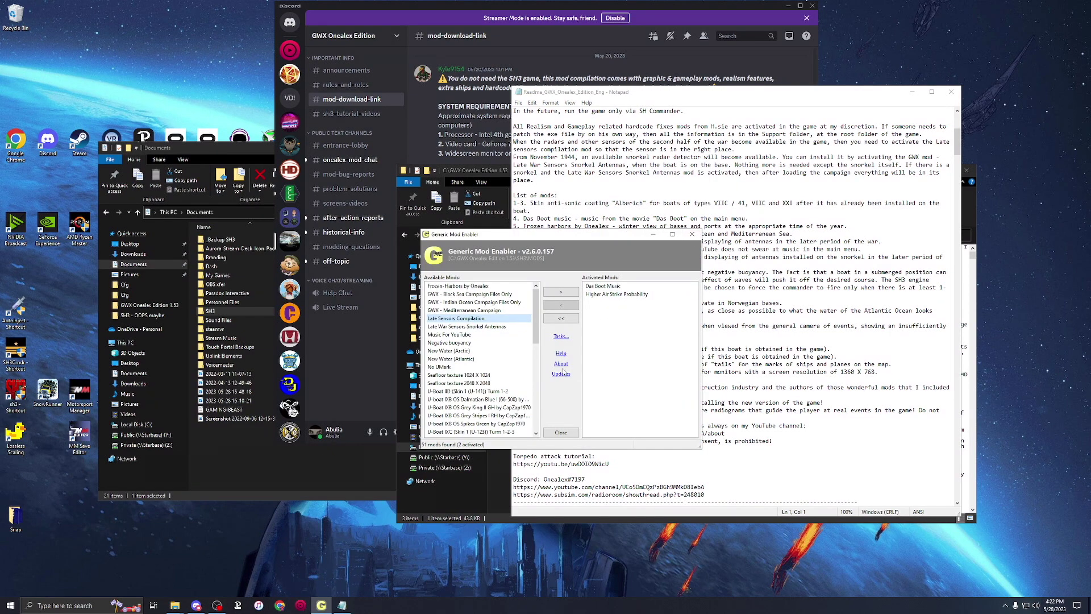
left_click(469, 335)
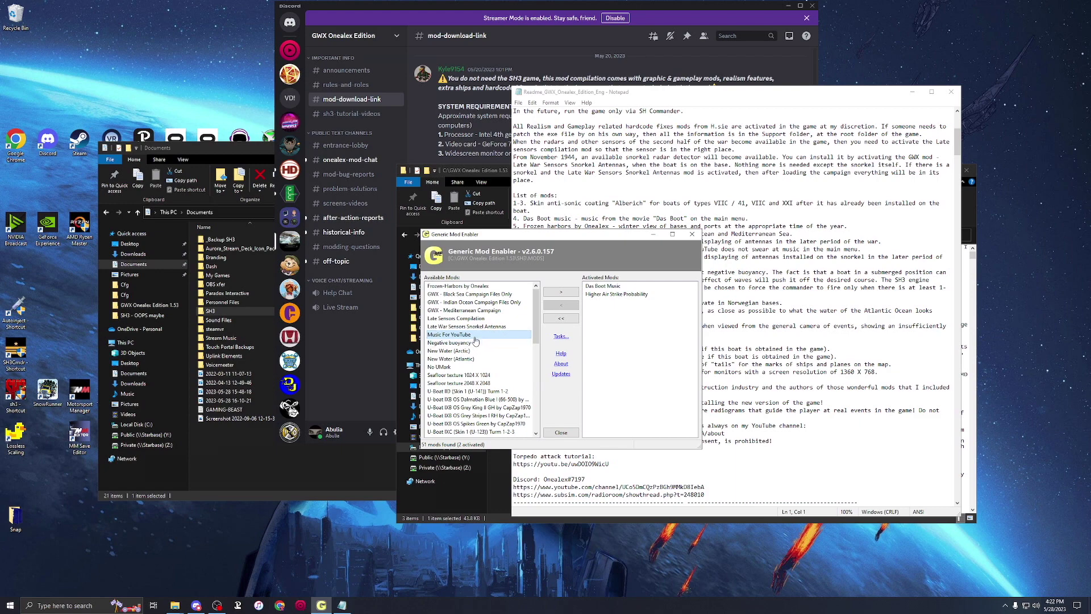
double_click(478, 343)
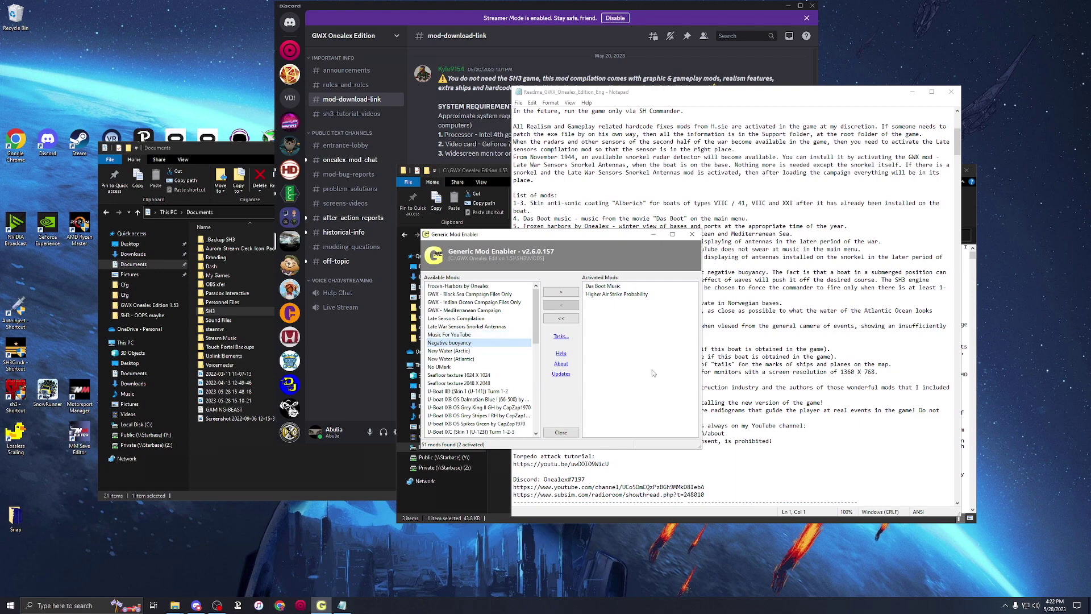
left_click(611, 303)
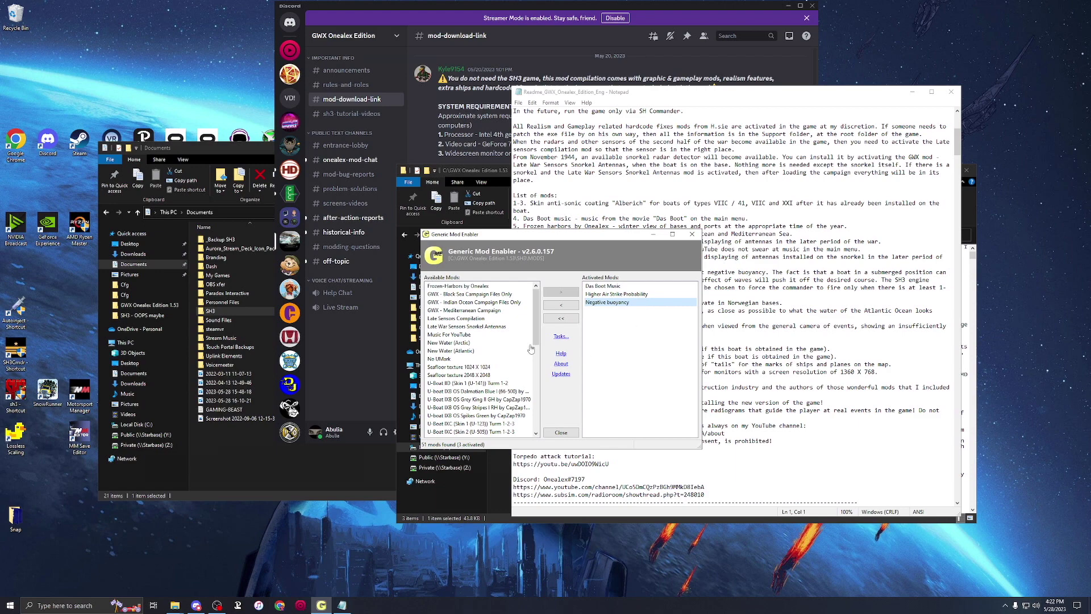
- Activate the New Water (Atlantic) and Seafloor texture 1024 X 1024 mods
left_click(477, 352)
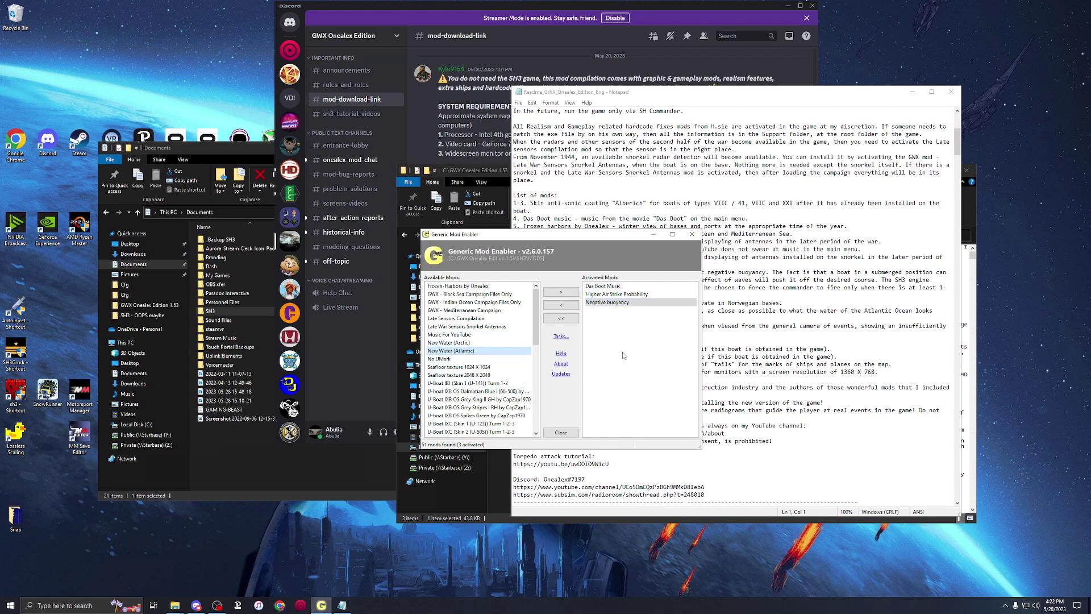
left_click(562, 292)
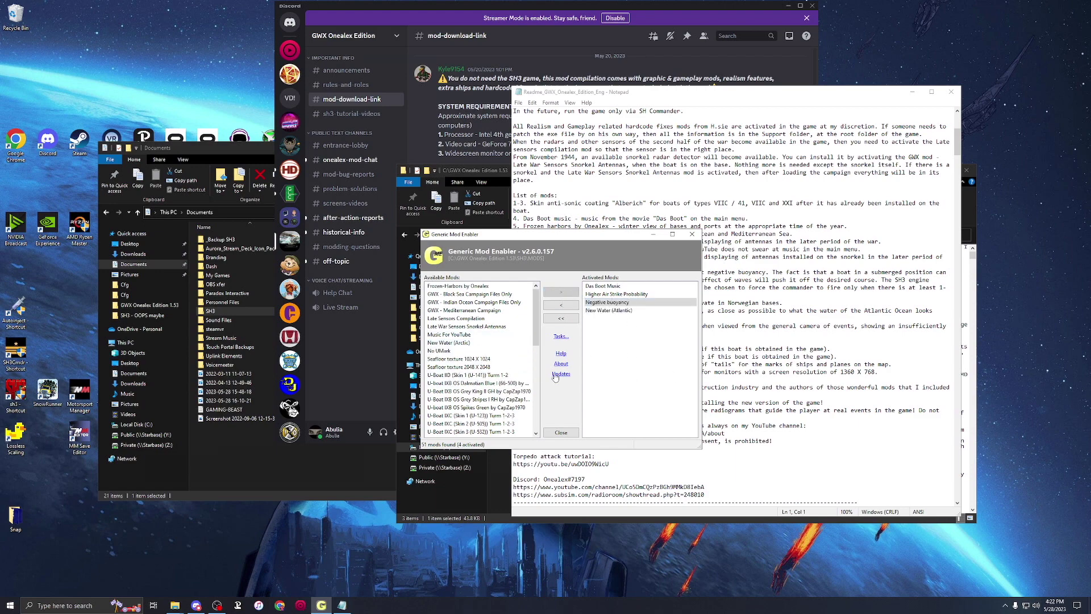
double_click(496, 360)
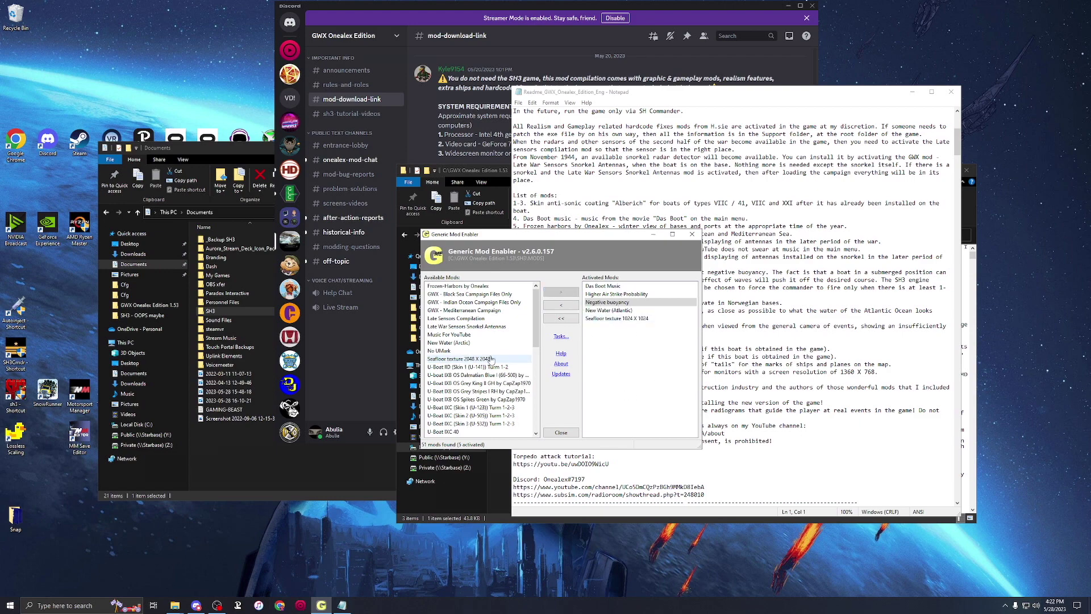
left_click(628, 320)
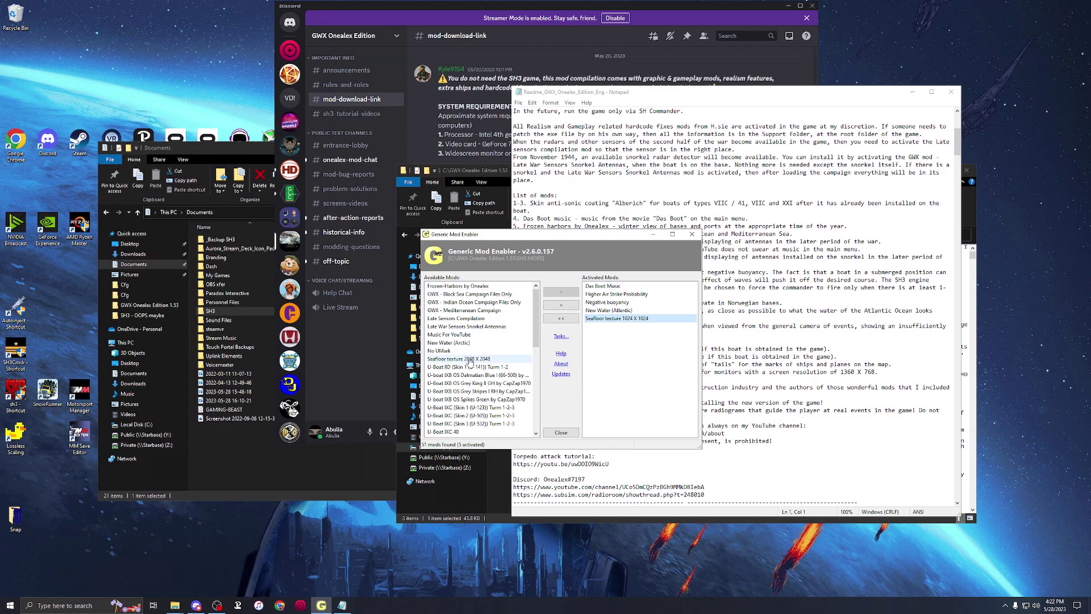
- Look through the U-Boat skin mods and activate U-Boat IID (Skin 1 (U-141)) Turm 1-2
left_click_drag(533, 332, 532, 363)
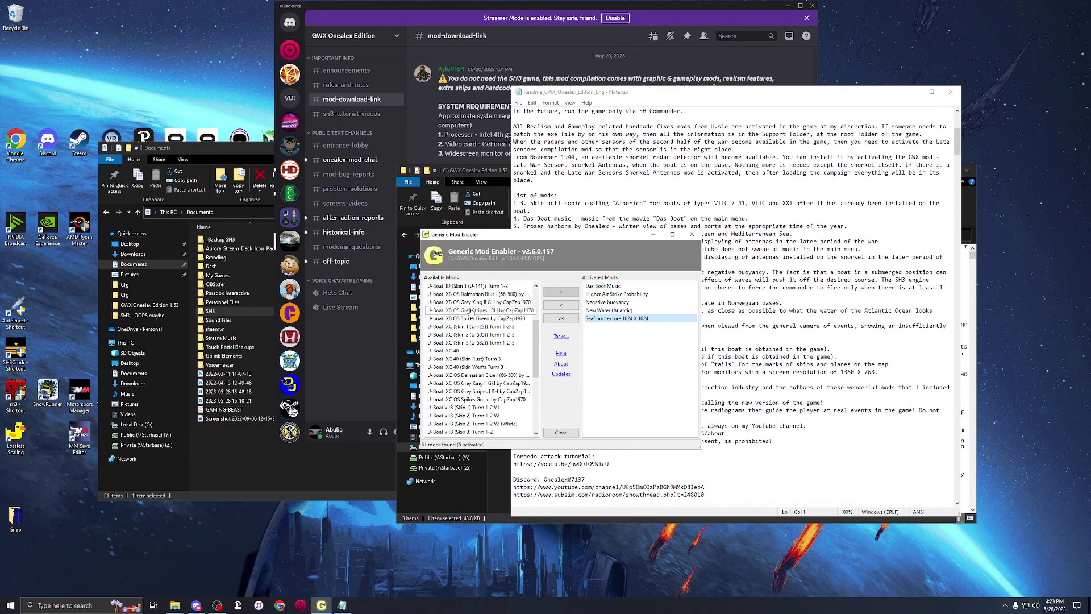
scroll(469, 312, "down", 2)
left_click(470, 310)
scroll(482, 367, "up", 4)
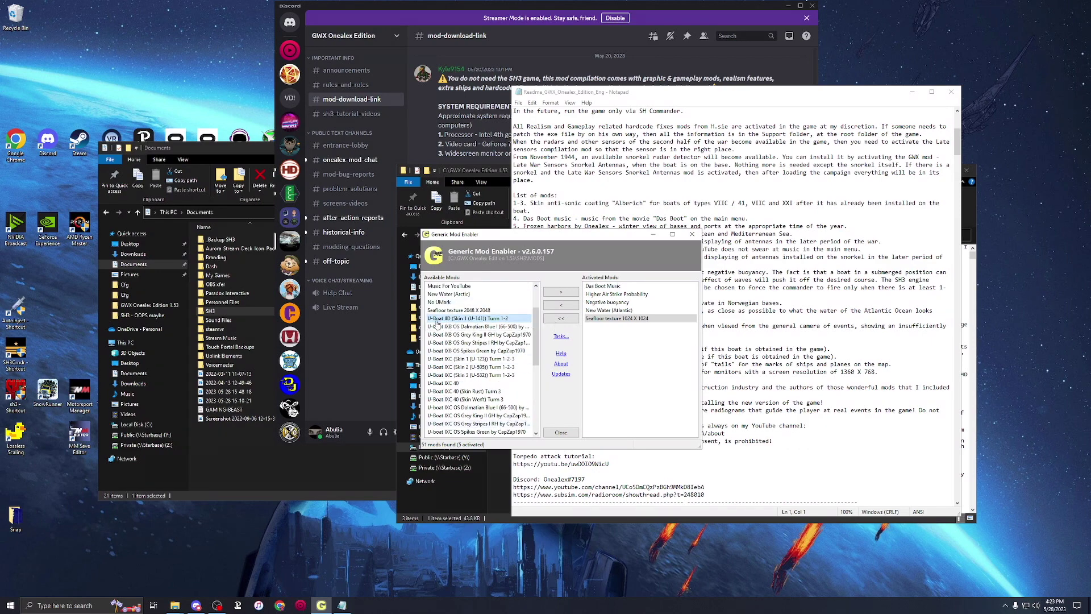
left_click(559, 292)
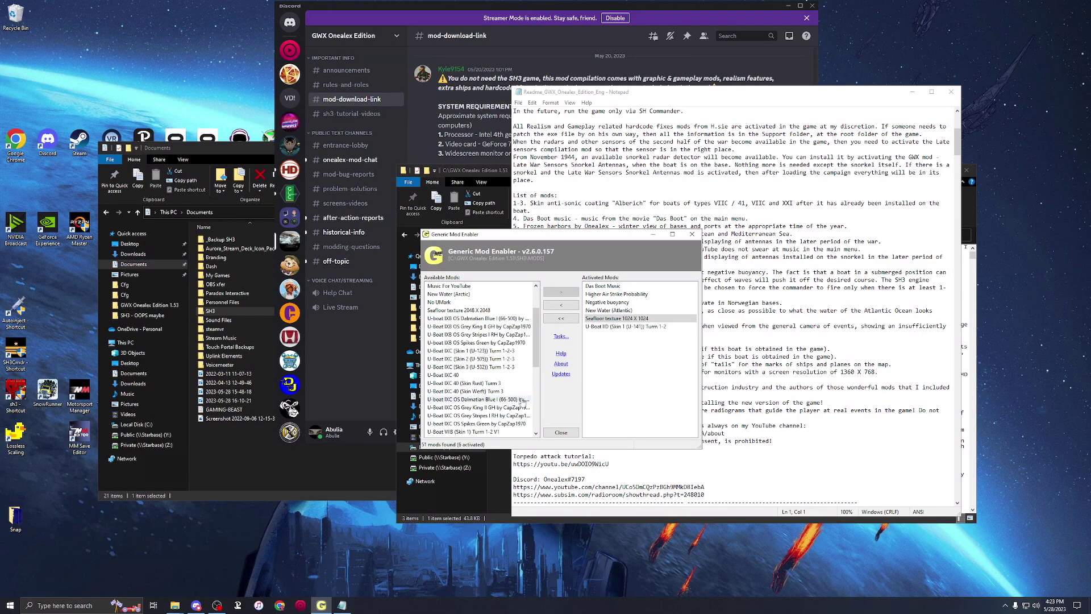
- Activate the U-Boat IXB OS Grey Stripes I RH by CapZap1970 skin mod
scroll(462, 322, "down", 1)
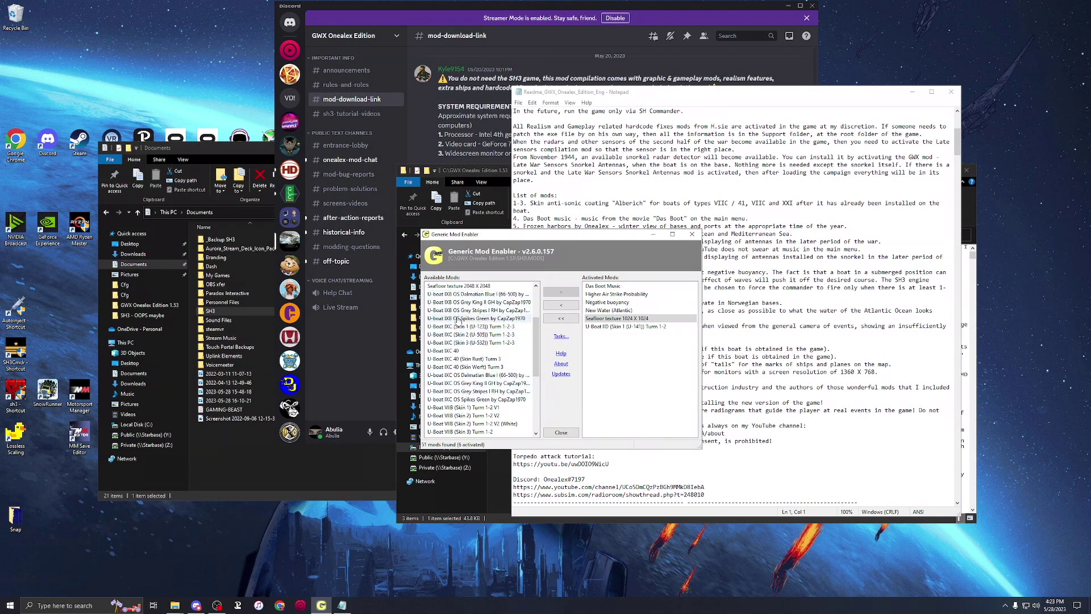
left_click(467, 312)
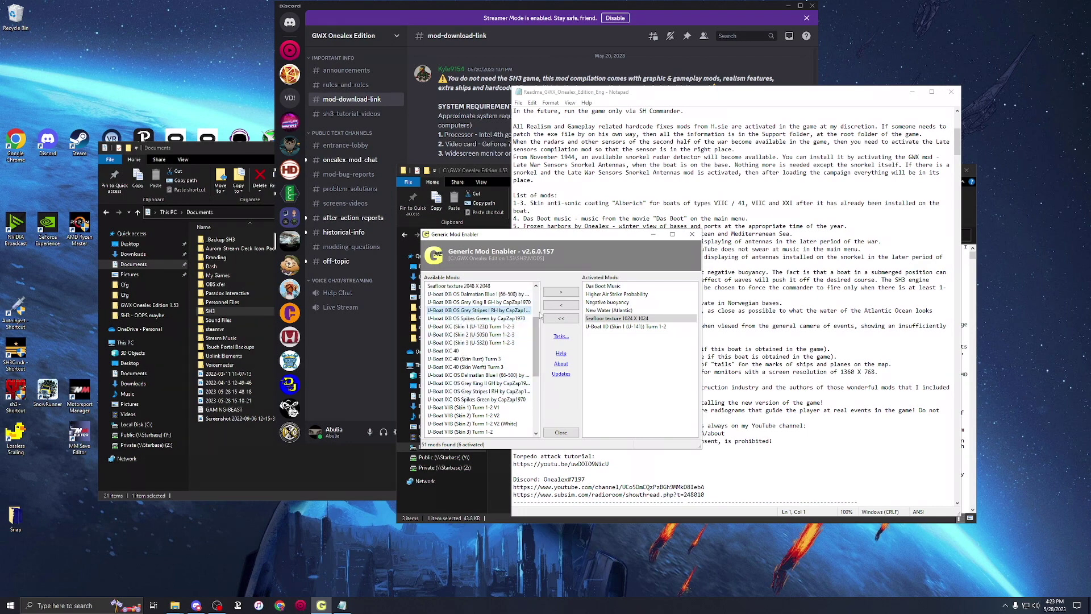
left_click(561, 291)
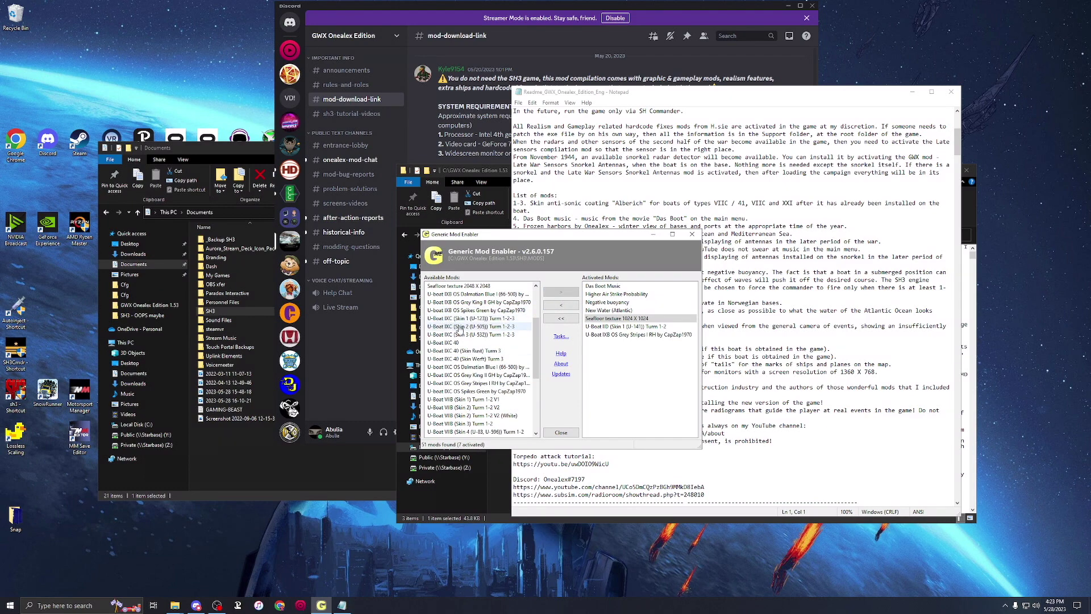
- Try to activate U-Boat IXC (Skin 3 (U-532)) Turm 1-2-3, read the full file-conflict warning, and decline enabling the mod
left_click(455, 334)
left_click(561, 291)
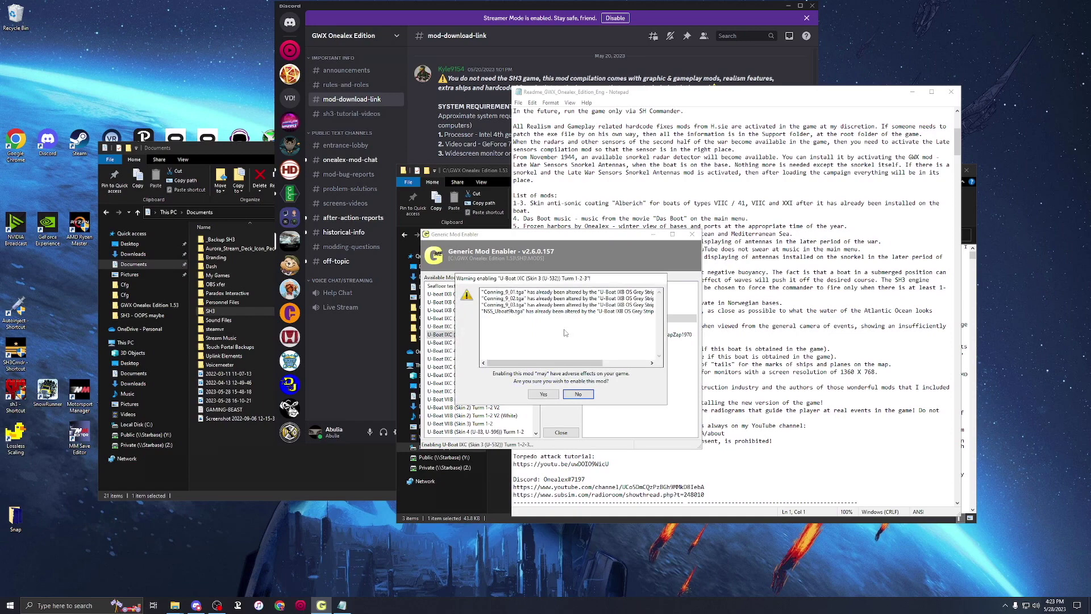
left_click_drag(575, 361, 623, 362)
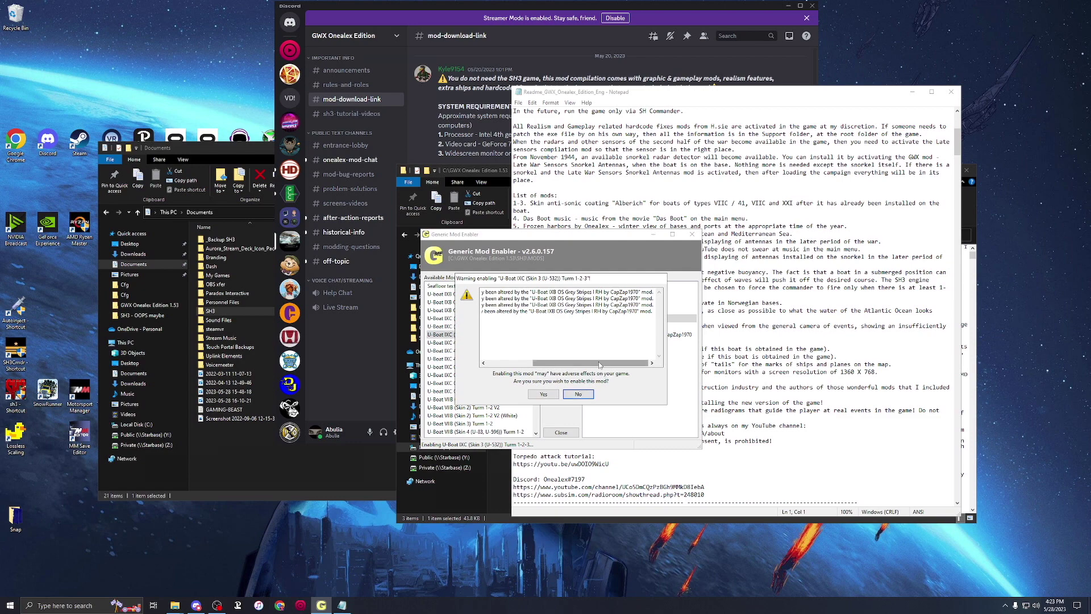
left_click(498, 363)
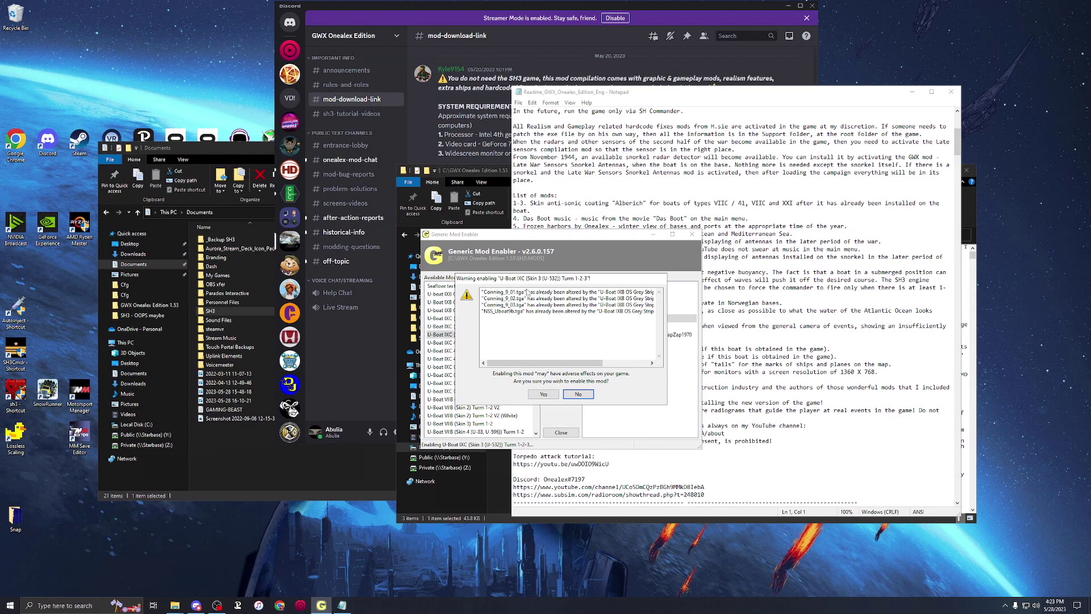
left_click_drag(558, 365, 604, 364)
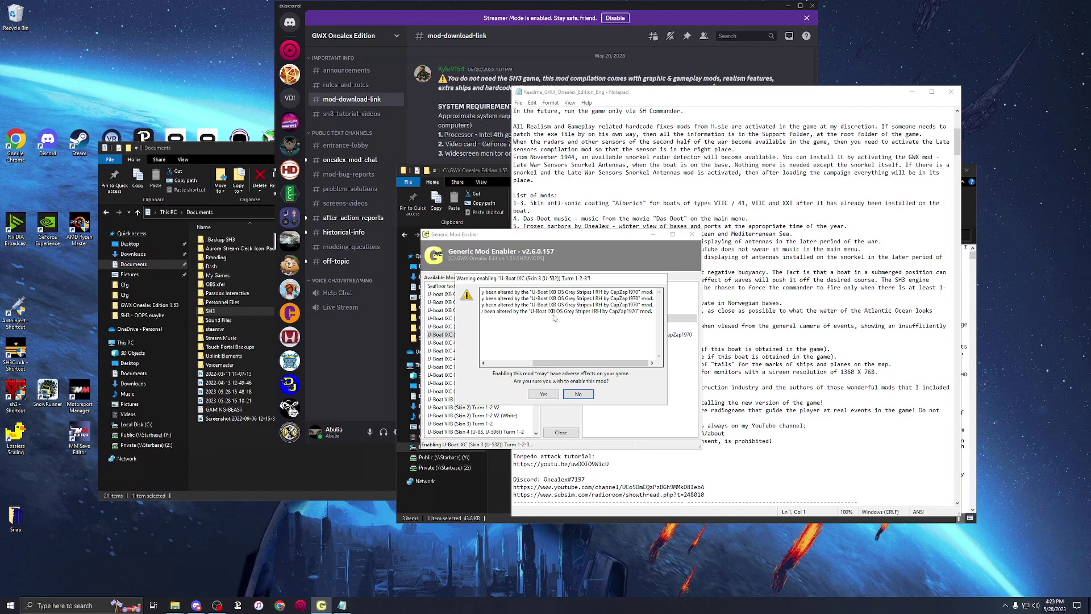
left_click(587, 396)
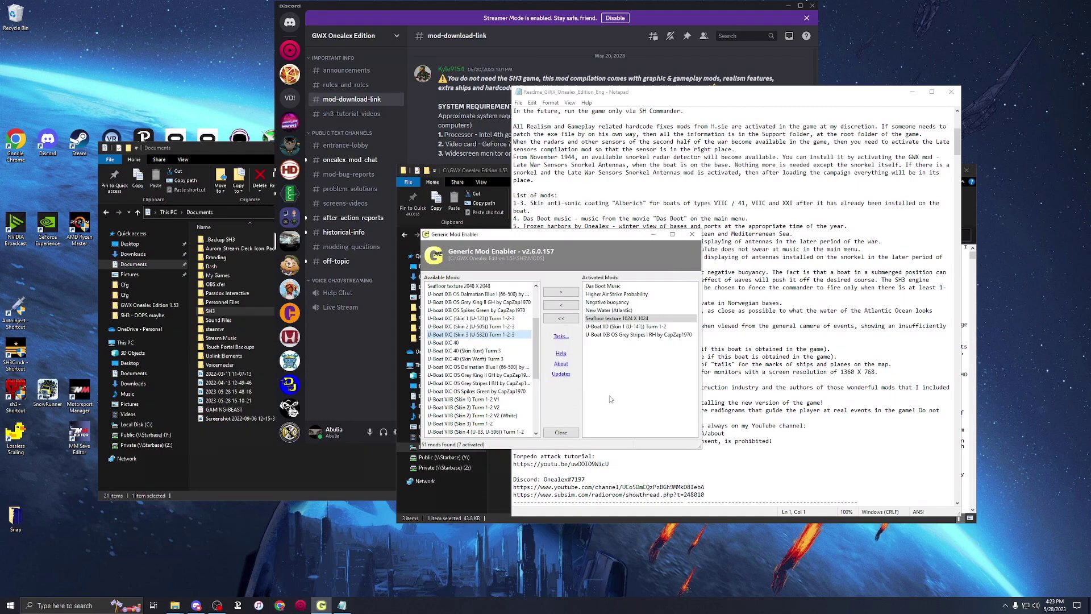
- Deactivate the U-Boat IXB OS Grey Stripes I RH and U-Boat IID (Skin 1 (U-141)) Turm 1-2 mods
left_click(613, 339)
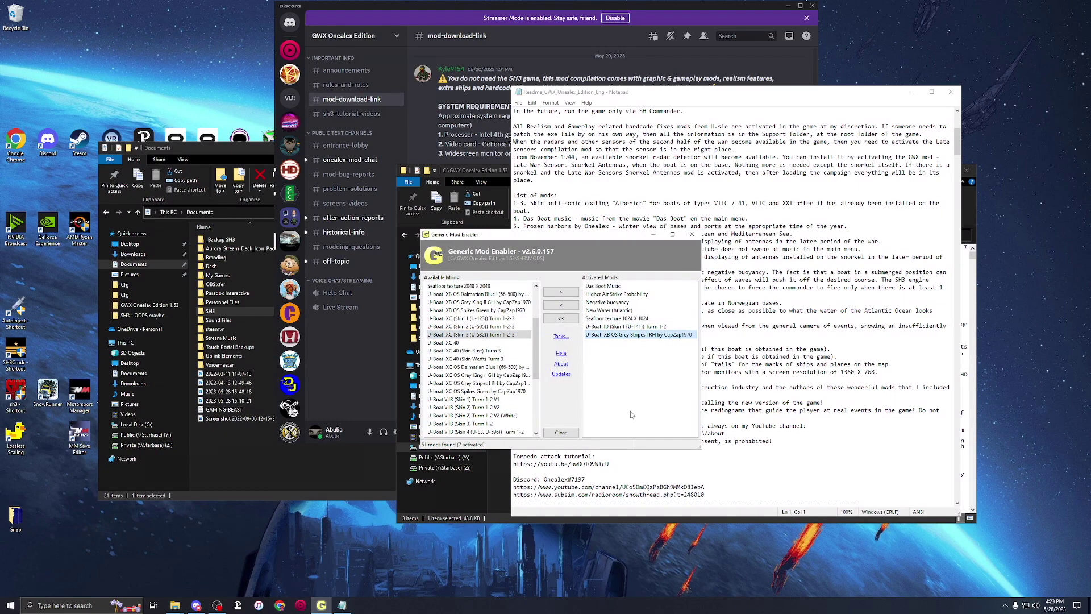
left_click(562, 317)
left_click(600, 327)
left_click(561, 317)
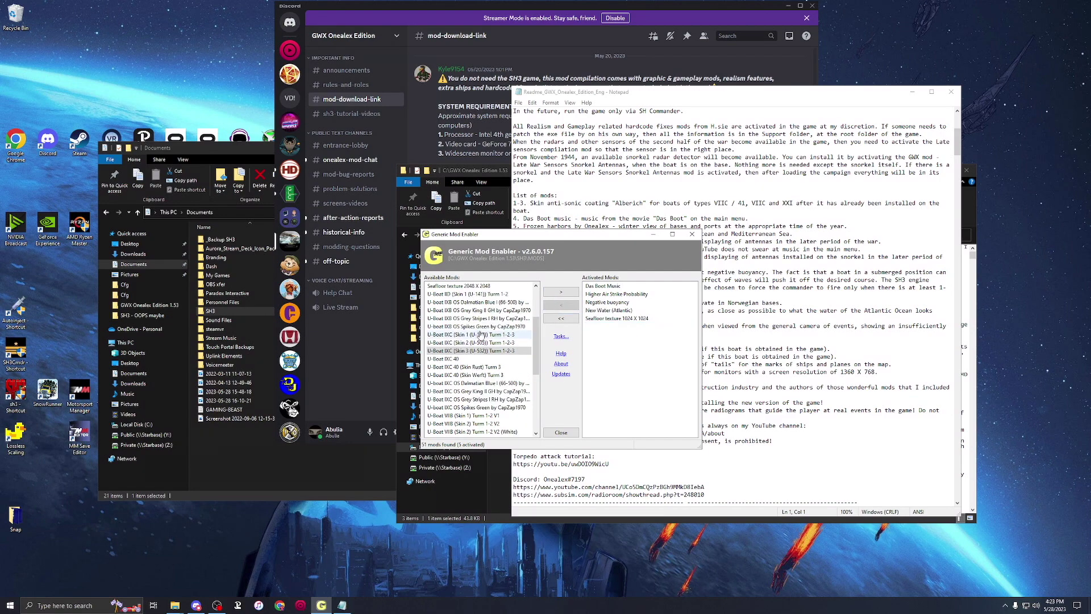
- Activate the U-Boat VIIC (Skin 4 (U-592)) Turm 1-2-3 V2 mod
left_click_drag(537, 344, 543, 402)
left_click(446, 359)
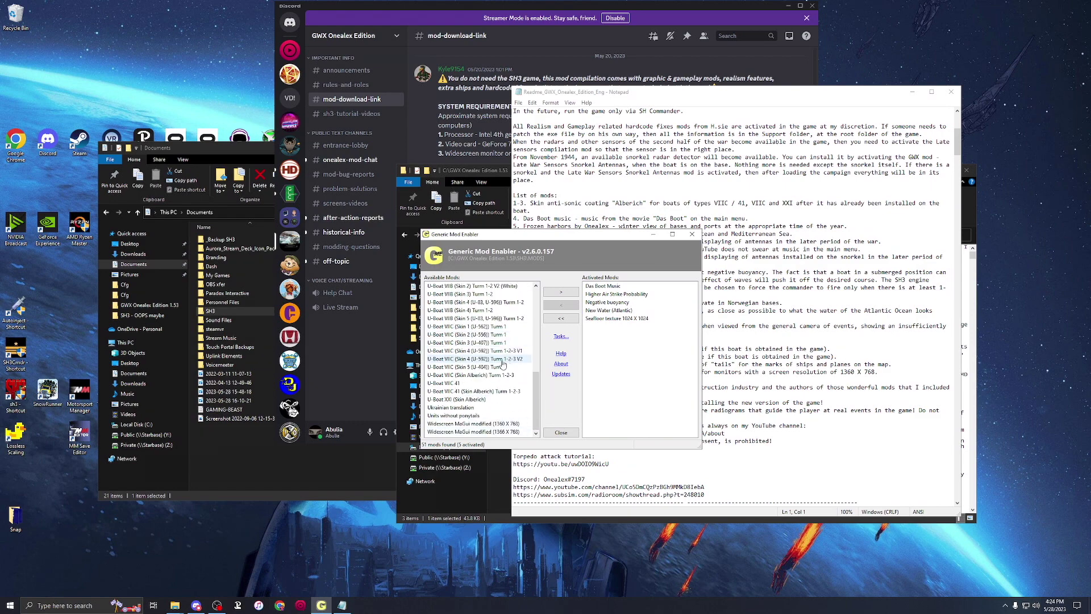
left_click(560, 293)
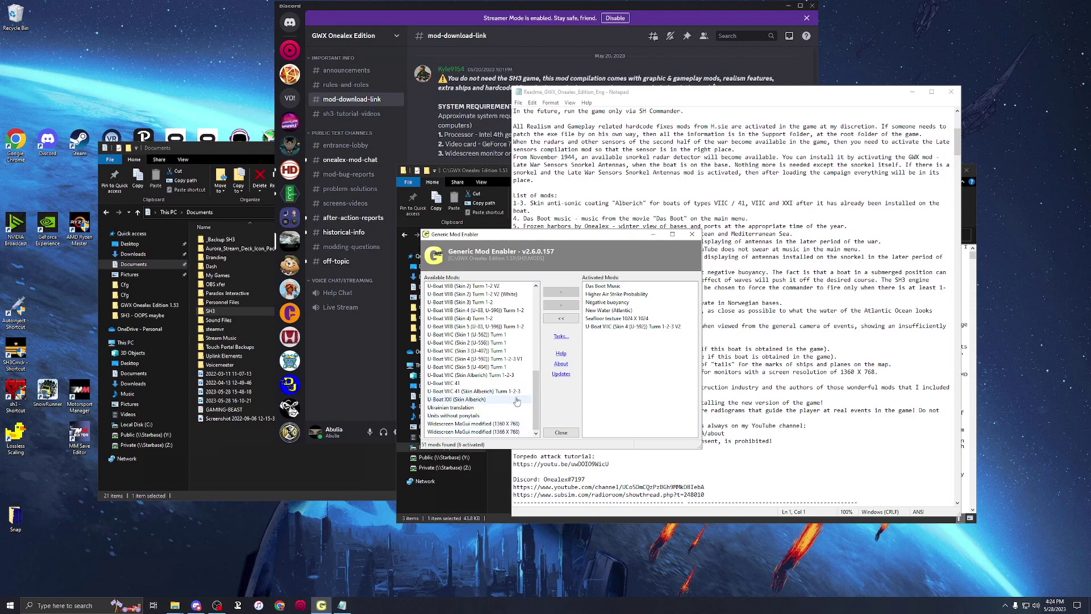
- Review the Ukrainian translation, Units without ponytails, and Widescreen MaGui modified (1360 X 768) mods, comparing them with the readme's mod descriptions
left_click(478, 408)
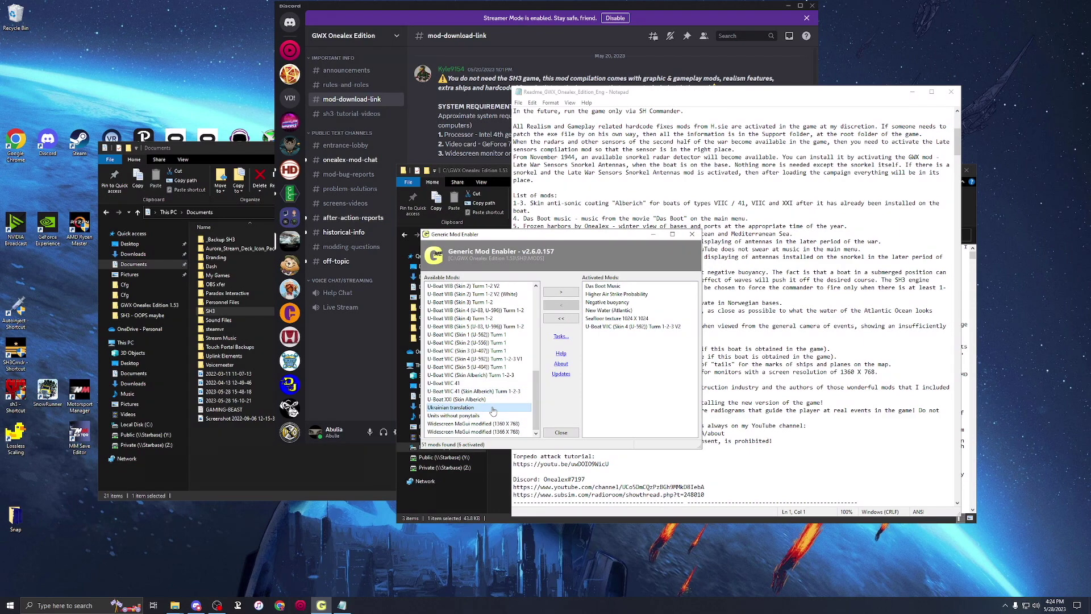
left_click(484, 415)
left_click_drag(583, 245, 393, 225)
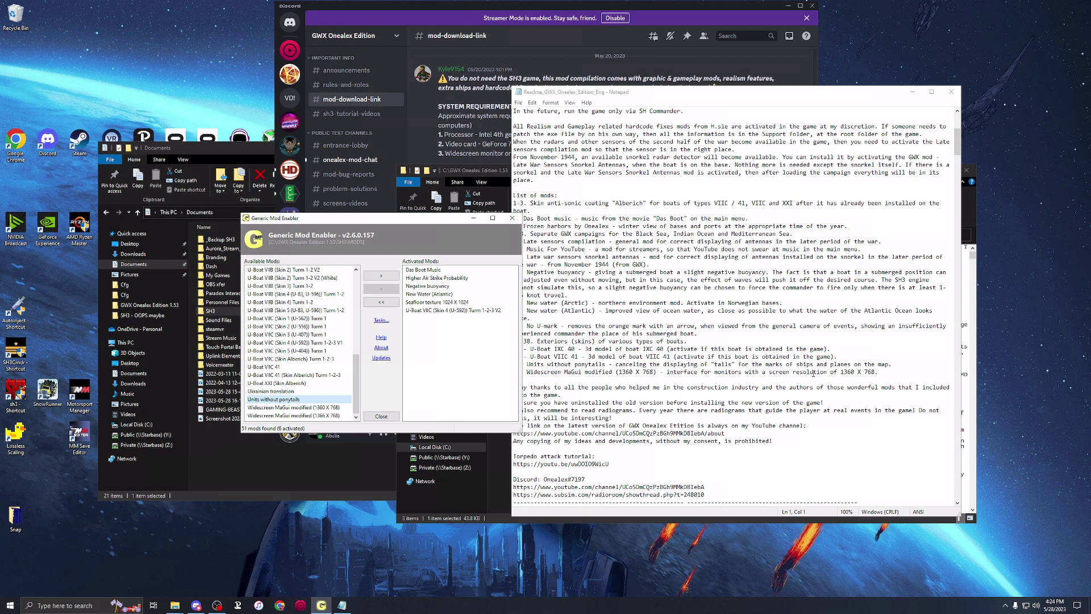
left_click_drag(427, 224, 415, 228)
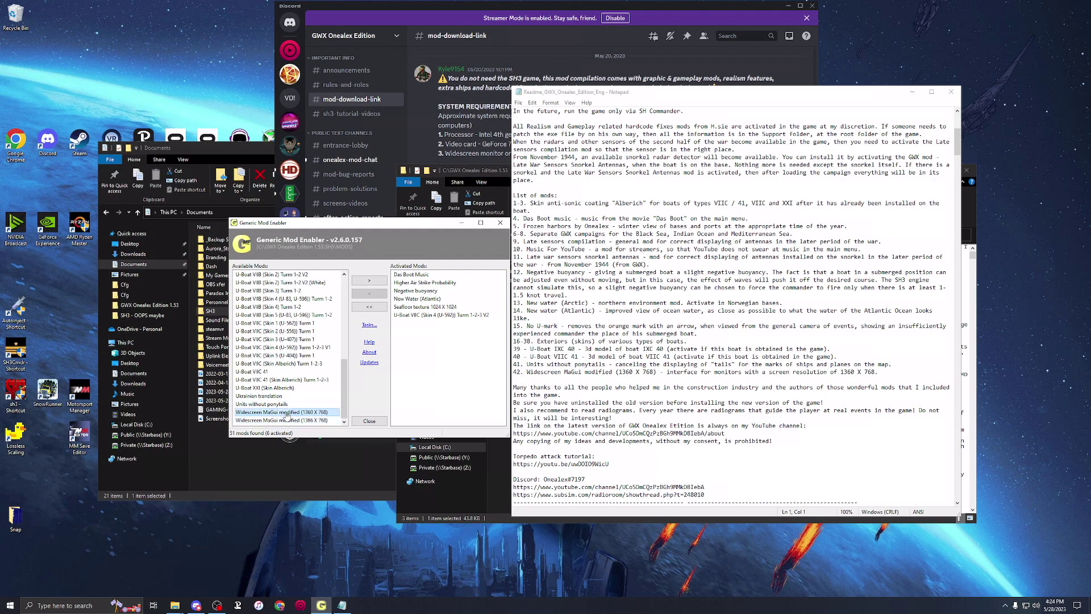
left_click_drag(405, 223, 541, 263)
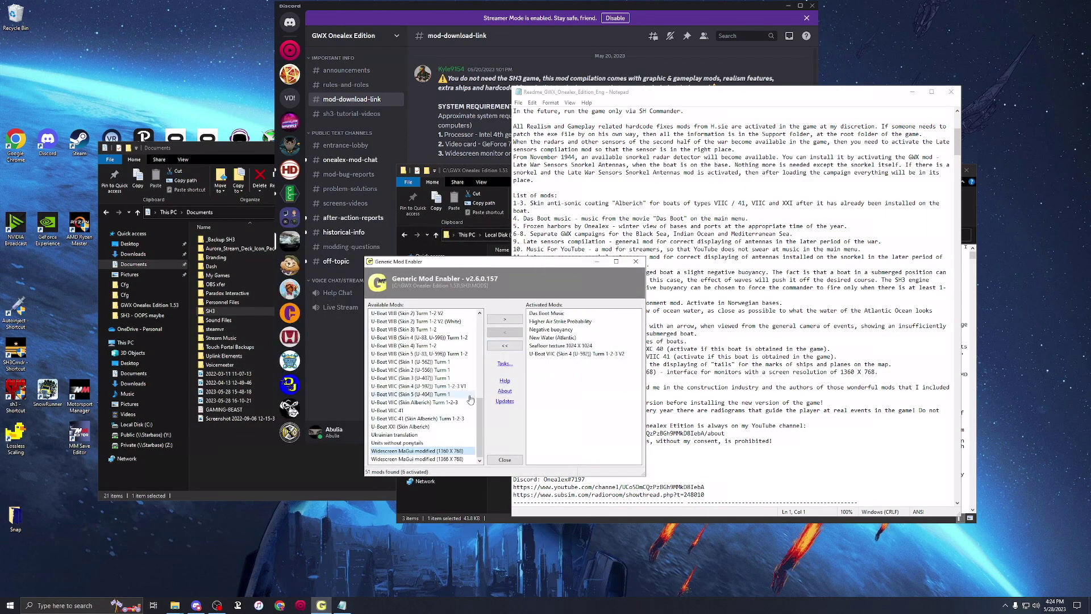
- Activate U-Boat IID (Skin 1 (U-141)) Turm 1-2 again and close Generic Mod Enabler
left_click_drag(480, 427, 480, 345)
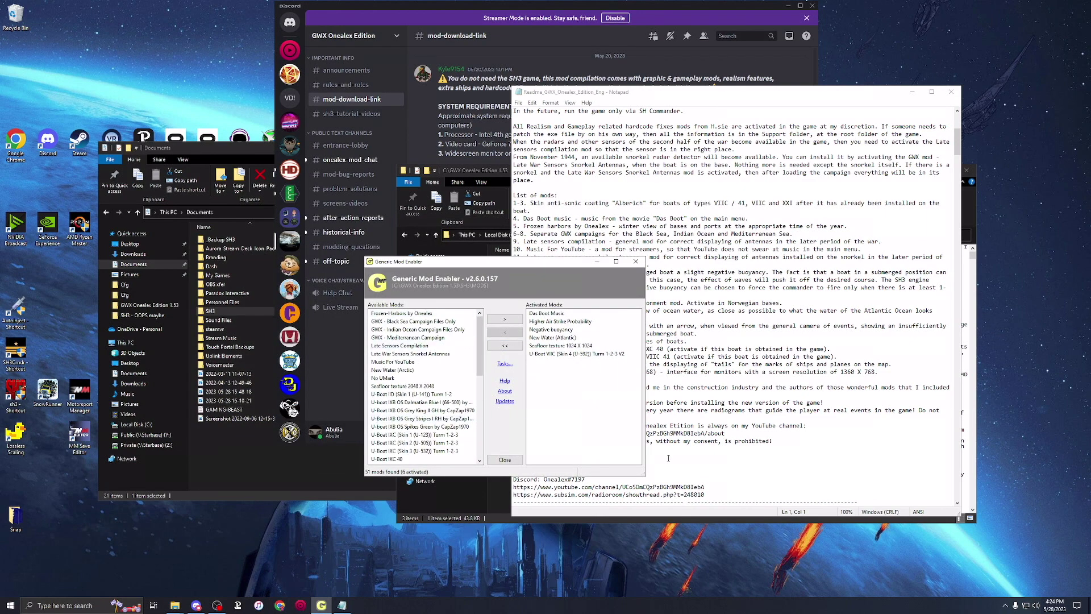
left_click(449, 321)
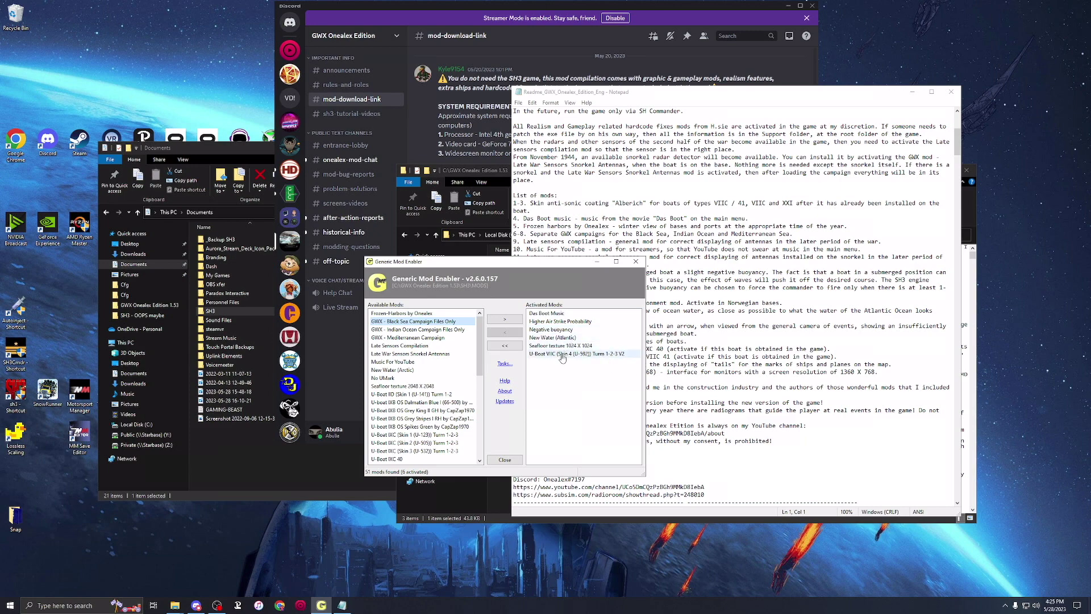
left_click(406, 395)
left_click(502, 322)
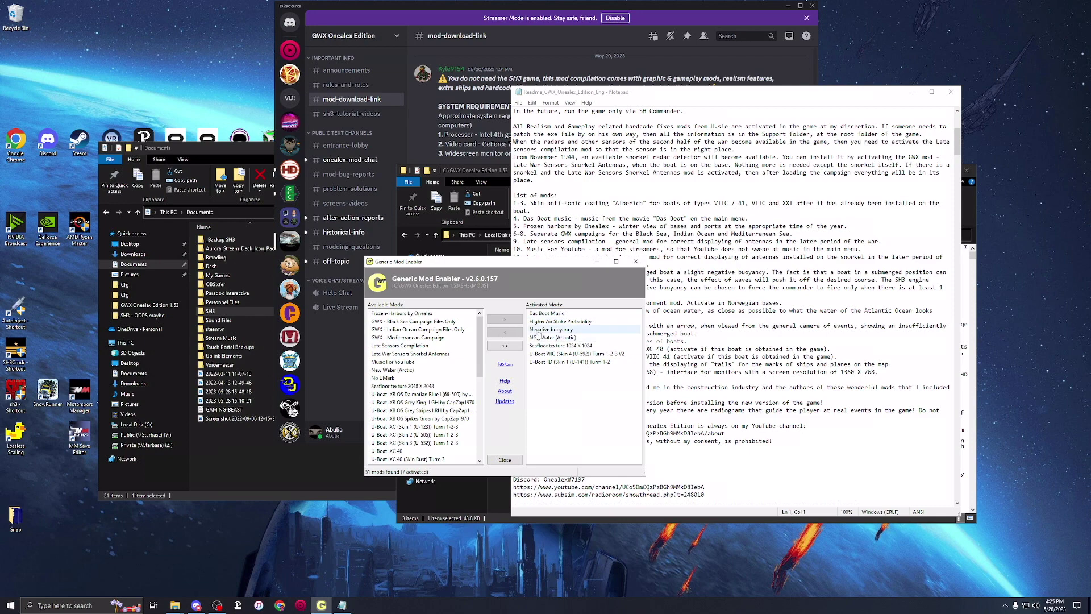
left_click(504, 461)
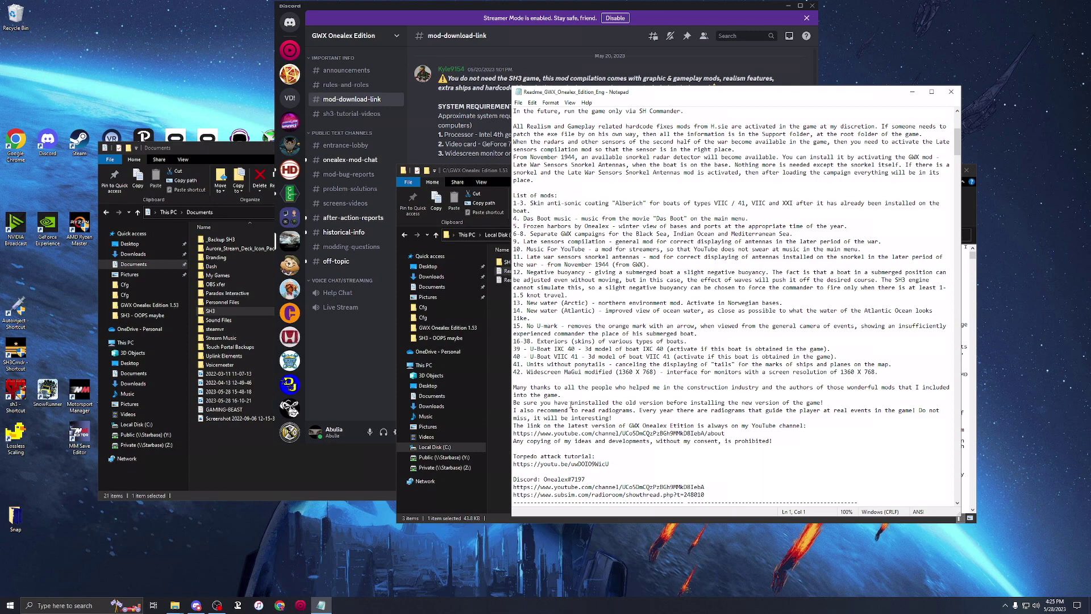
- Switch to Discord to check the installation instructions and close the Readme_GWX_Onealex_Edition_Eng file
left_click(481, 144)
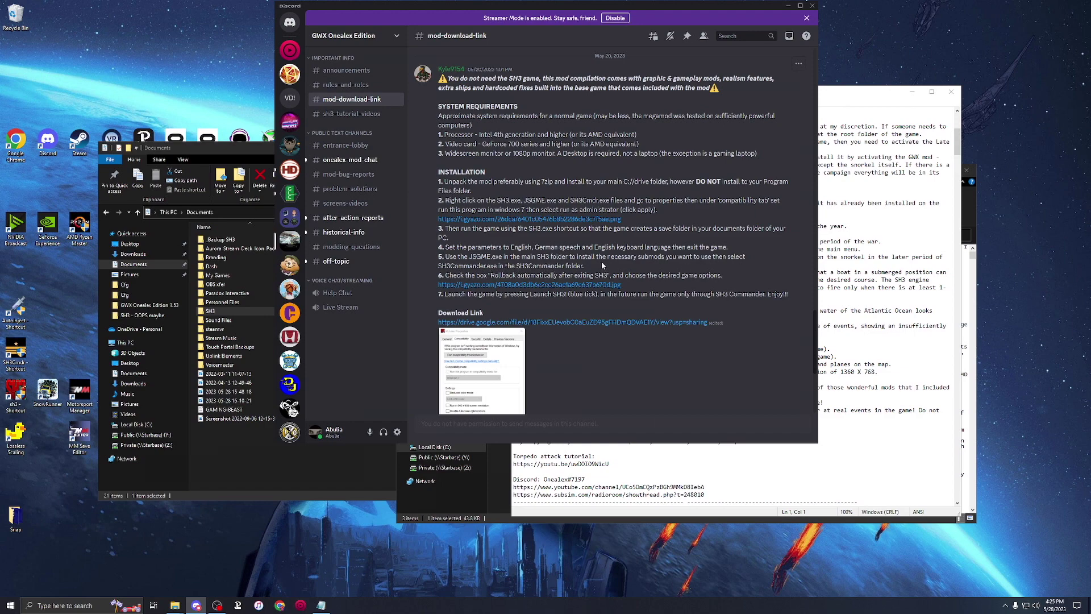
left_click(952, 92)
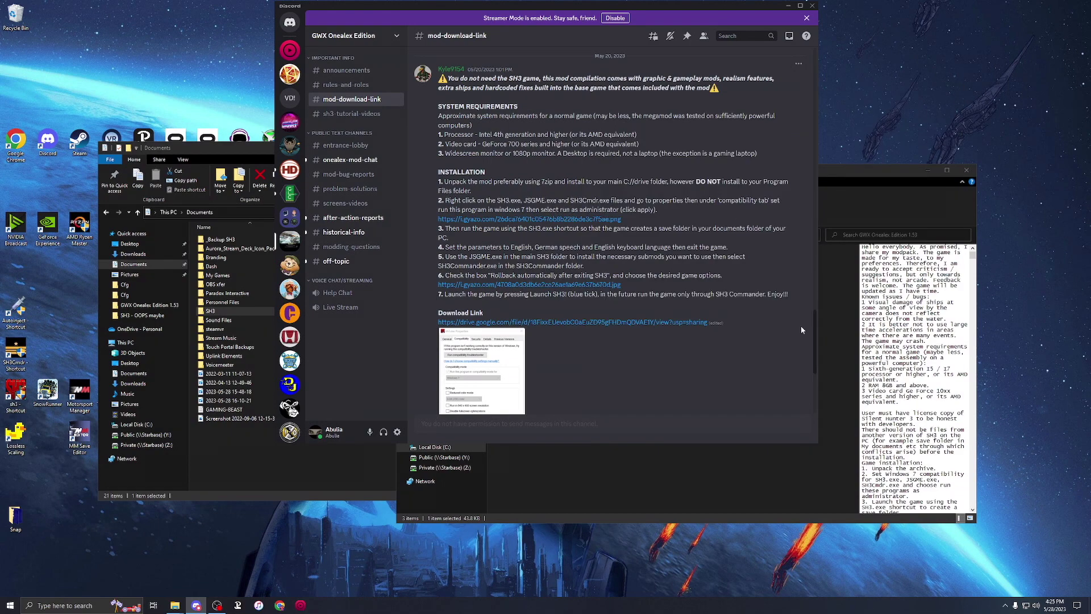
- Switch to File Explorer and open the SH3 Commander Eng folder within the SH3 folder of GWX Onealex Edition 1.53
left_click(714, 493)
left_click(501, 263)
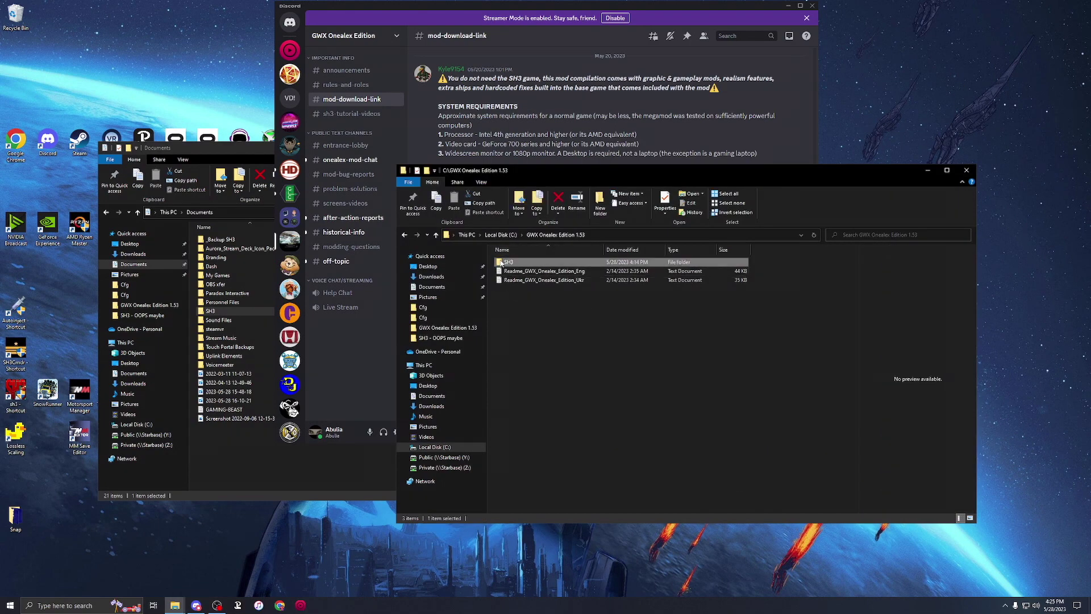
double_click(501, 262)
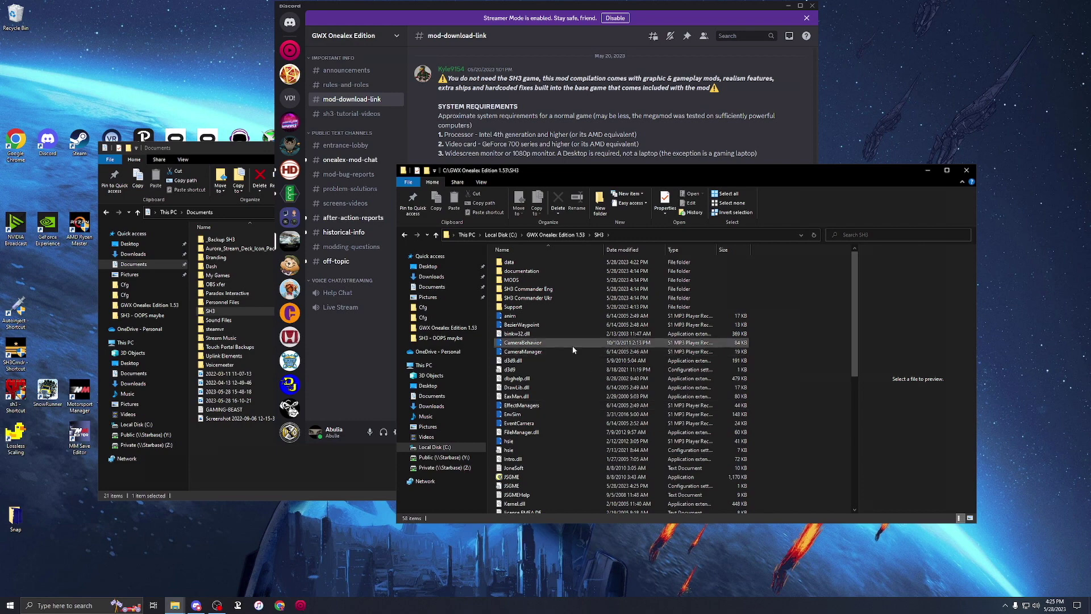
left_click(533, 292)
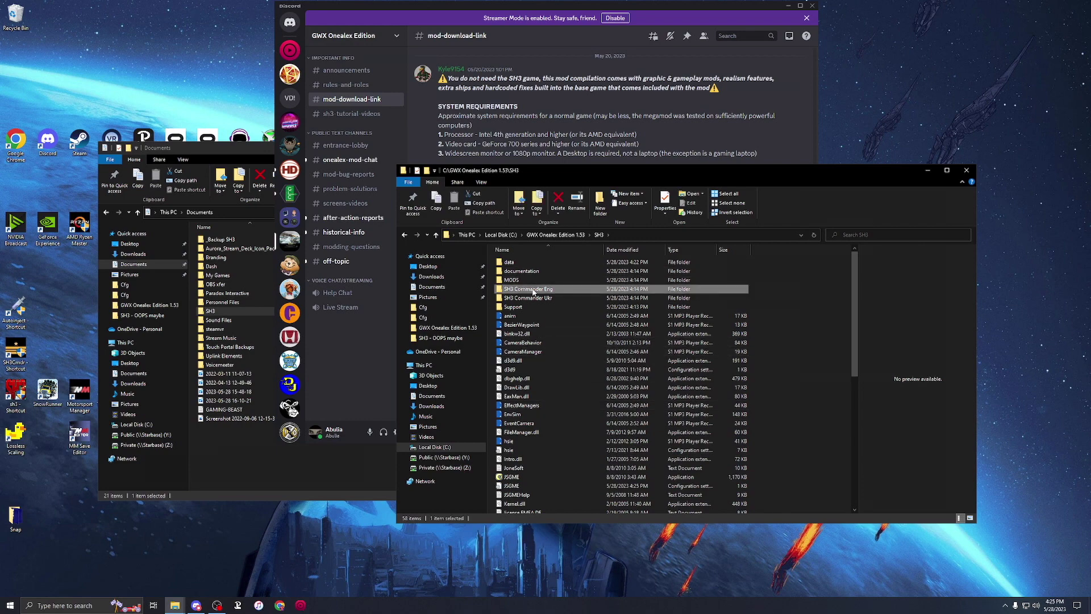
double_click(531, 289)
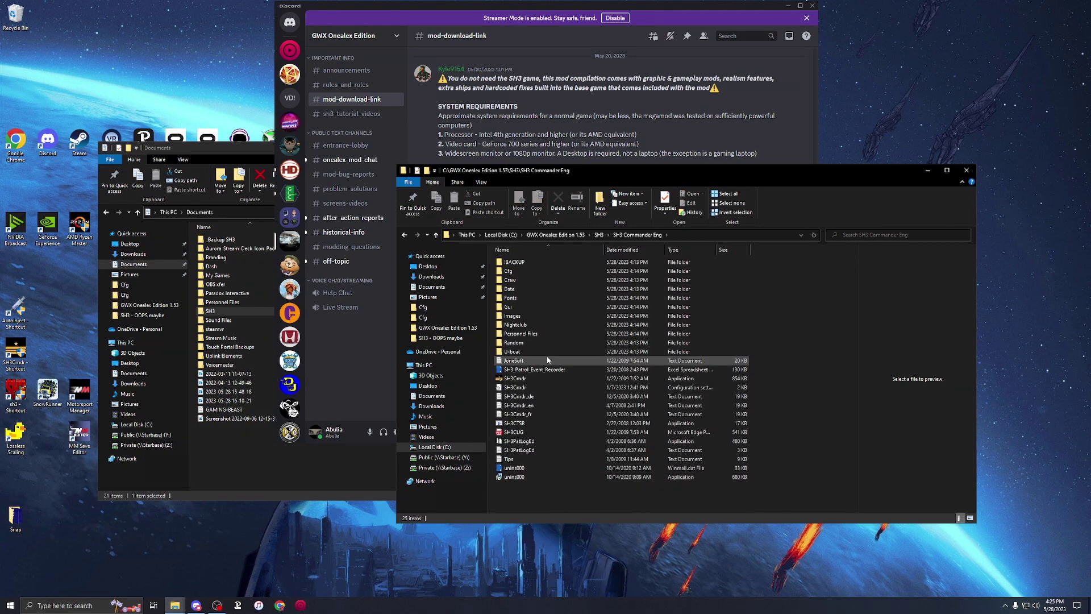
left_click(527, 379)
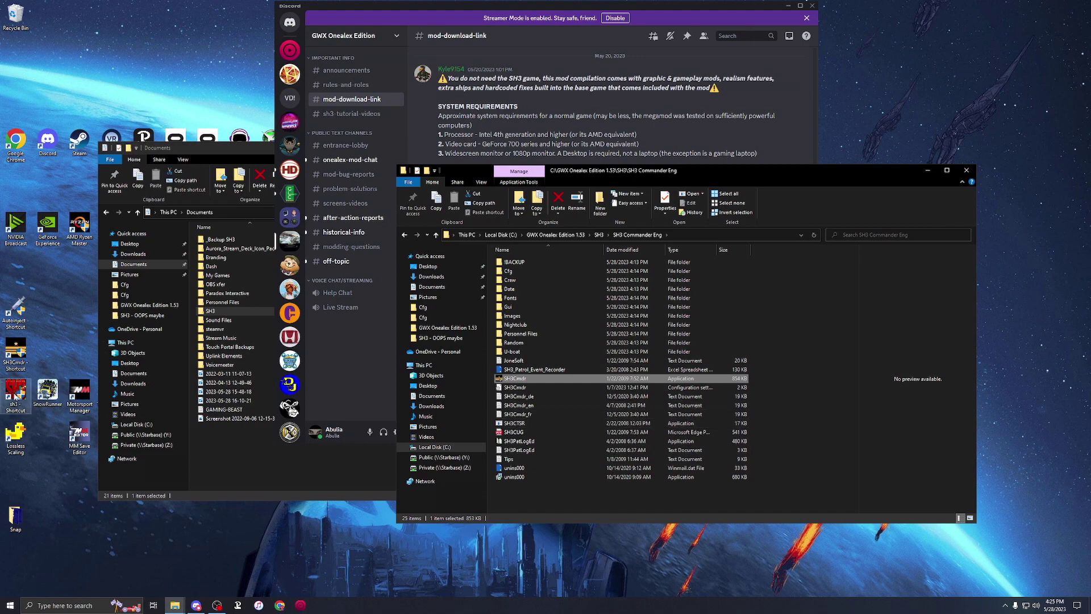
right_click(541, 378)
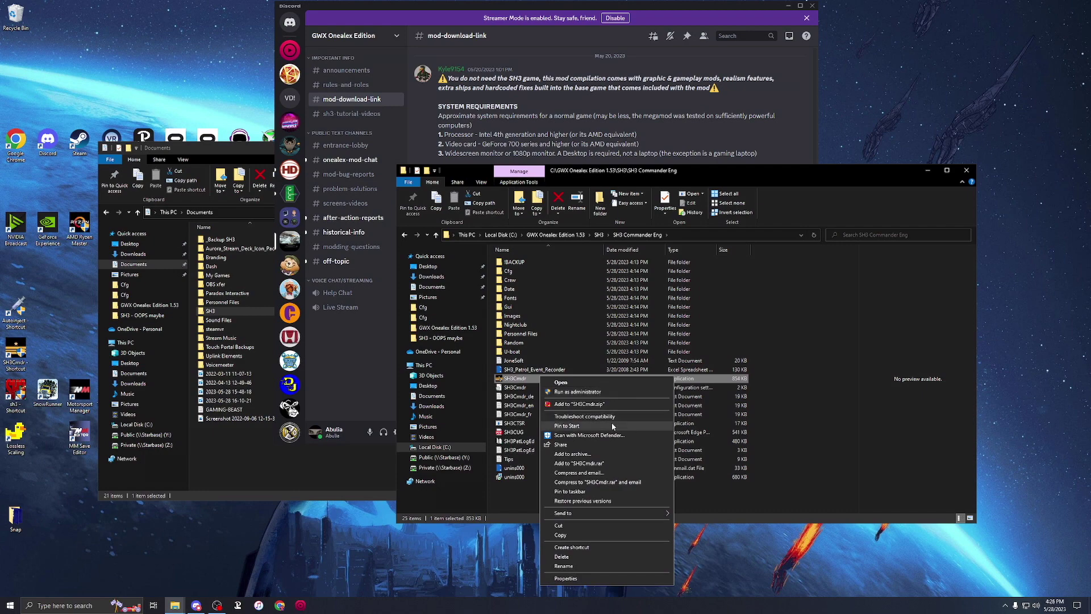
mouse_move(605, 513)
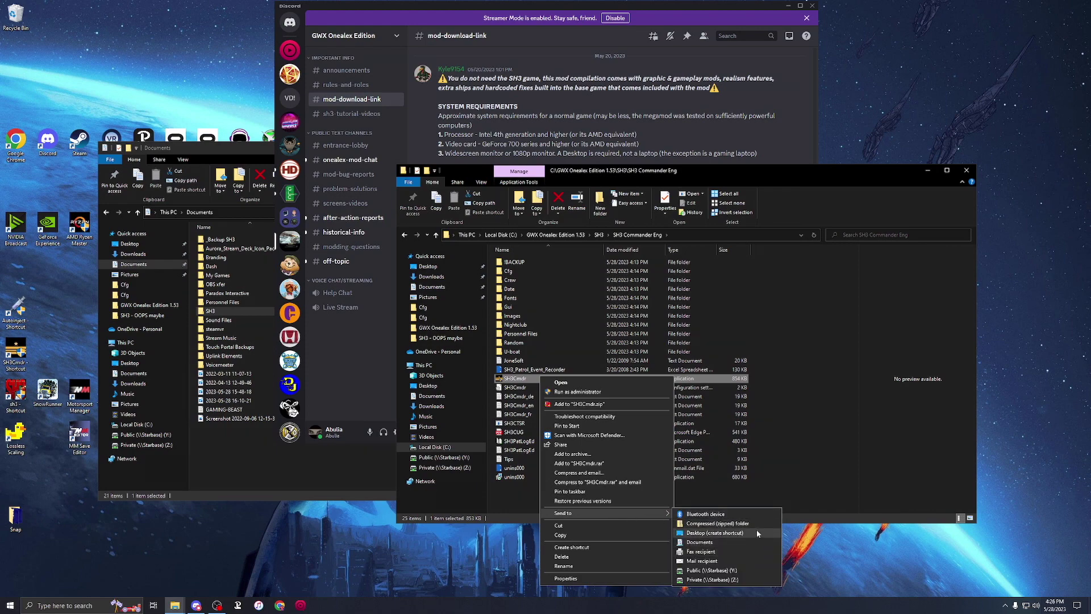
left_click(843, 521)
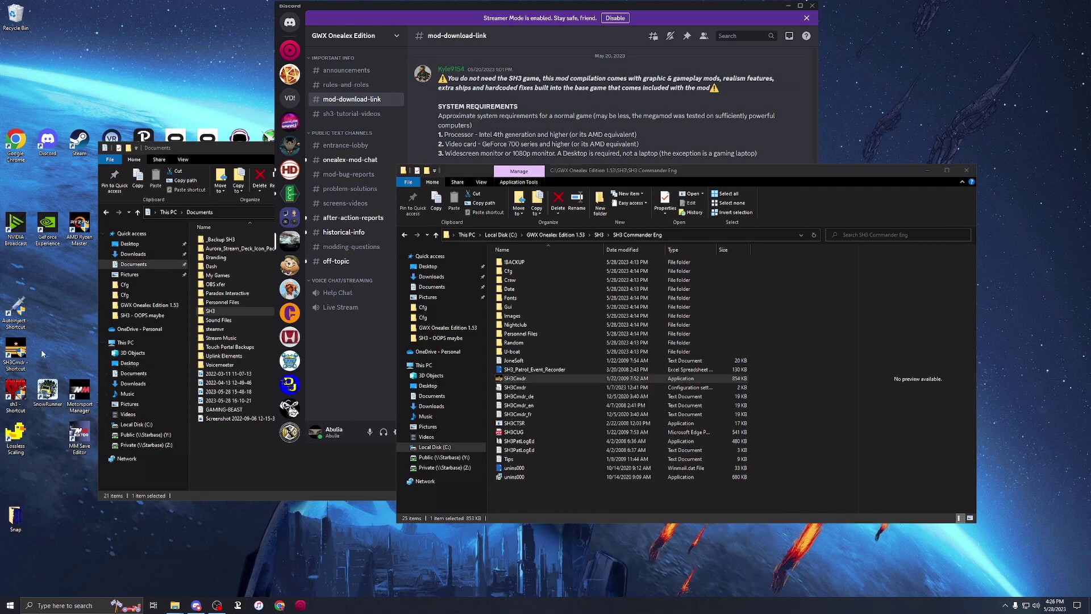
- Delete the old SH3Cmdr desktop shortcut and create a new one from the SH3Cmdr application, placed in the same spot
right_click(25, 351)
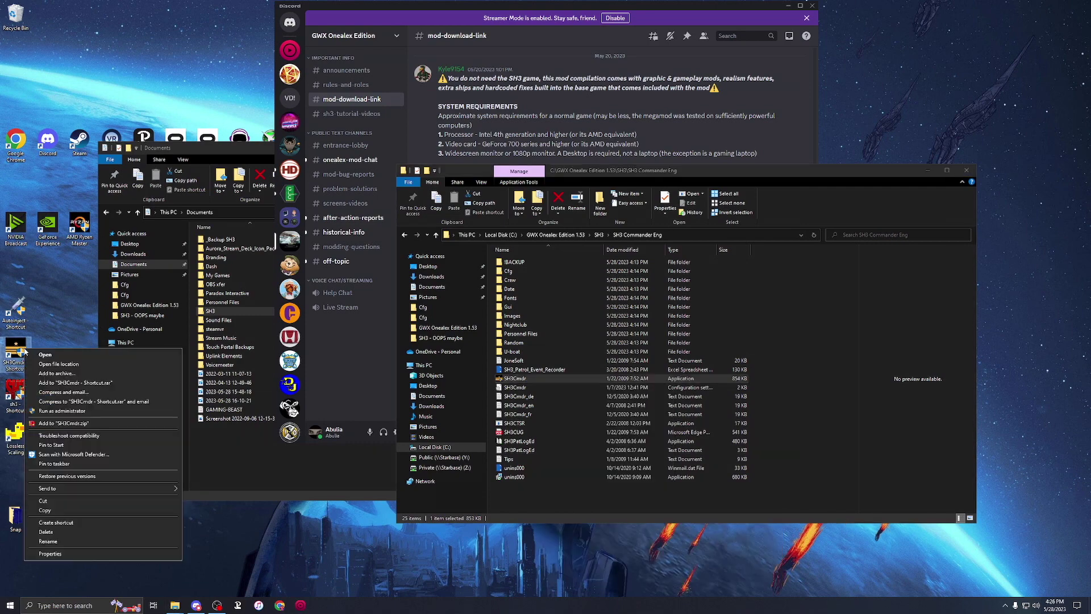
left_click(71, 529)
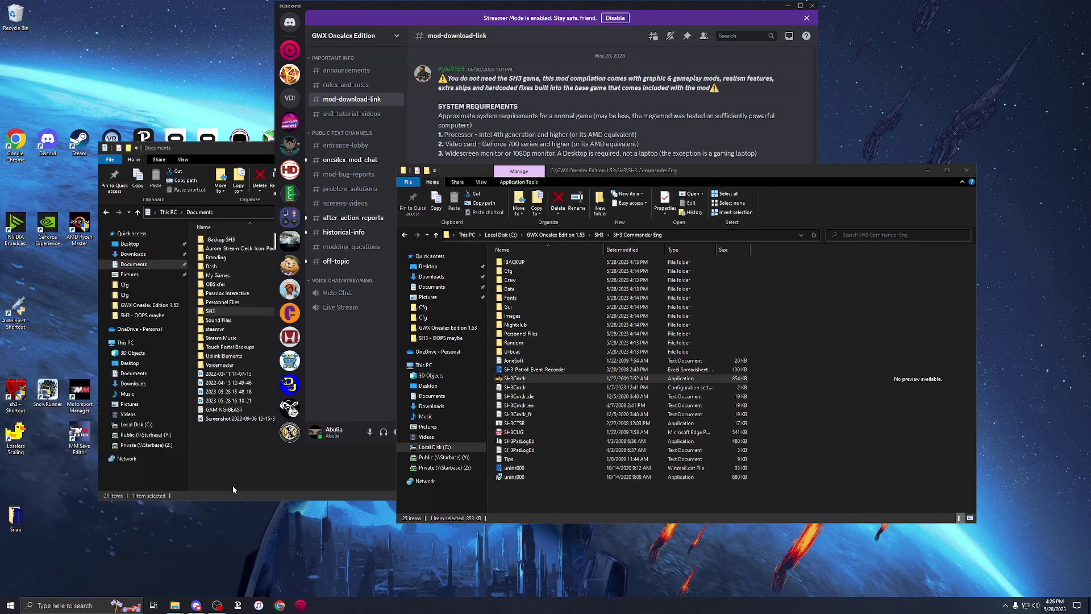
right_click(534, 379)
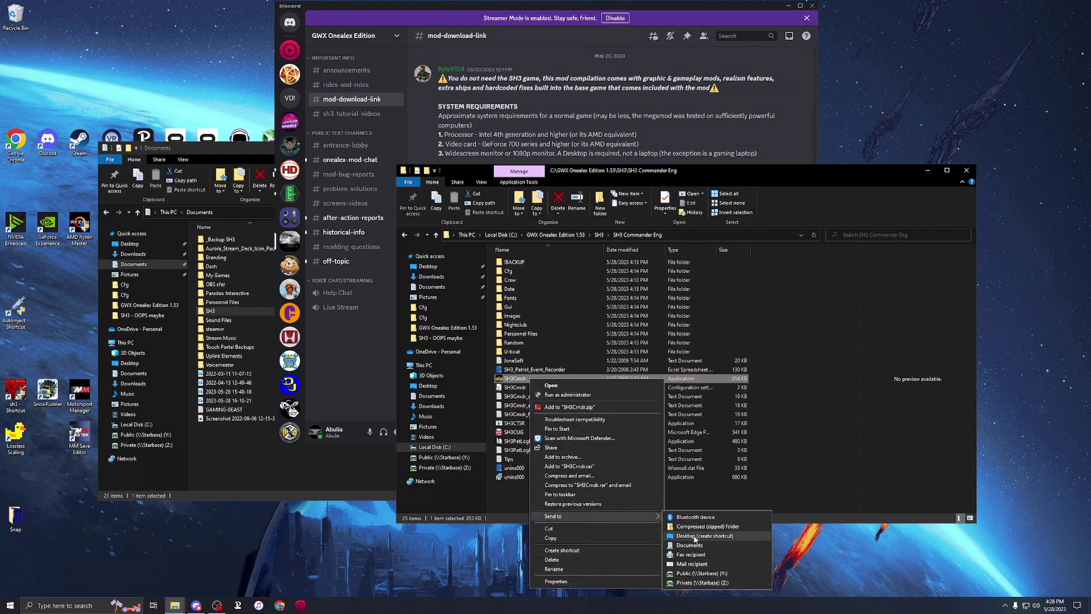
left_click(695, 539)
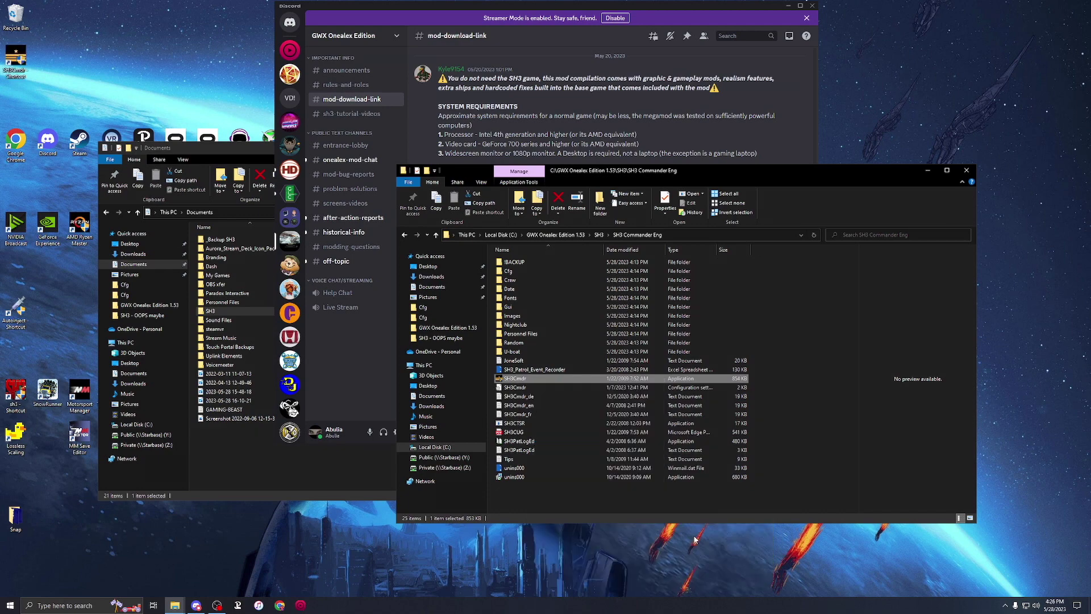
left_click_drag(17, 59, 20, 354)
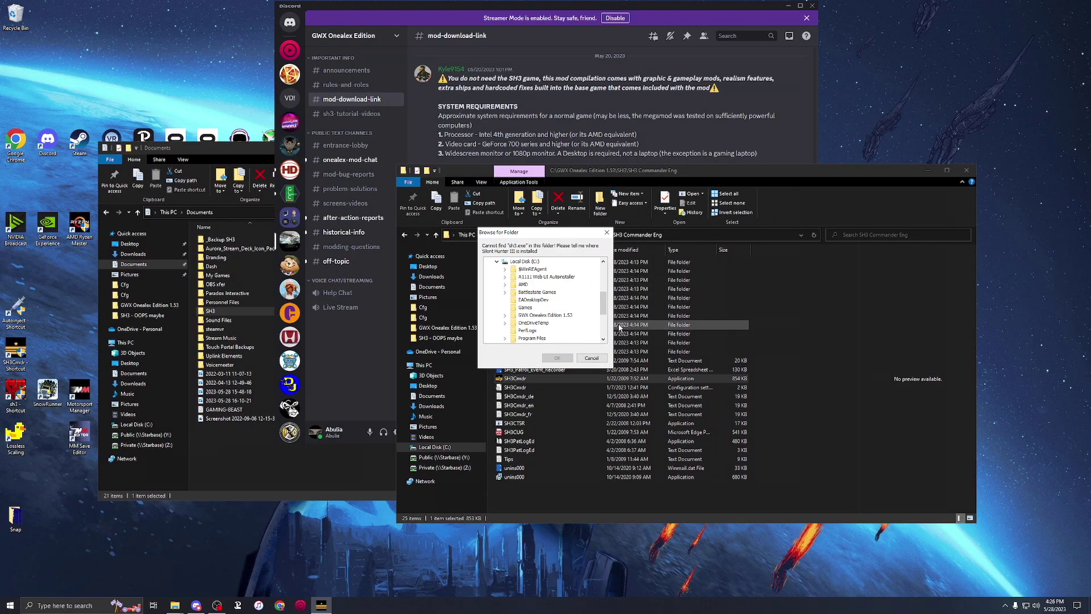
- Set the Silent Hunter III install location for SH3 Commander to the SH3 folder inside GWX Onealex Edition 1.53 on Local Disk (C:)
left_click(518, 262)
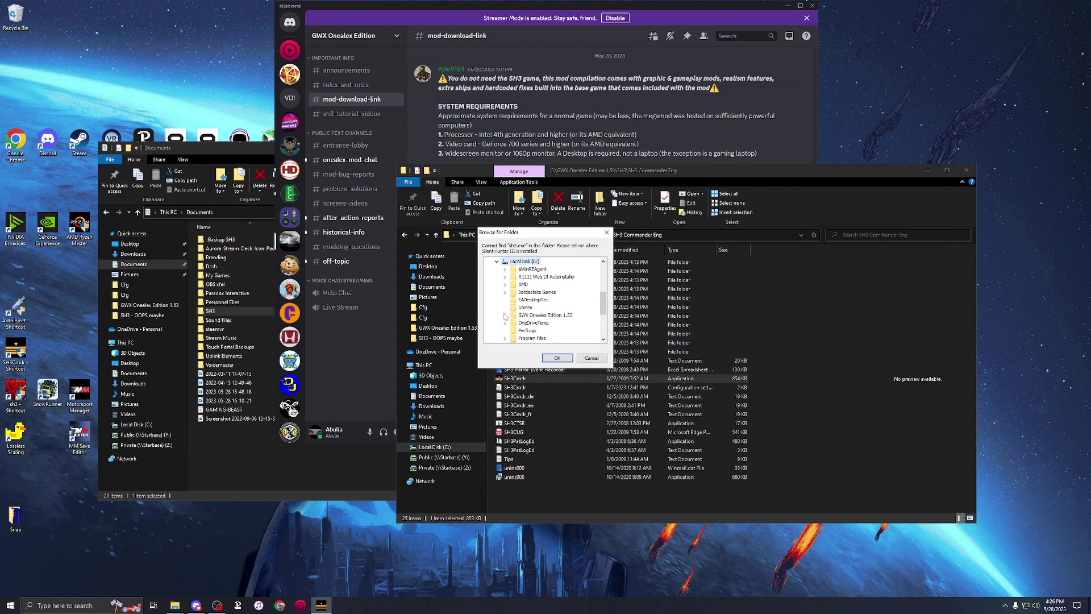
left_click(527, 316)
left_click(505, 315)
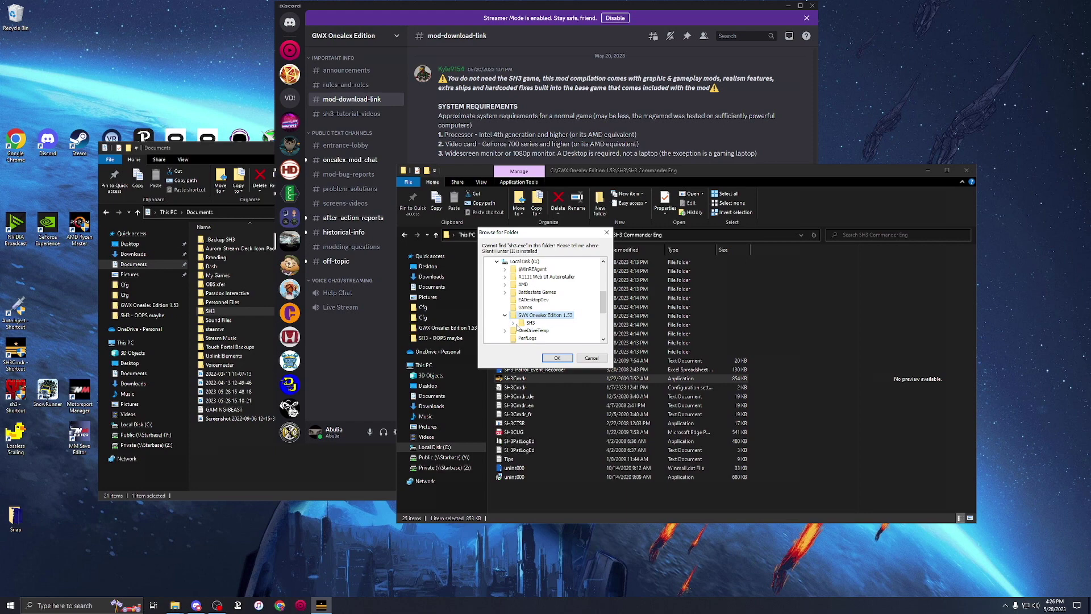
left_click(513, 323)
left_click(530, 292)
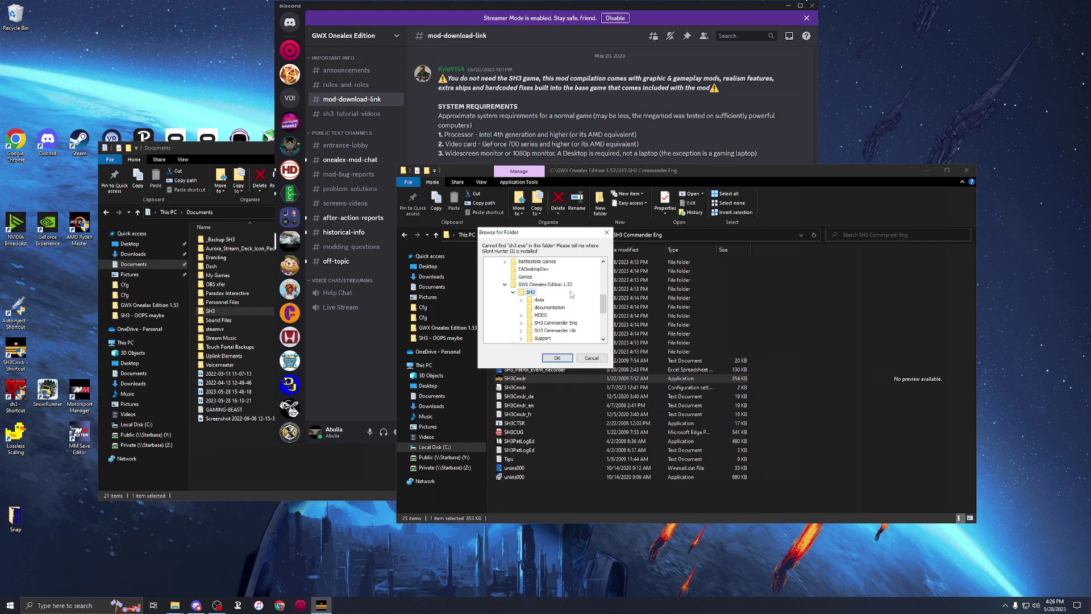
left_click(557, 358)
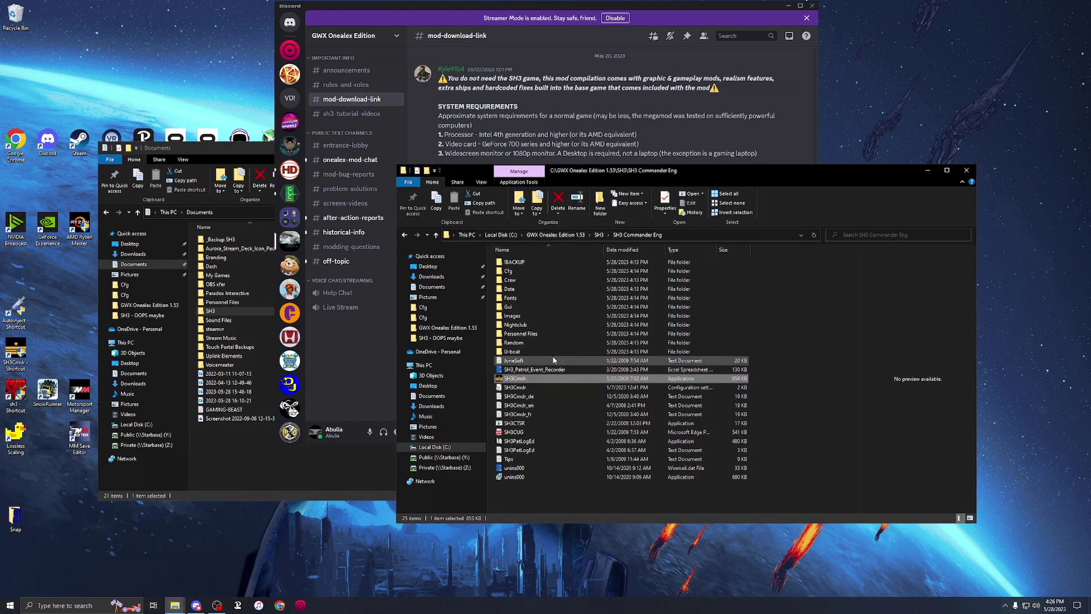
- Enable skipping the intro movies in the SH3 options, look through the option pages up to Personnel Files, and apply the settings
left_click_drag(1056, 185, 518, 254)
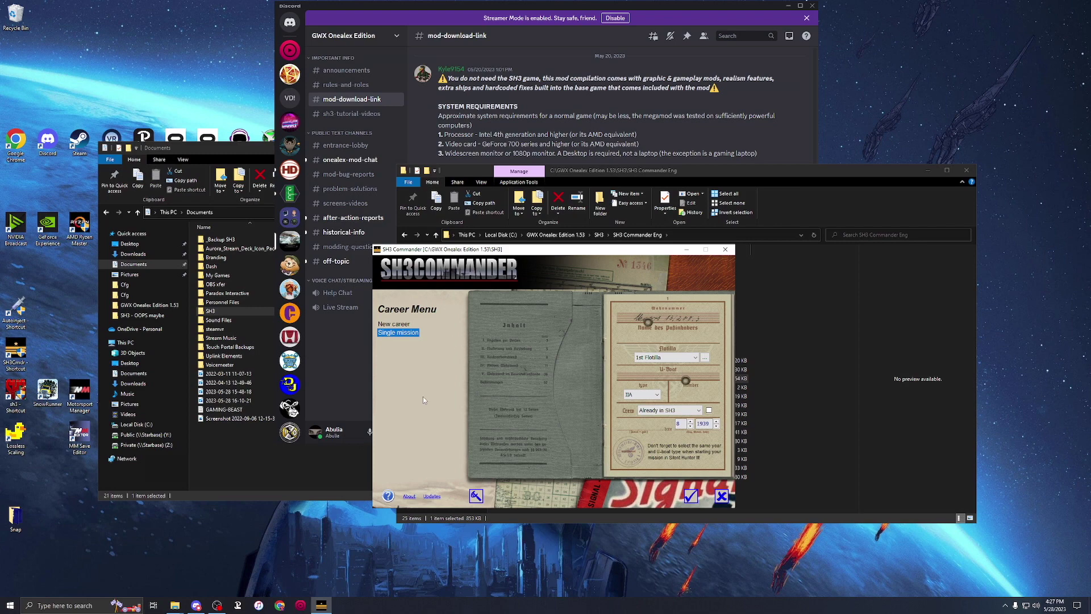
left_click(476, 496)
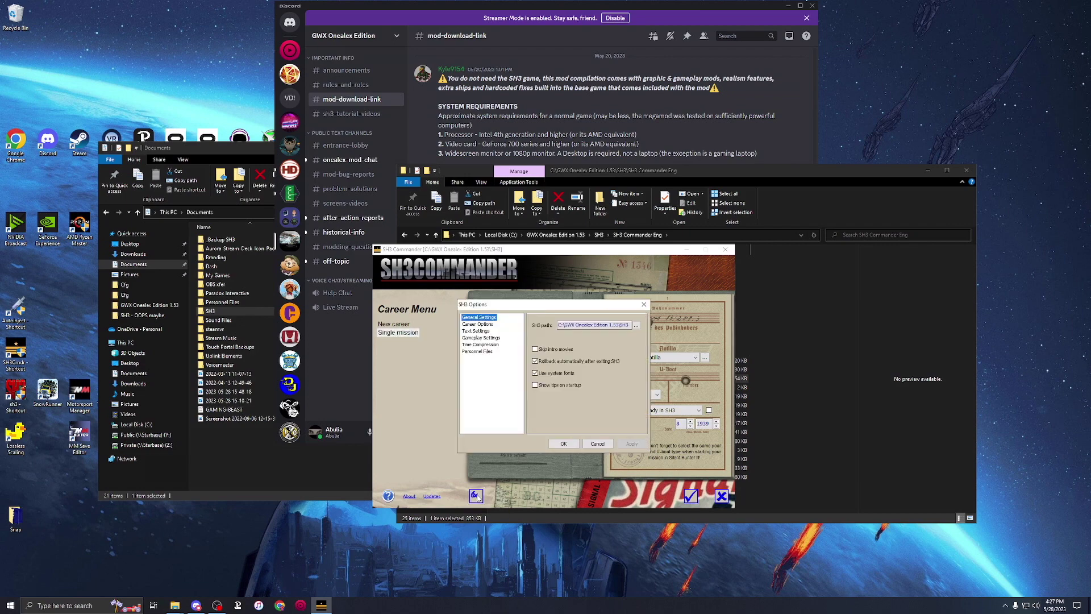
left_click(536, 349)
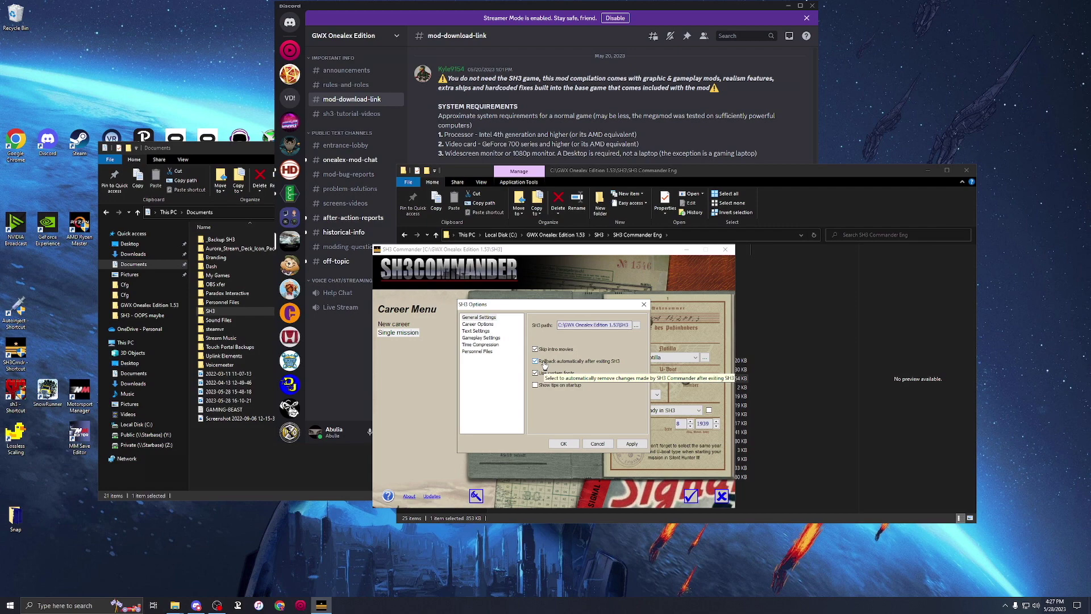
key("Down")
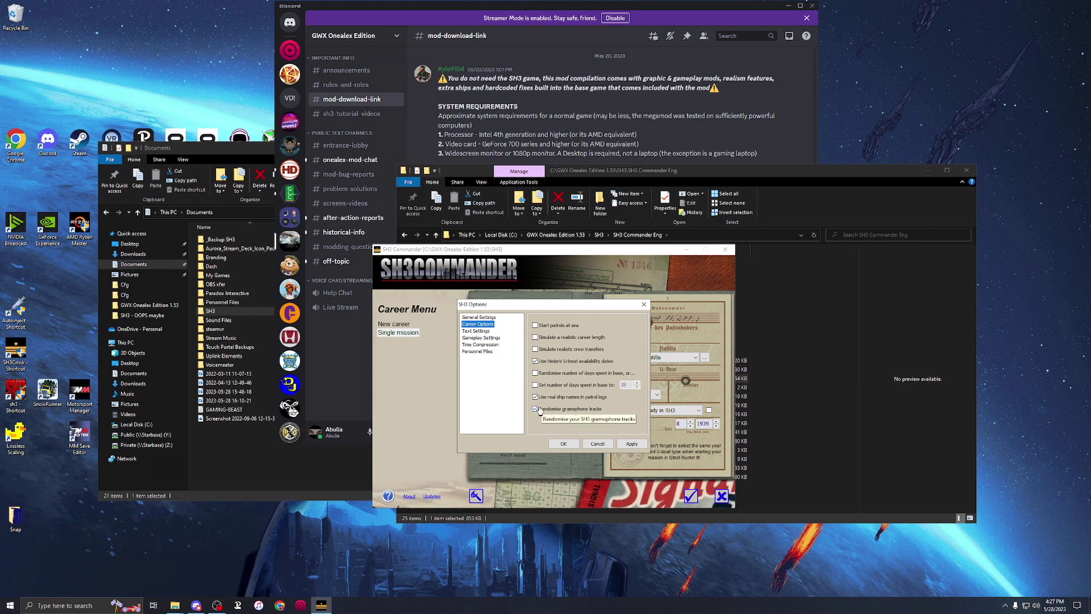
left_click(474, 331)
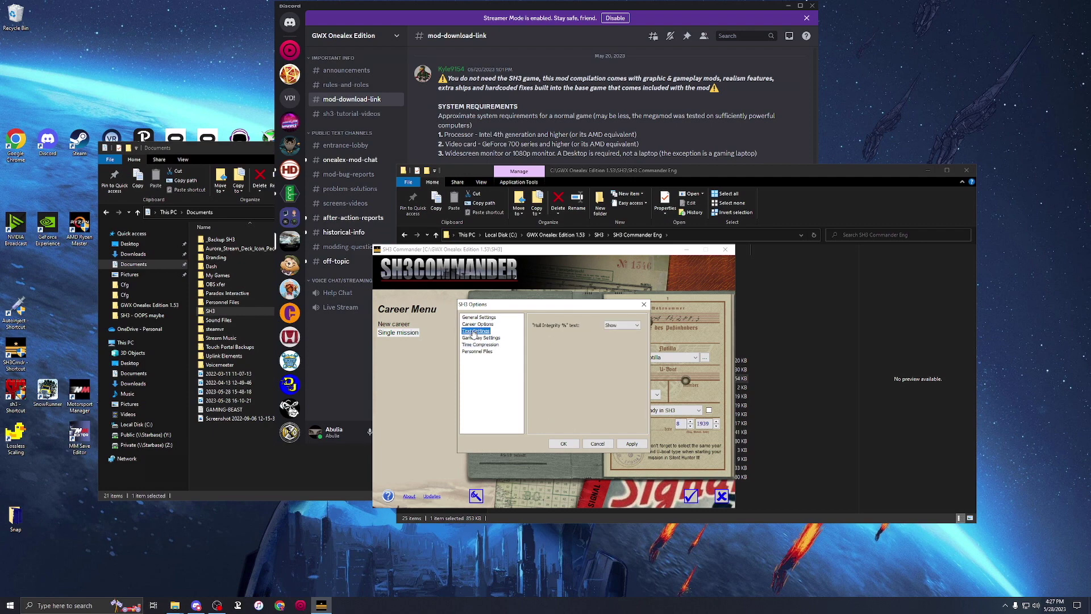
left_click(479, 338)
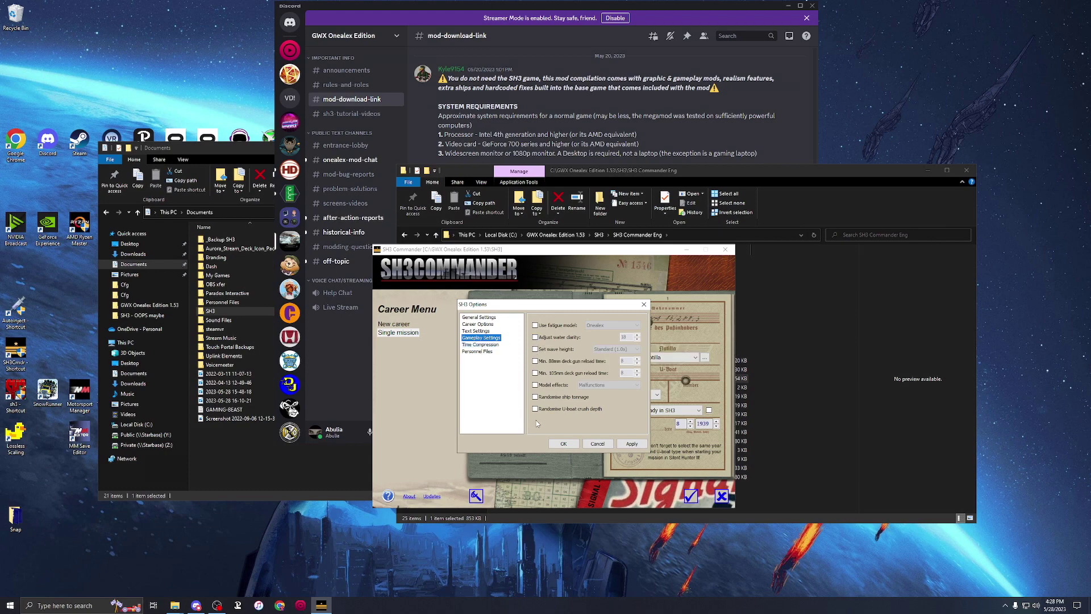
left_click(481, 345)
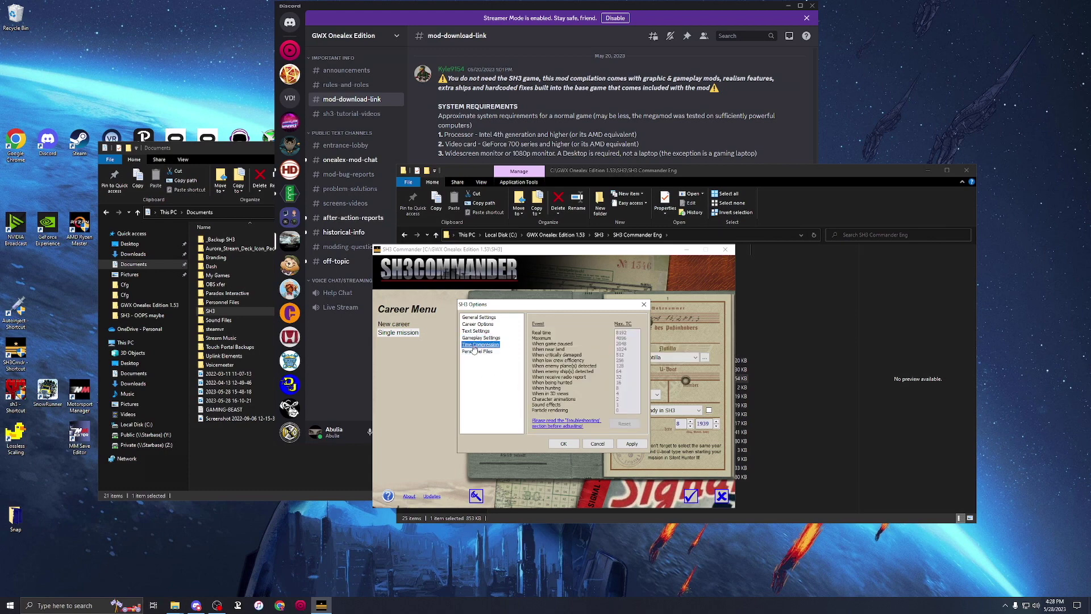
left_click(477, 351)
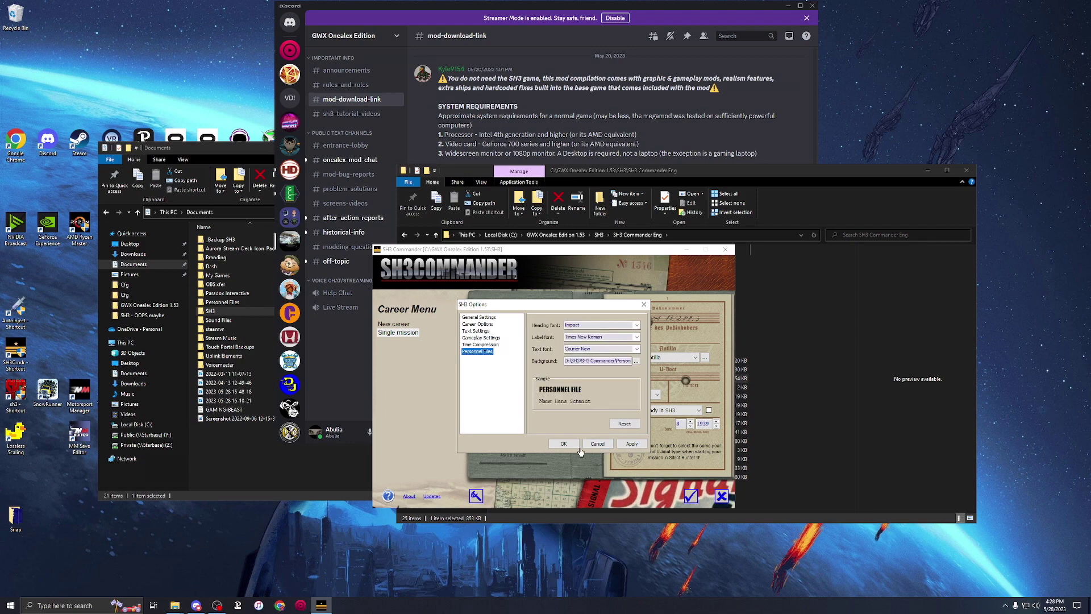
left_click(631, 445)
left_click(564, 443)
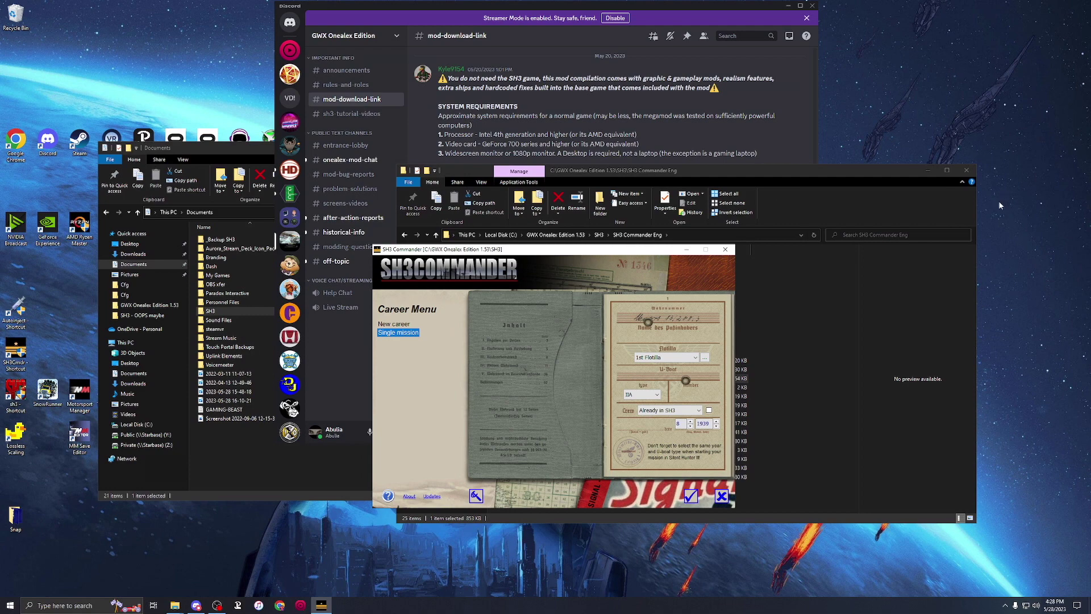
- Move the File Explorer and SH3 Commander windows apart and examine the flotilla and U-boat type choices for a single mission
left_click_drag(851, 174, 920, 193)
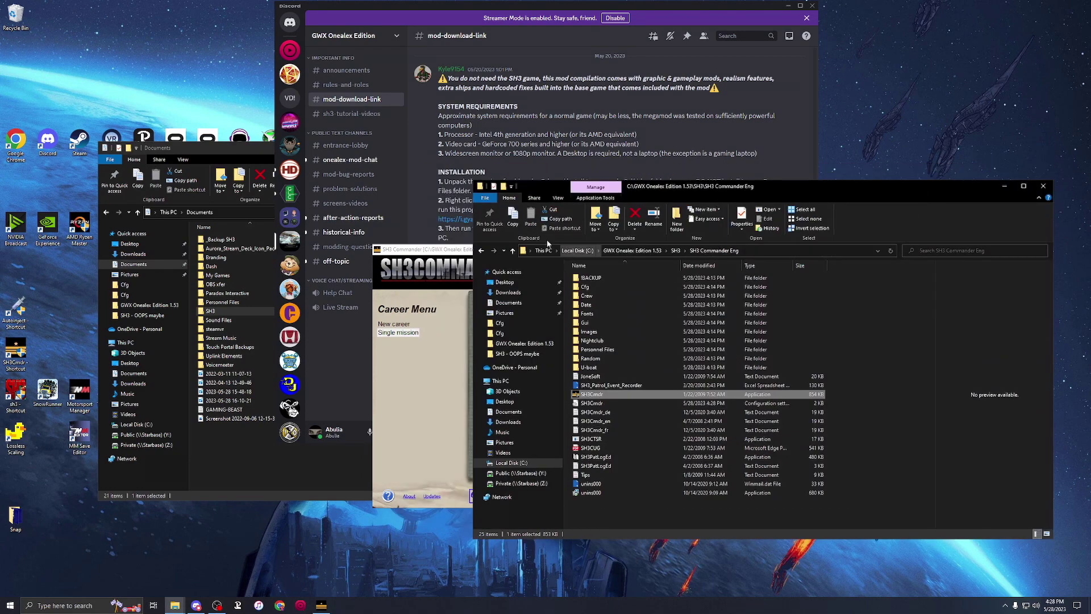
left_click(452, 254)
left_click_drag(524, 250, 442, 267)
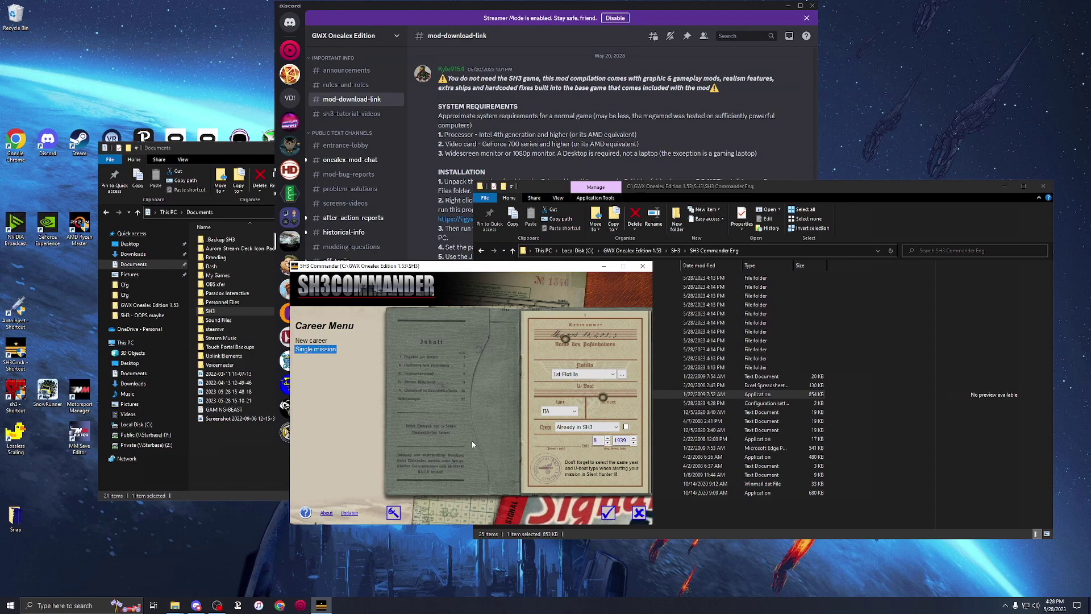
left_click(597, 375)
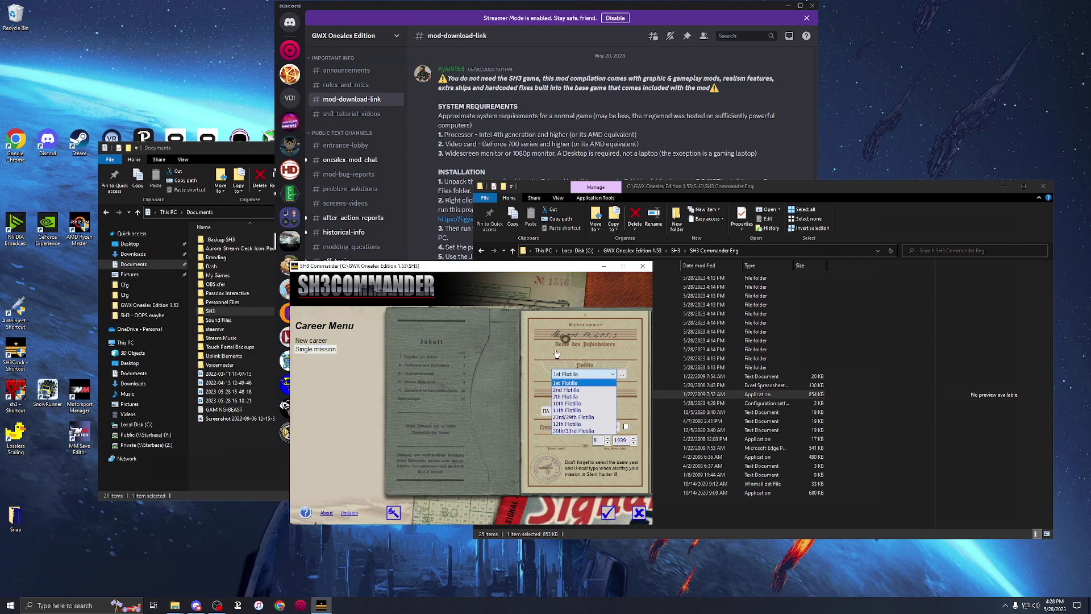
left_click(528, 359)
left_click(573, 411)
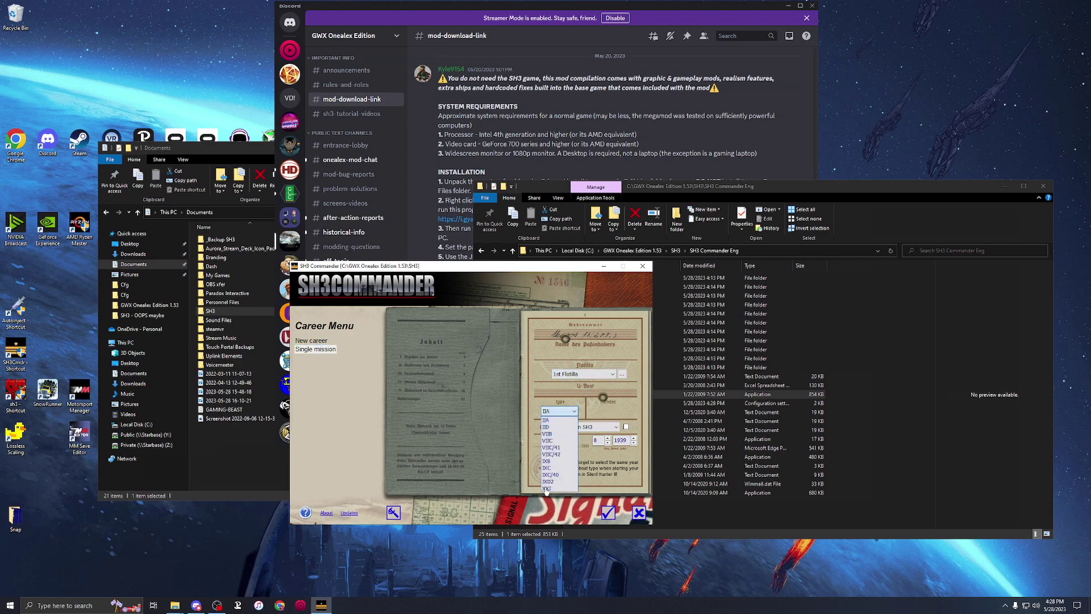
left_click(540, 387)
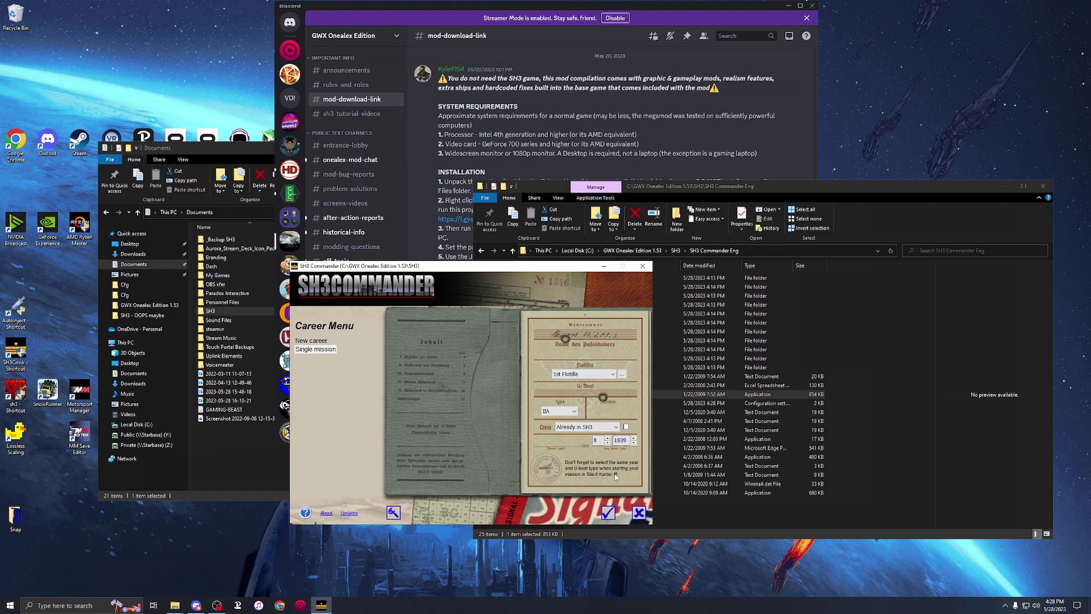
mouse_move(626, 443)
- Set up a new career with a randomly generated captain's name and launch the game from SH3 Commander
left_click(311, 340)
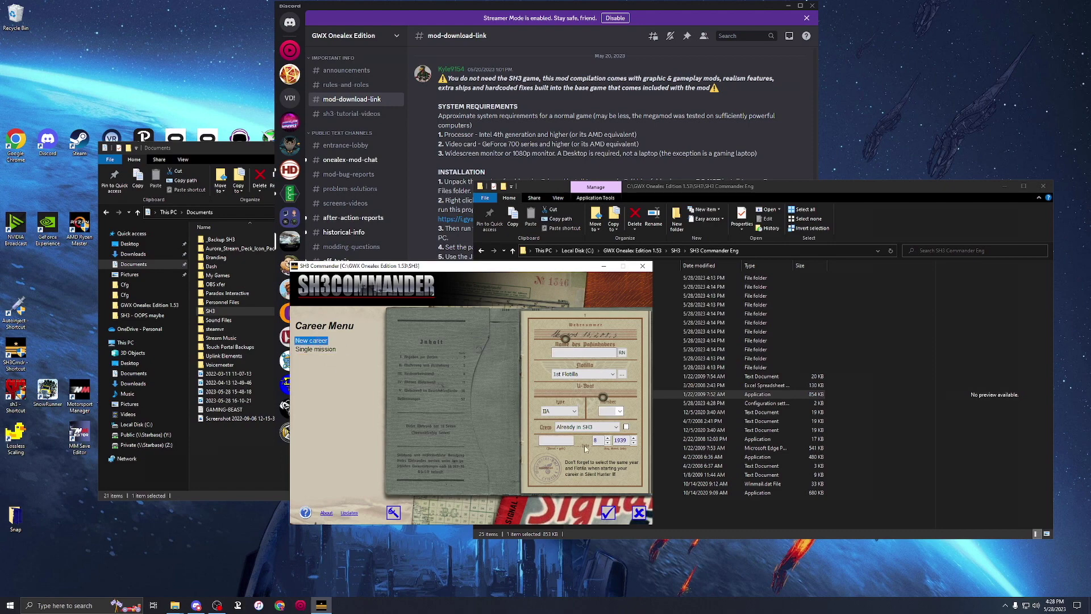
left_click(623, 353)
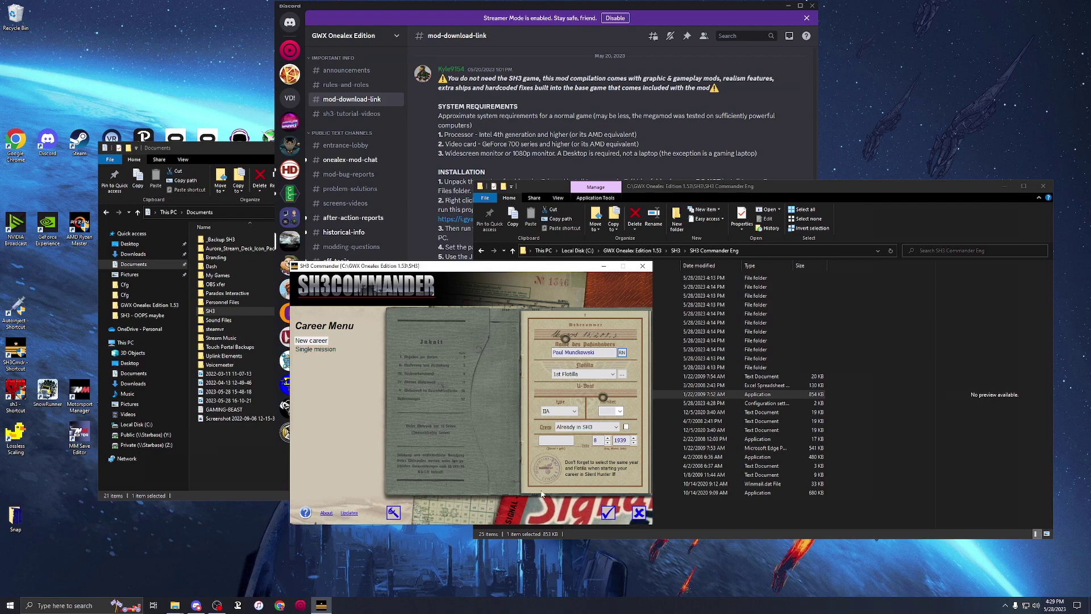
left_click(608, 513)
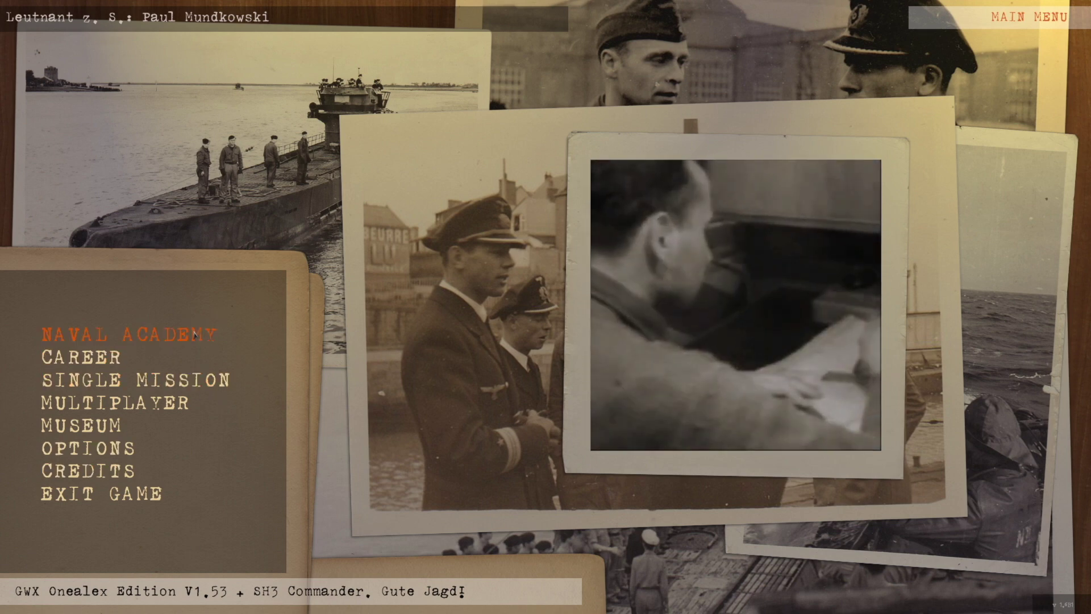
- Accept the captain's profile in the game and start a new career in 1939 with the 1st Flotilla
left_click(96, 360)
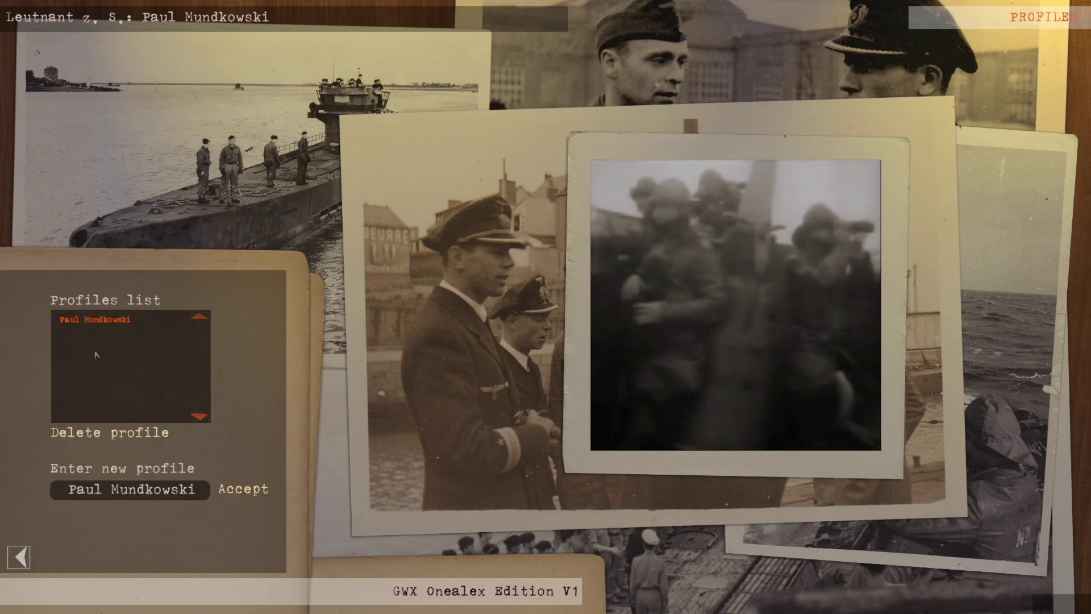
left_click(251, 490)
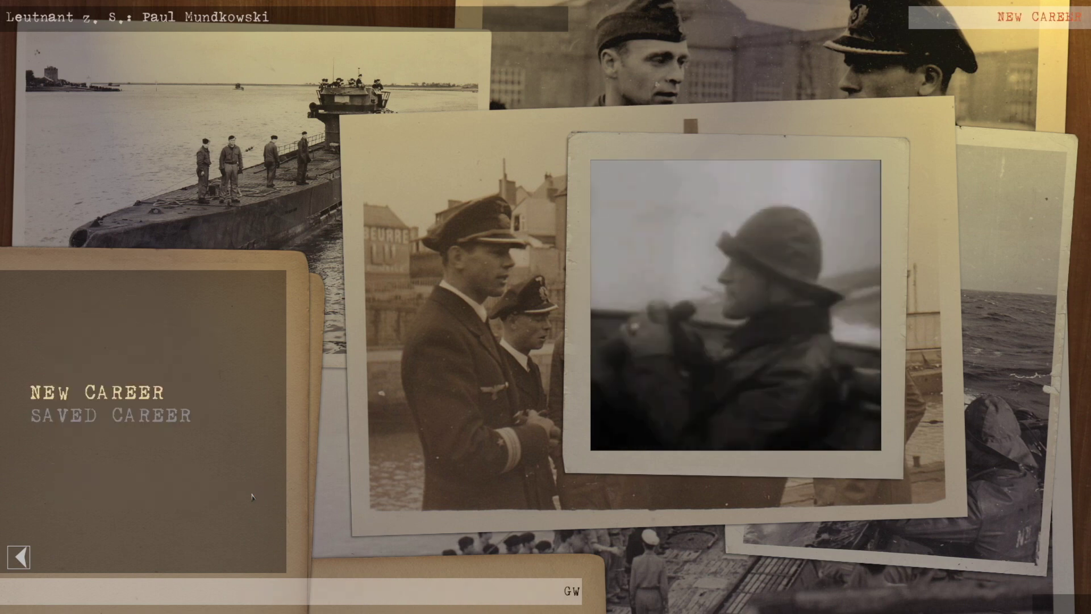
left_click(106, 391)
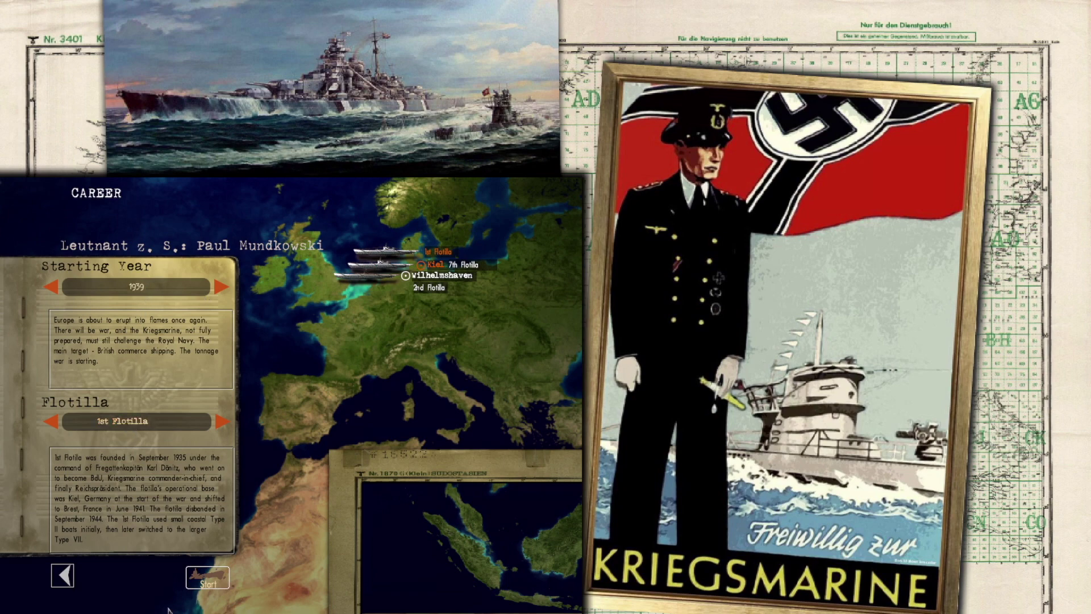
left_click(220, 586)
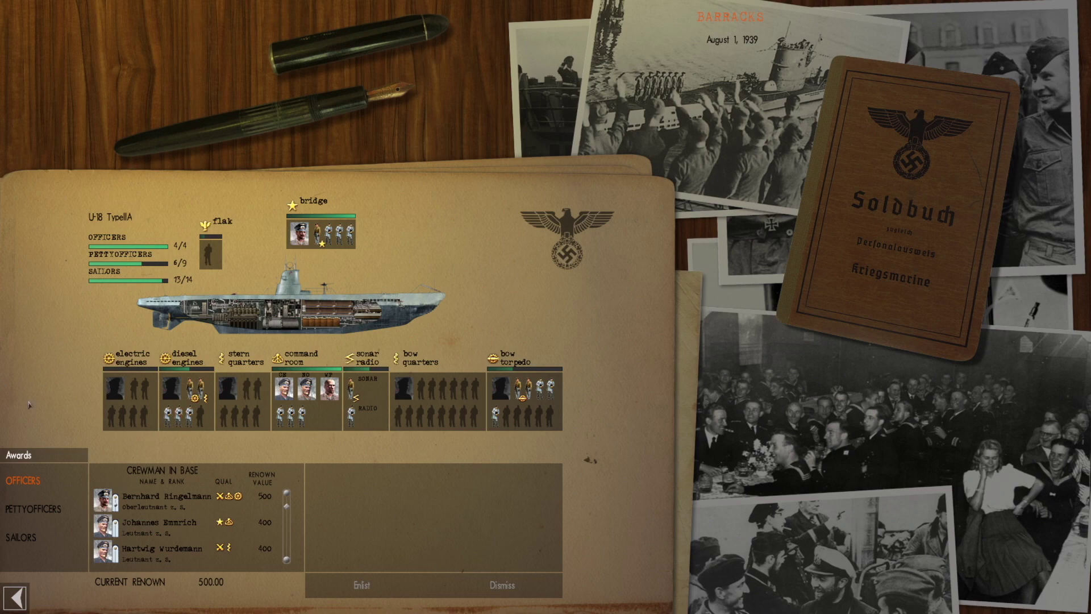
- Leave the barracks, open the campaign briefing from the office's wall map, and start the patrol
left_click(23, 598)
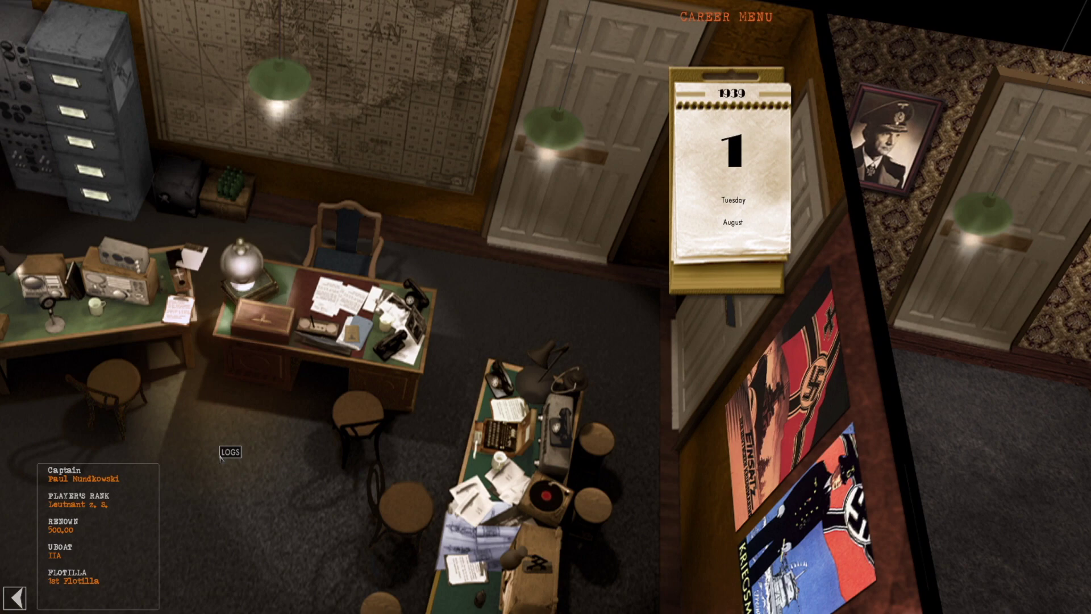
left_click(304, 76)
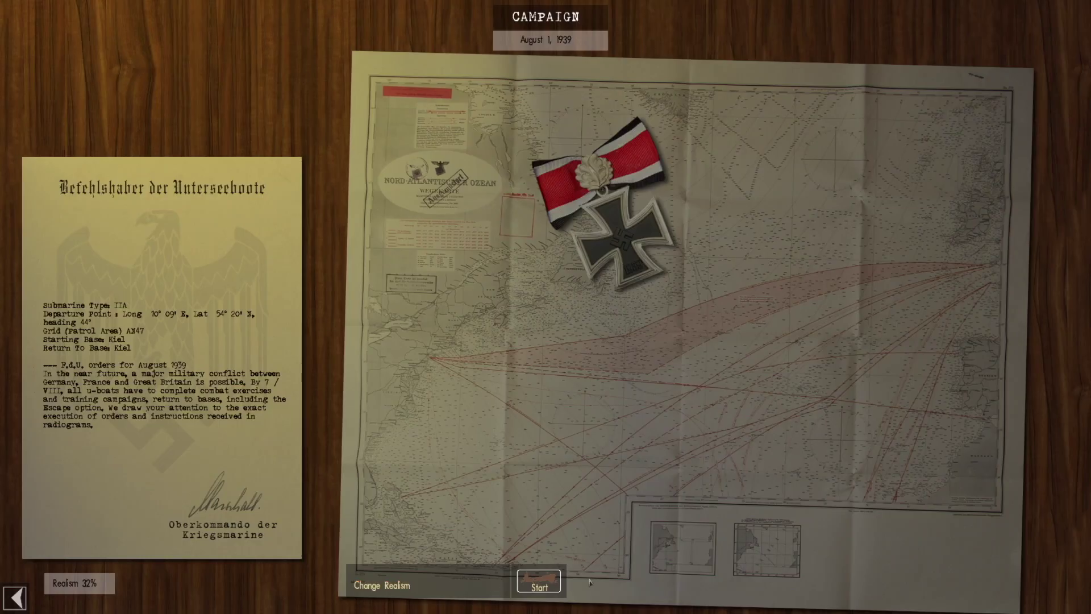
left_click(545, 589)
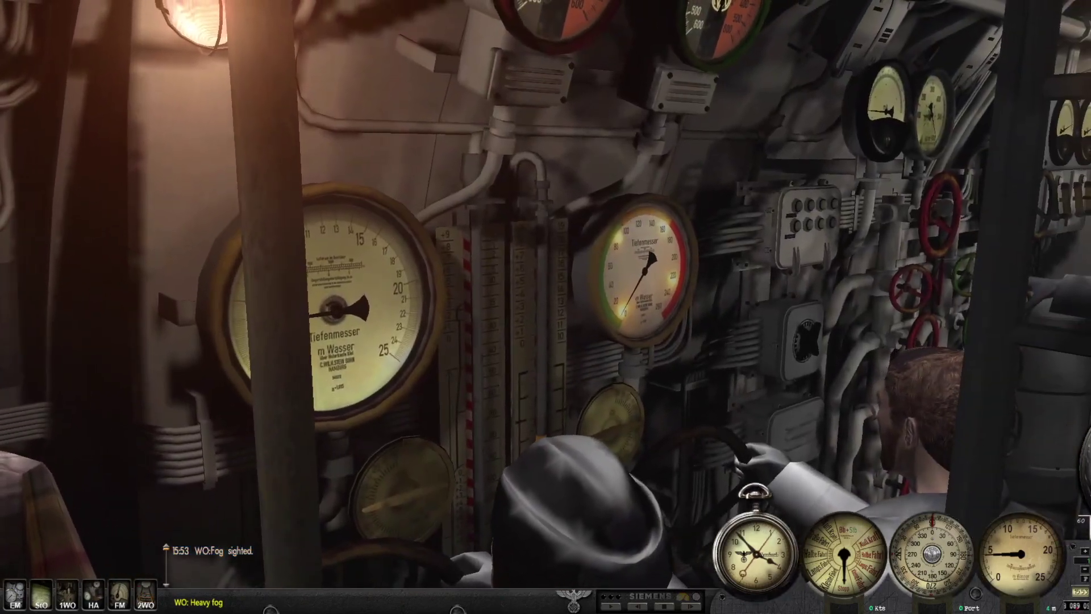
- Inspect the U-boat and the surrounding harbour in the external view from several distances and angles
key("F12")
scroll(513, 382, "down", 10)
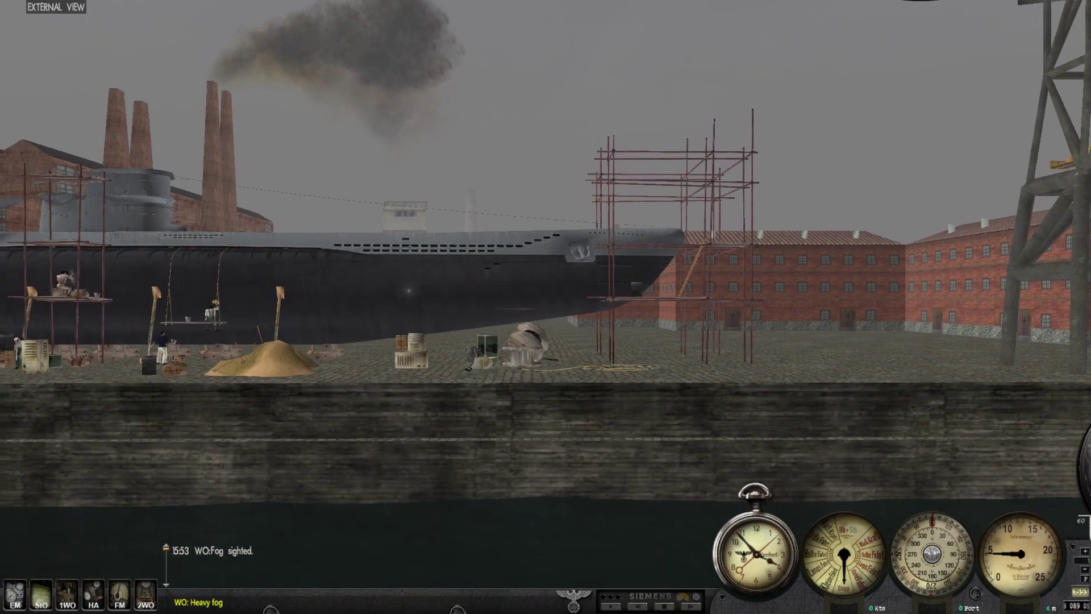
scroll(514, 382, "up", 8)
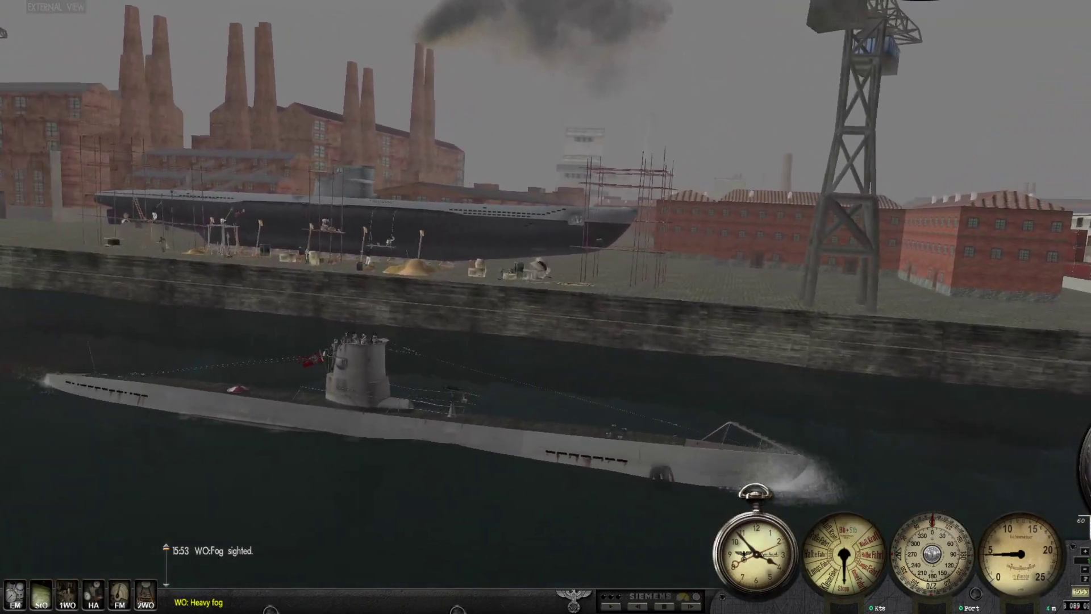
left_click_drag(514, 383, 1089, 379)
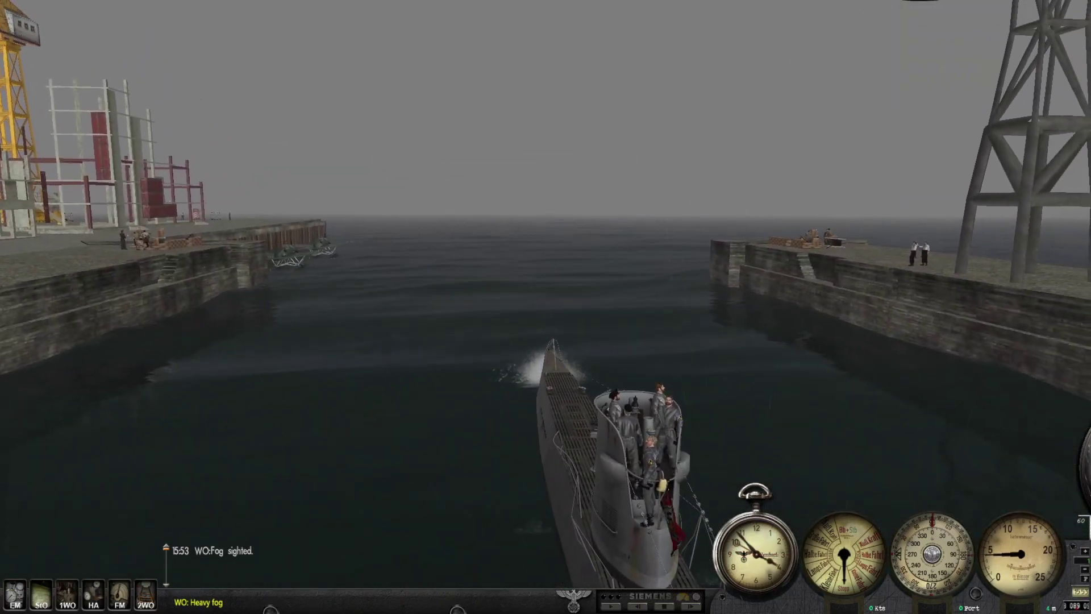
- Examine the waters around Kiel on the navigation map, check the patrol orders, and return to the map
key("F3")
scroll(558, 319, "up", 2)
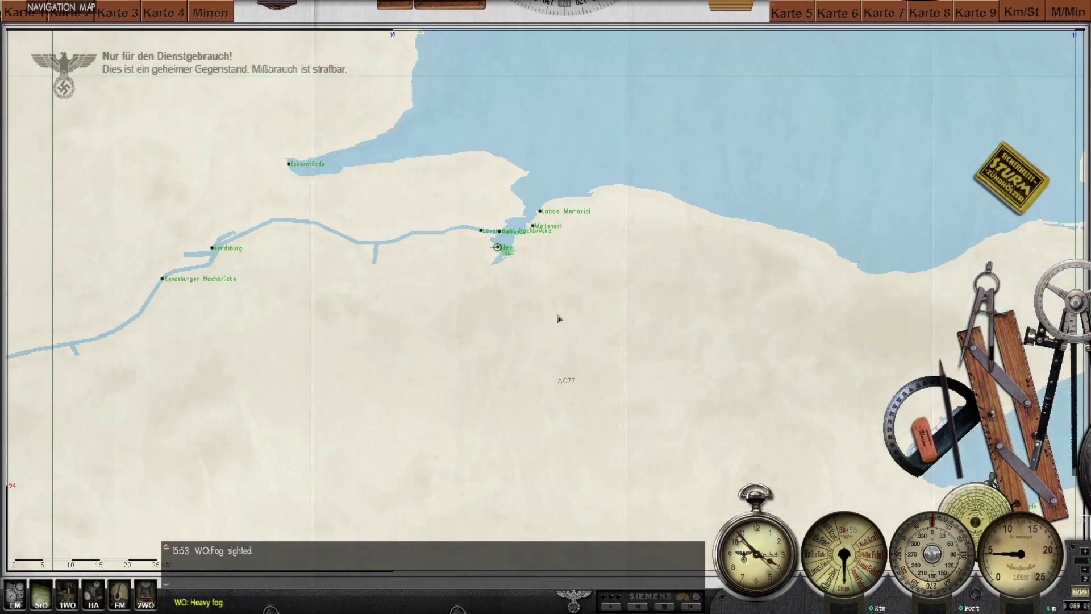
left_click_drag(559, 319, 470, 419)
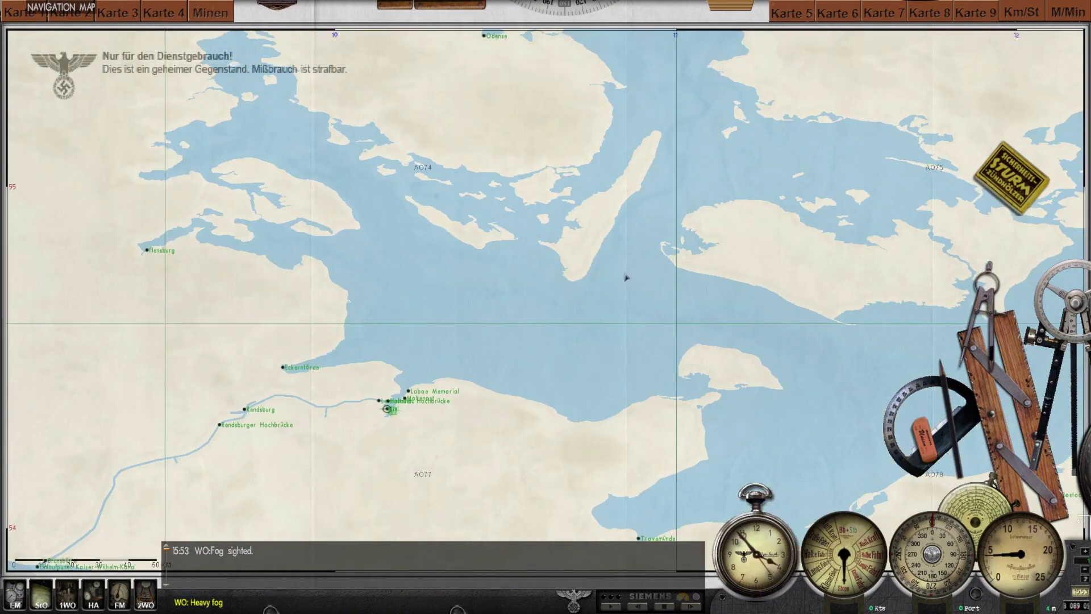
key("F10")
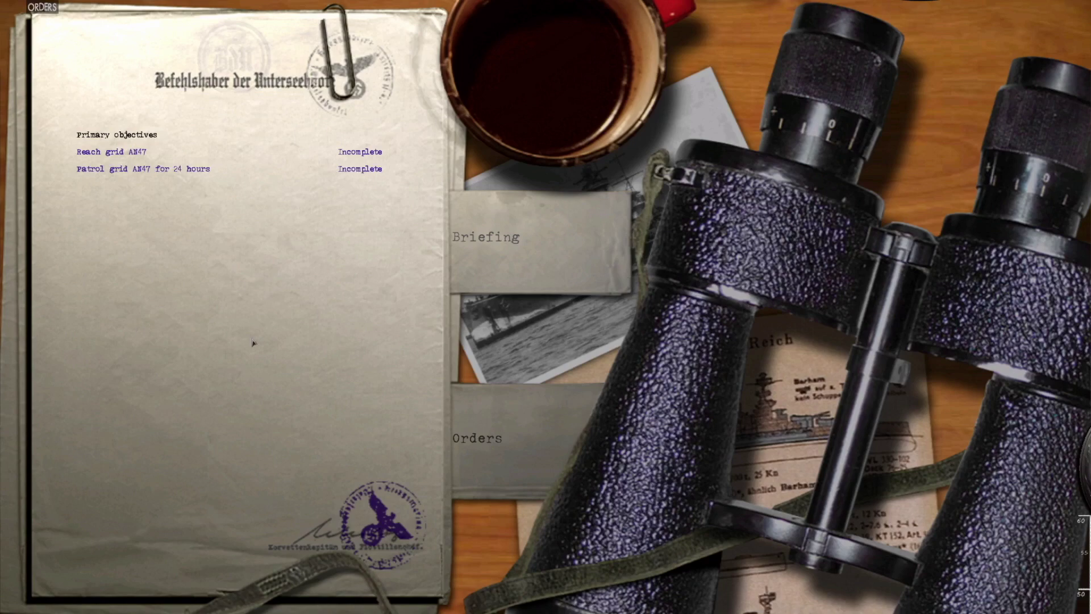
key("F5")
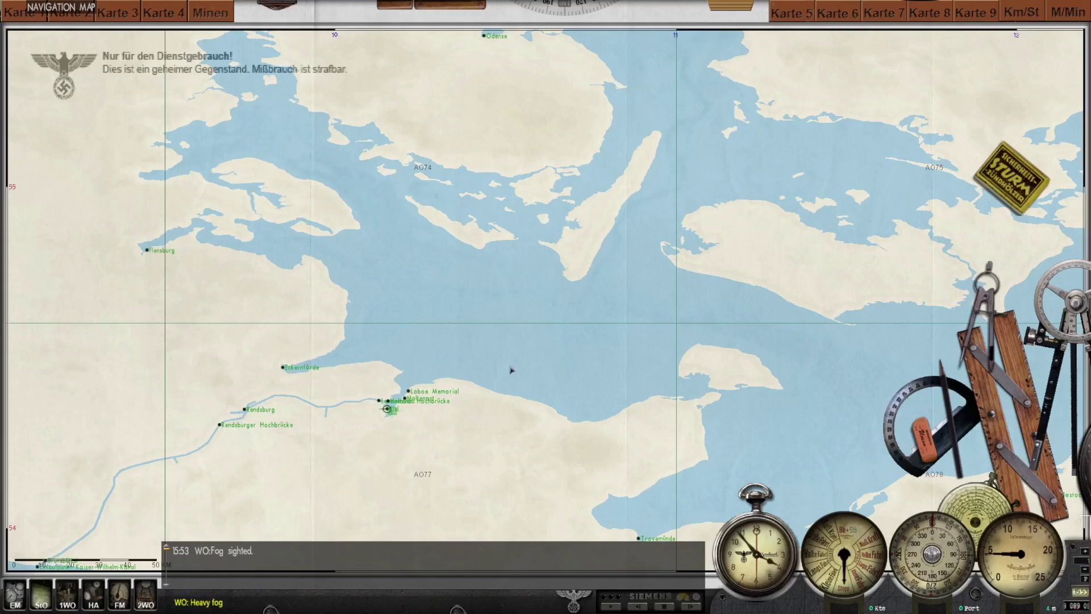
- Examine the waters around the U-boat on the navigation map and measure its distance from Kiel with the ruler
scroll(513, 370, "up", 2)
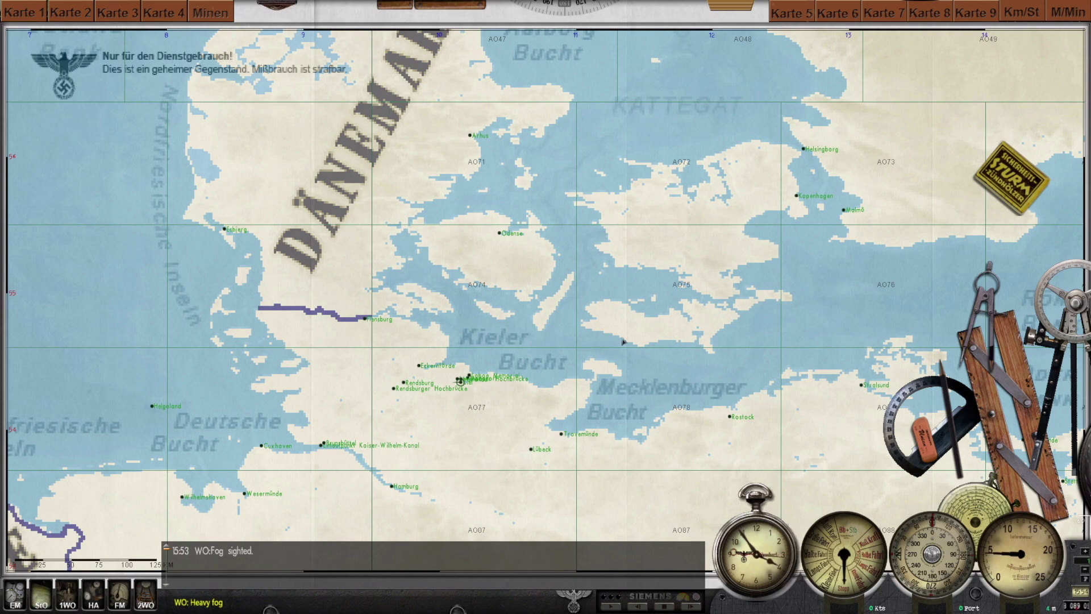
scroll(621, 315, "down", 2)
scroll(597, 341, "up", 2)
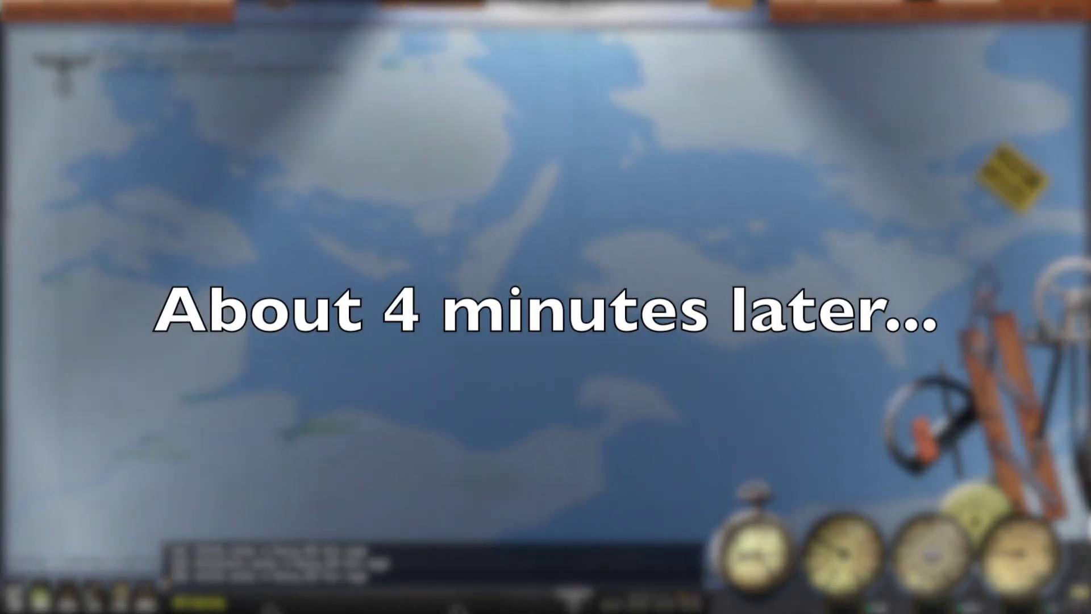
scroll(550, 333, "up", 2)
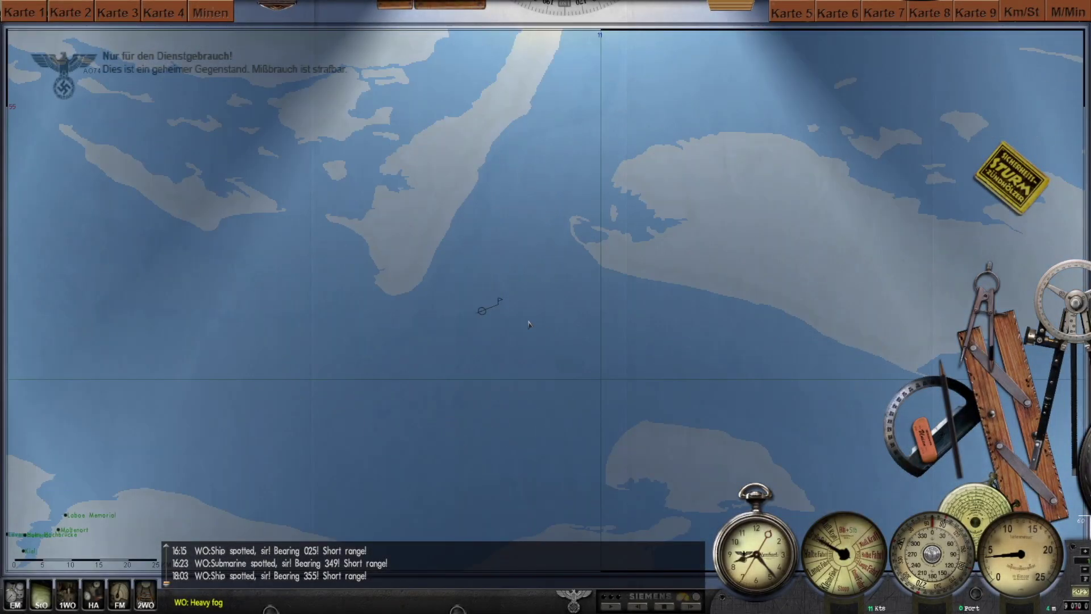
scroll(532, 336, "down", 2)
scroll(549, 357, "up", 1)
scroll(512, 345, "down", 1)
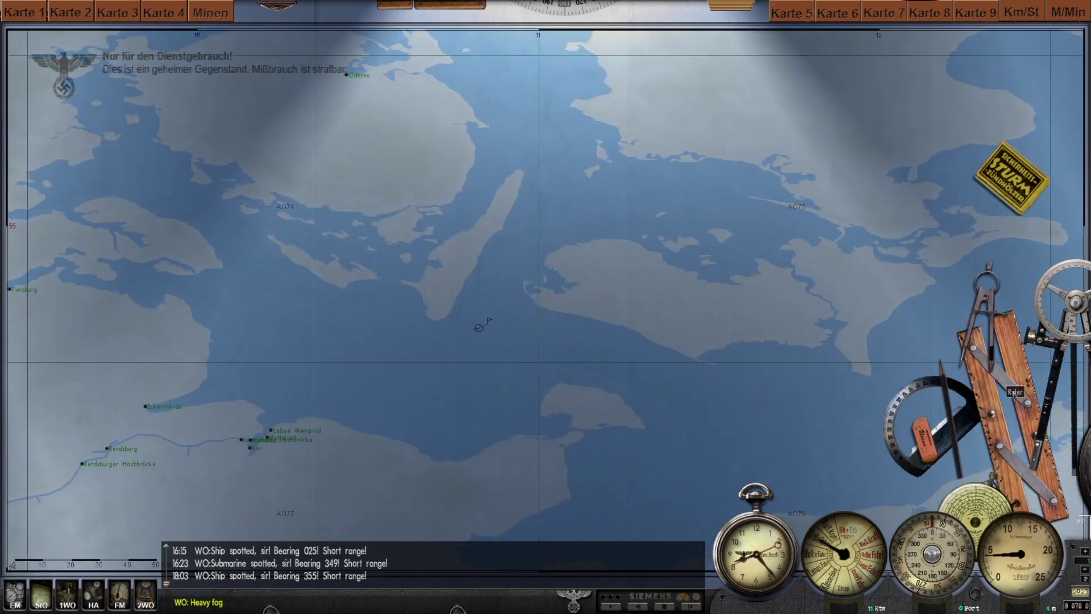
left_click(1017, 392)
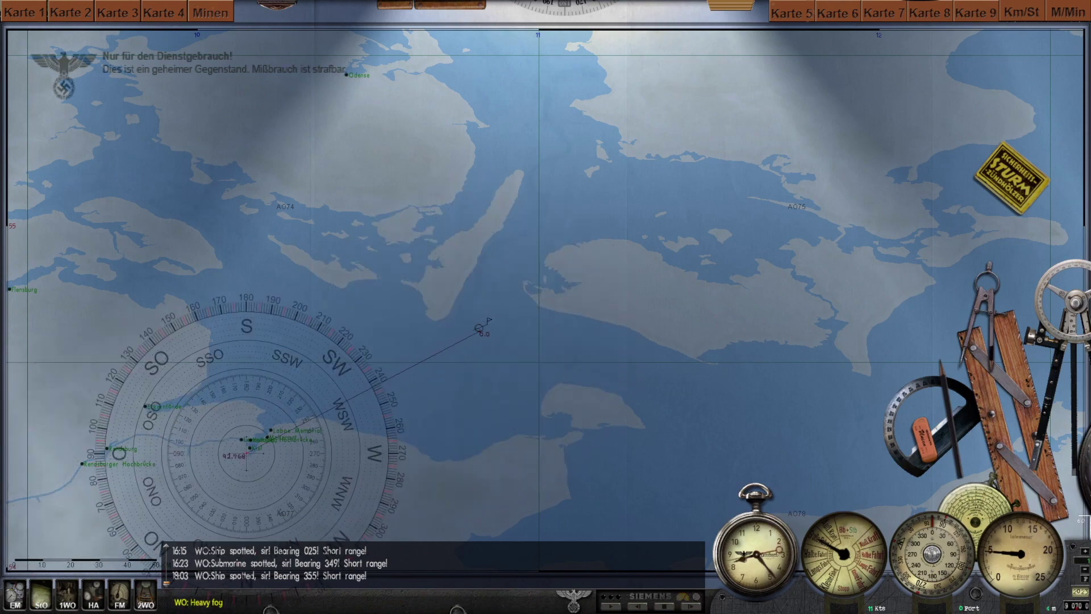
right_click(429, 411)
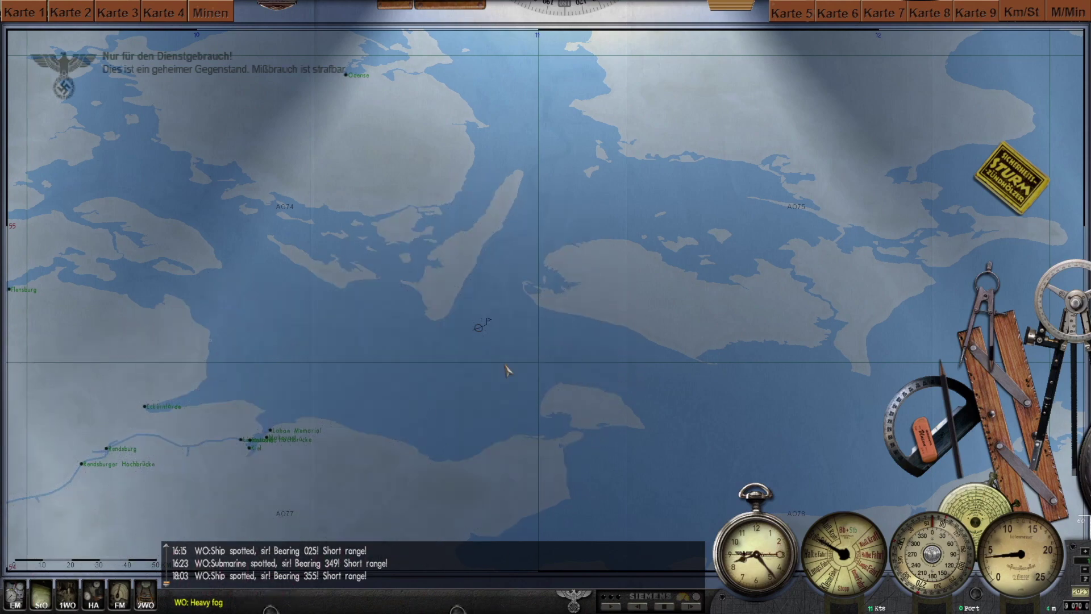
key("Up")
key("Right")
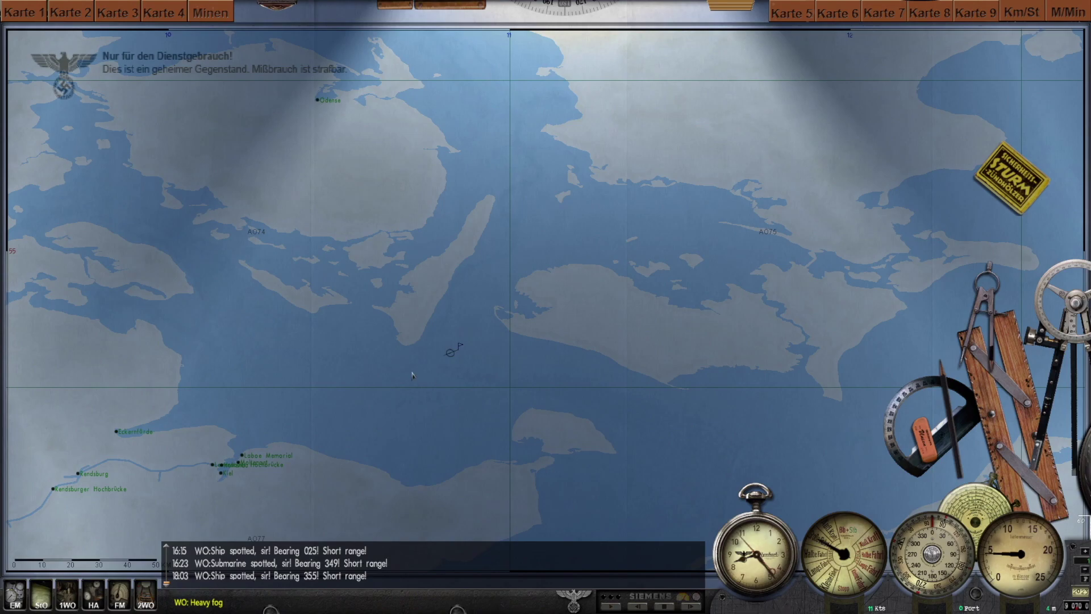
- Pause the patrol and save the game under the name 1
key("Escape")
left_click(50, 290)
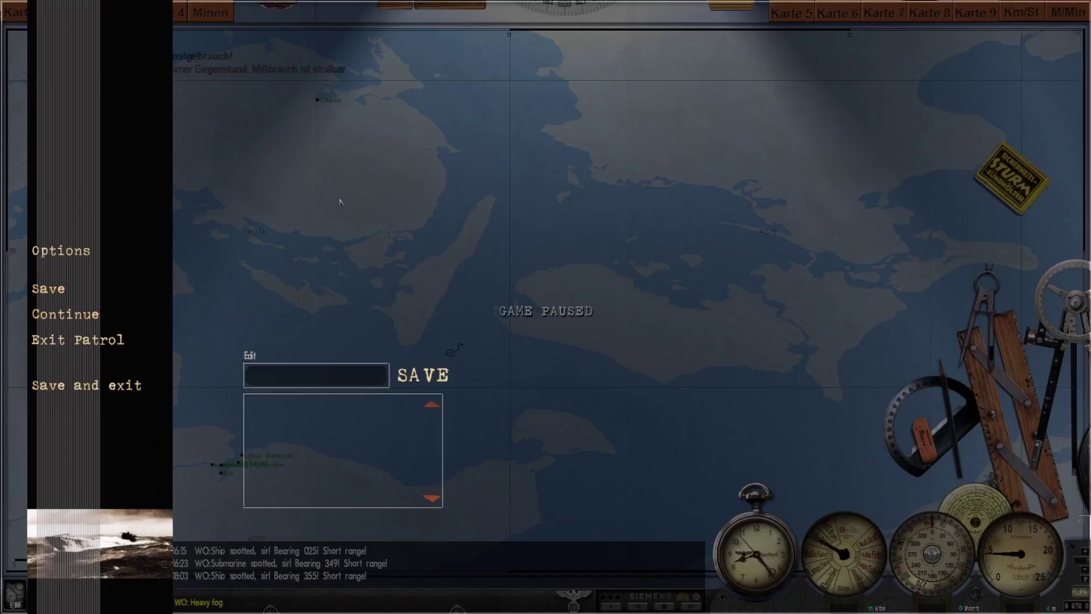
left_click(343, 381)
type("1")
left_click(419, 377)
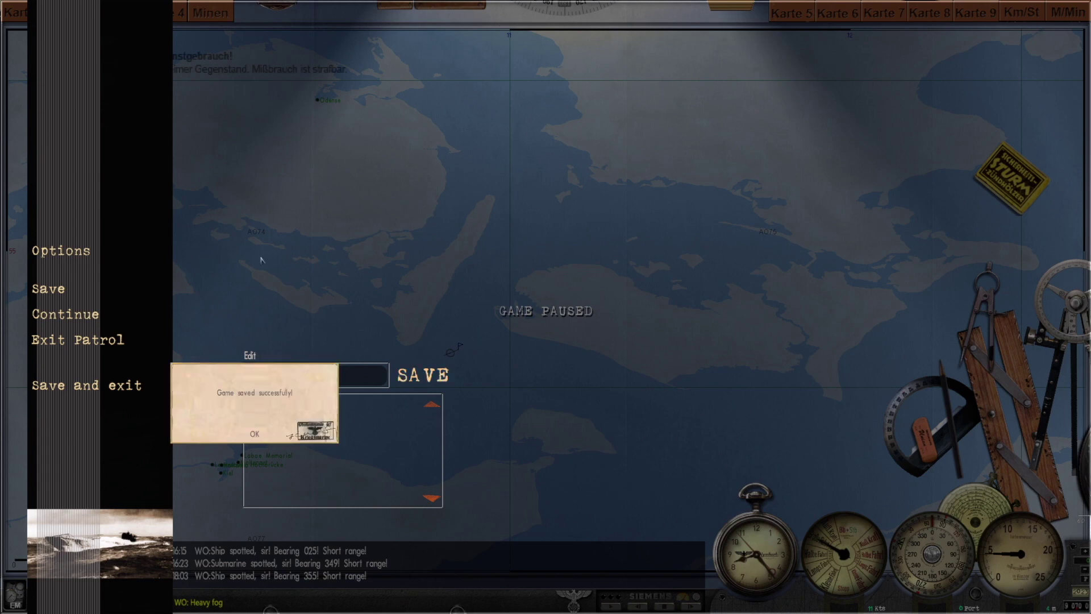
left_click(252, 431)
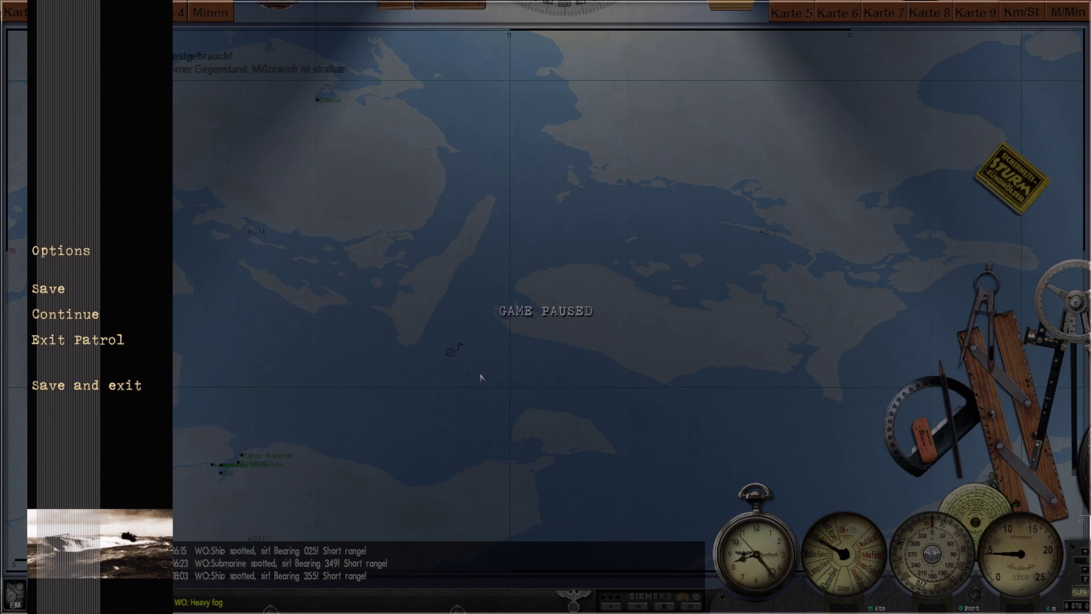
- Save and exit the patrol under the name 1, and quit the game to the desktop
left_click(98, 390)
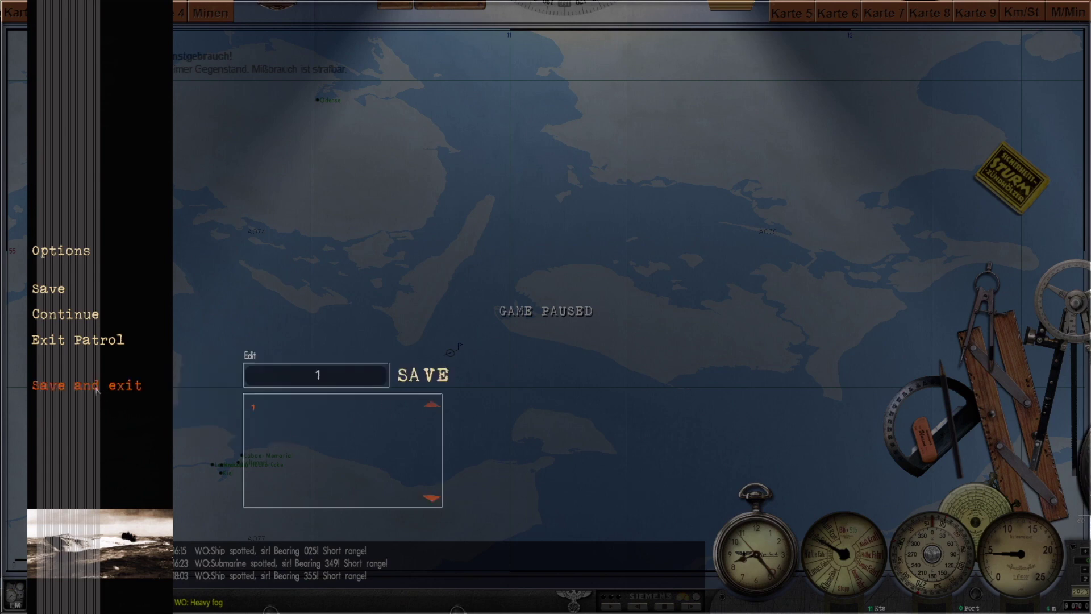
left_click(326, 379)
type("1")
key("BackSpace")
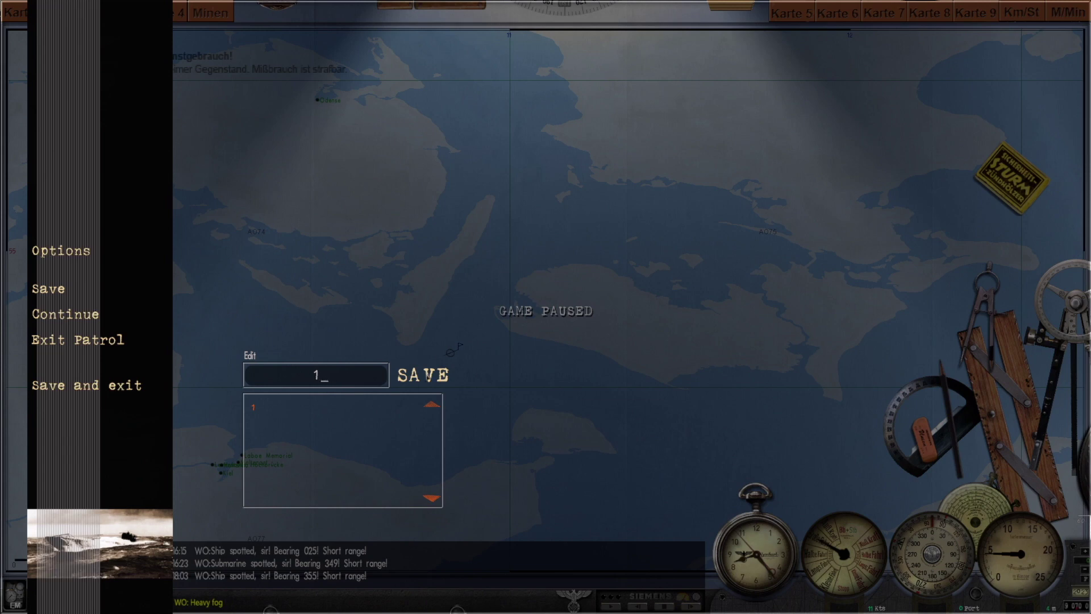
left_click(427, 377)
left_click(231, 439)
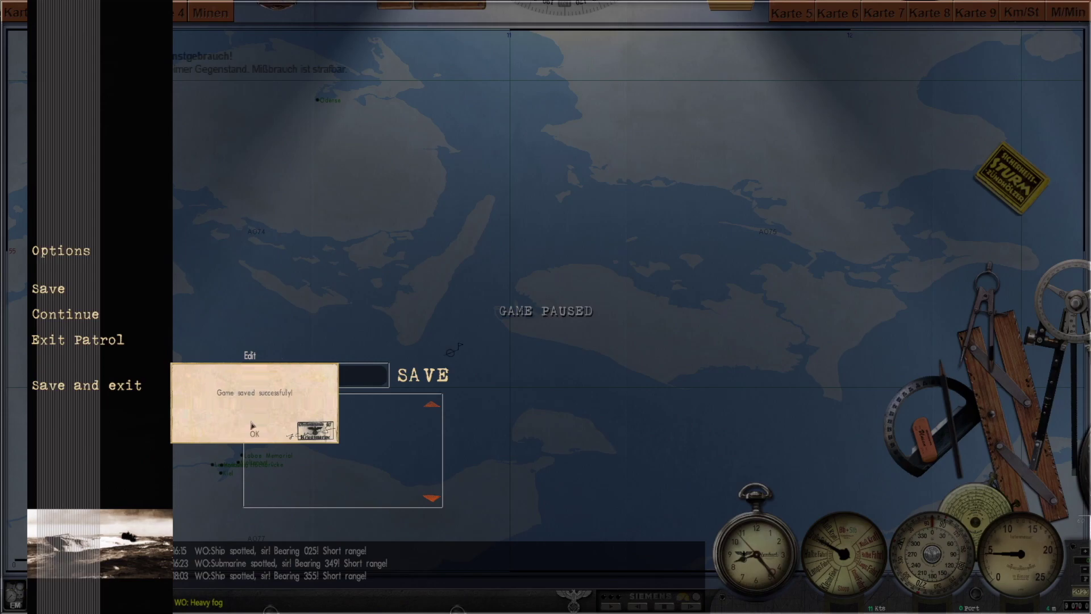
left_click(698, 586)
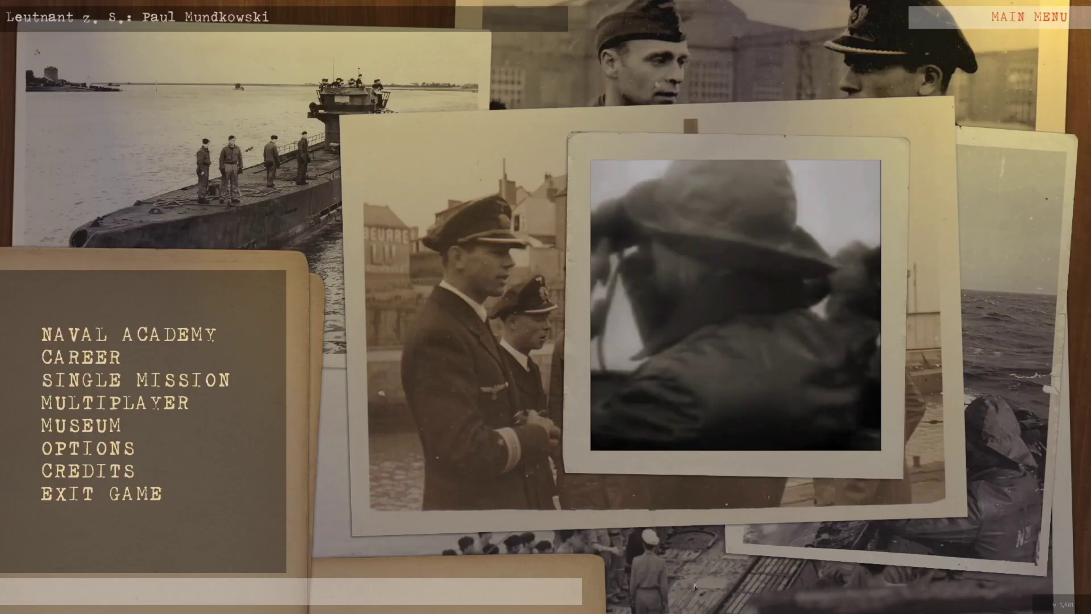
left_click(101, 493)
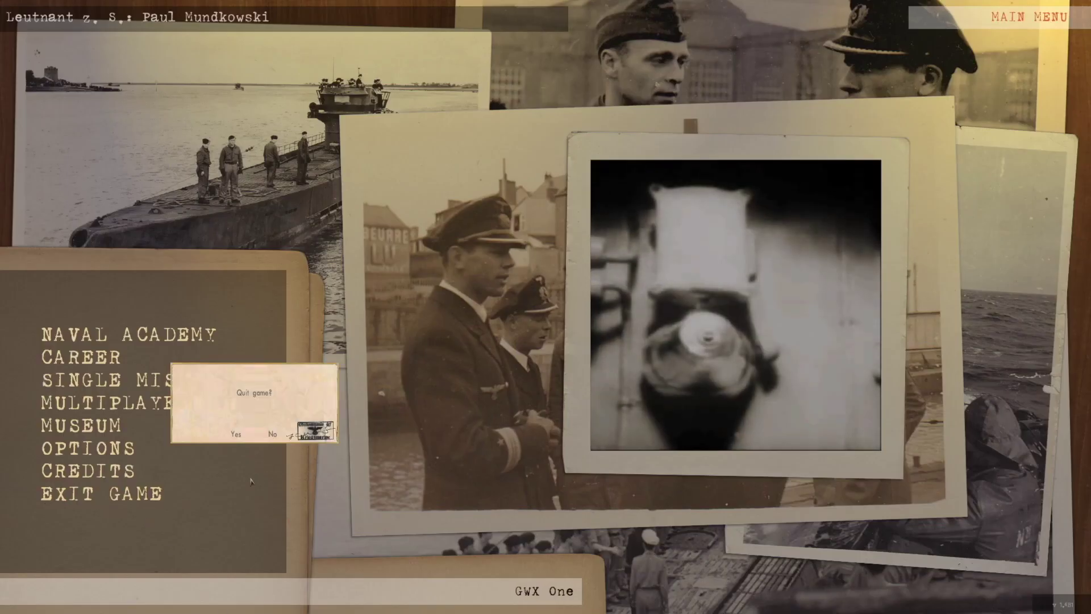
left_click(236, 435)
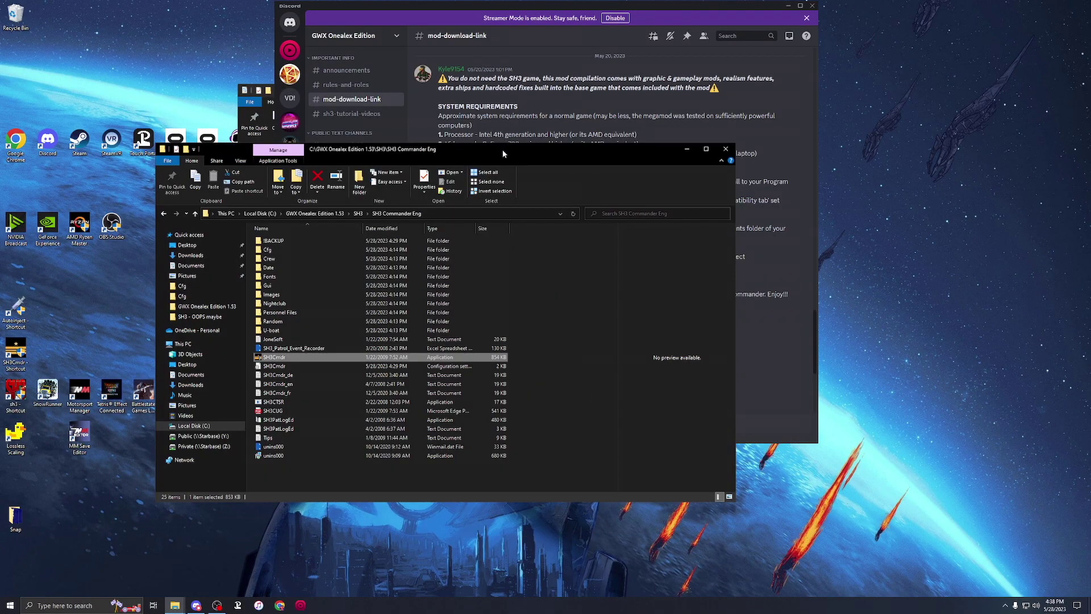
- Arrange the SH3 Commander Eng and Documents folder windows side by side, narrowing the Documents window
left_click_drag(503, 148, 796, 212)
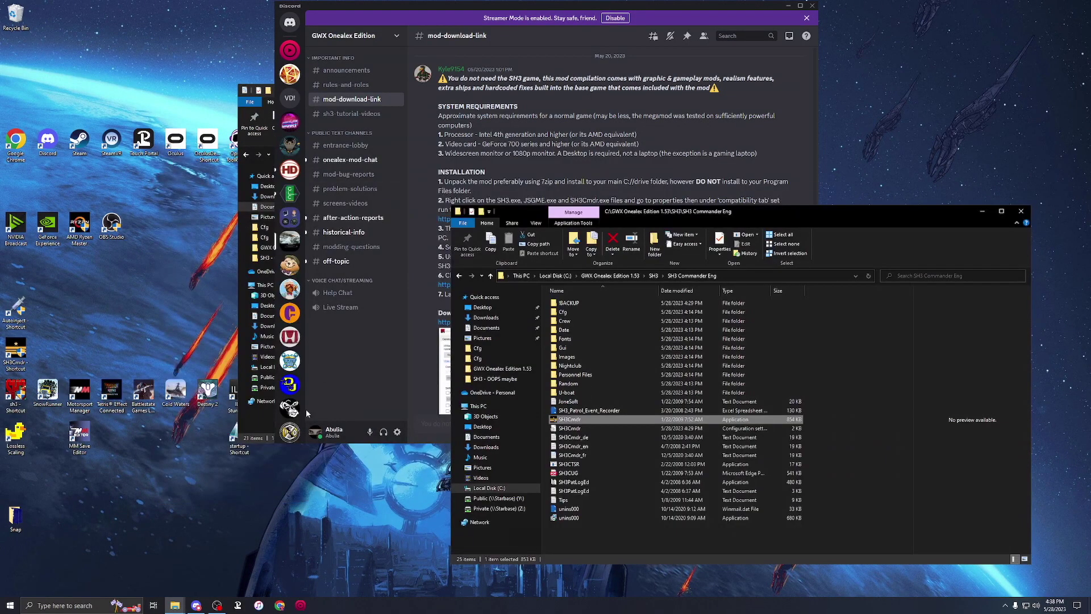
left_click(252, 434)
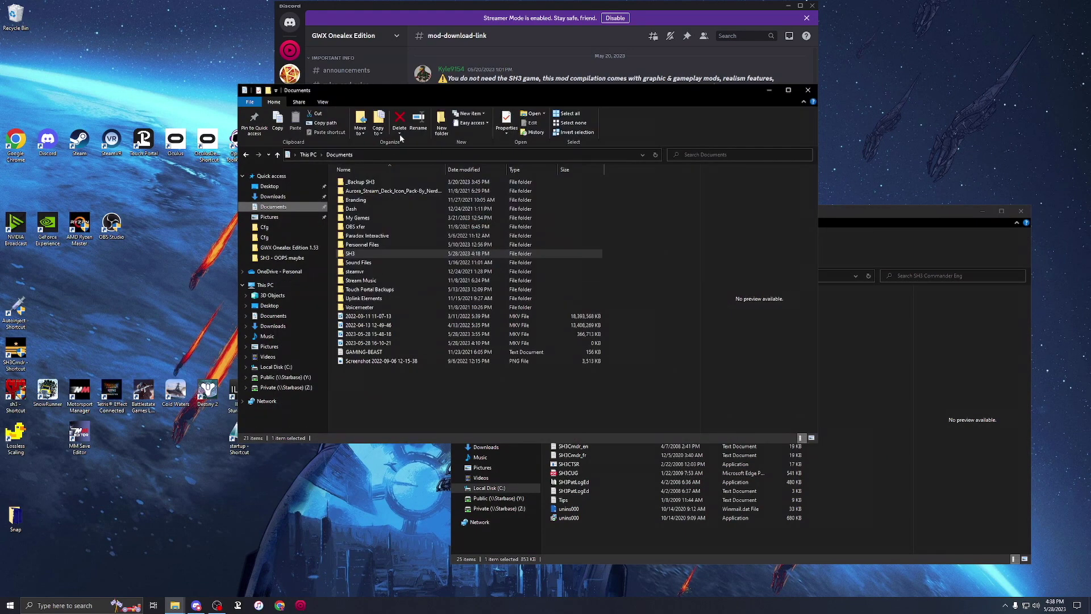
left_click_drag(429, 92, 258, 208)
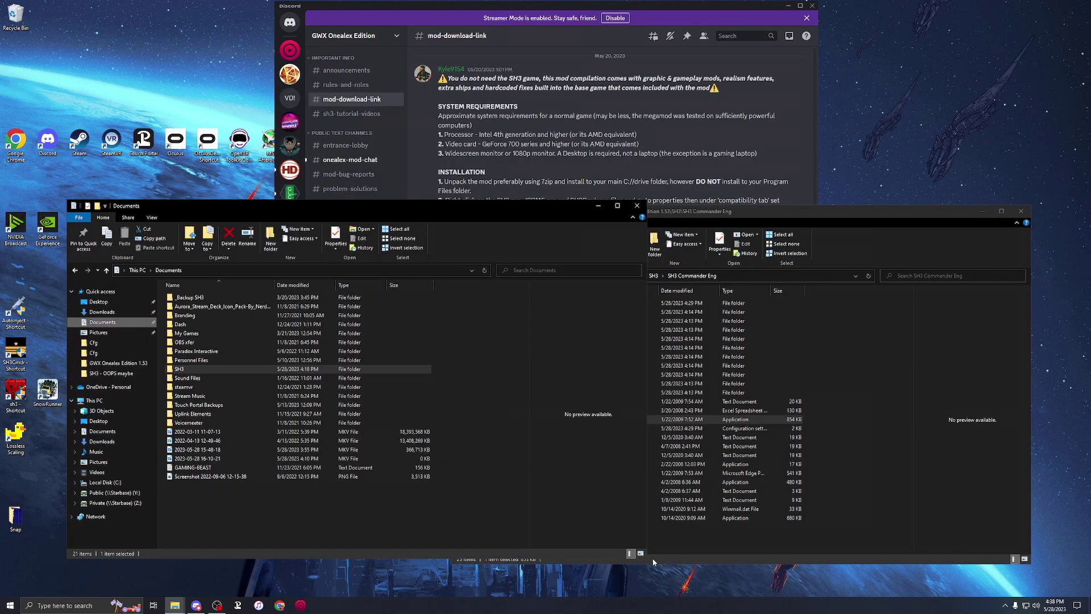
left_click_drag(648, 567, 568, 563)
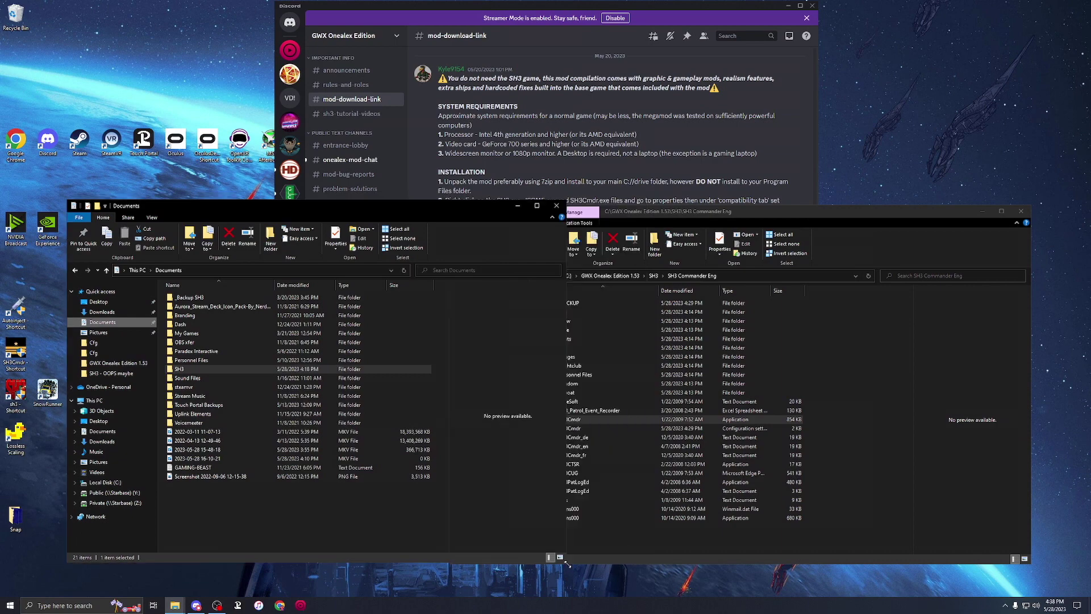
- Switch to Discord and read the pinned tips for a good career start in the problem-solutions channel
left_click(505, 7)
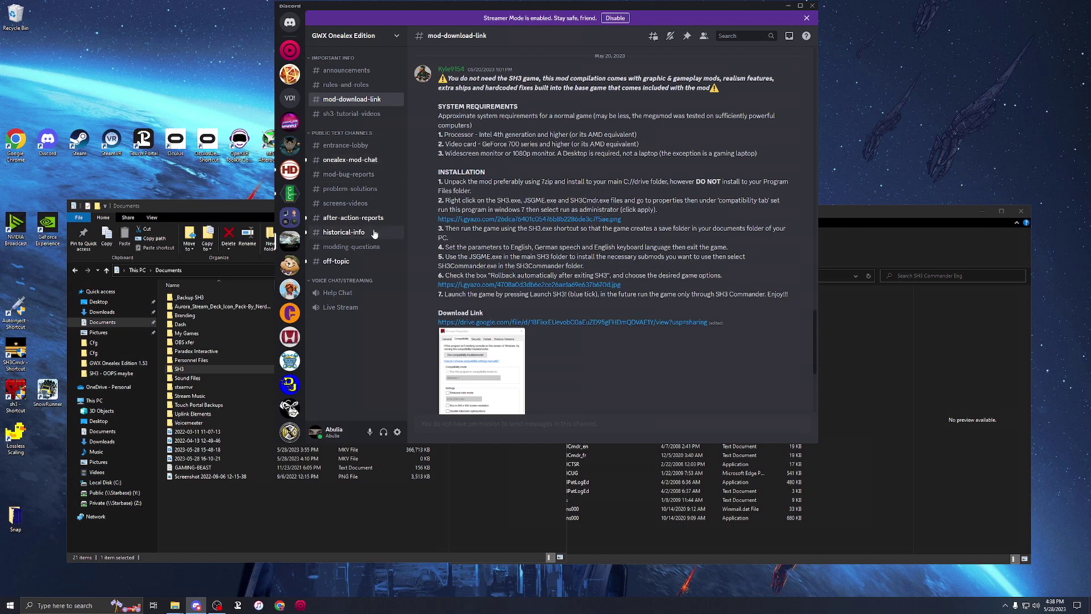
left_click(369, 192)
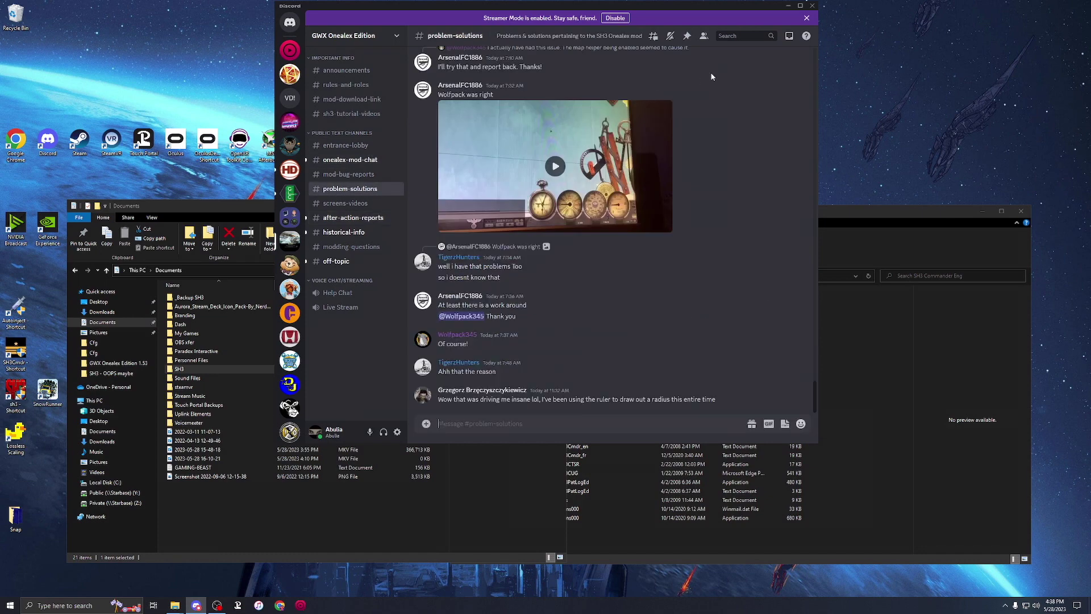
left_click(687, 36)
scroll(630, 262, "down", 6)
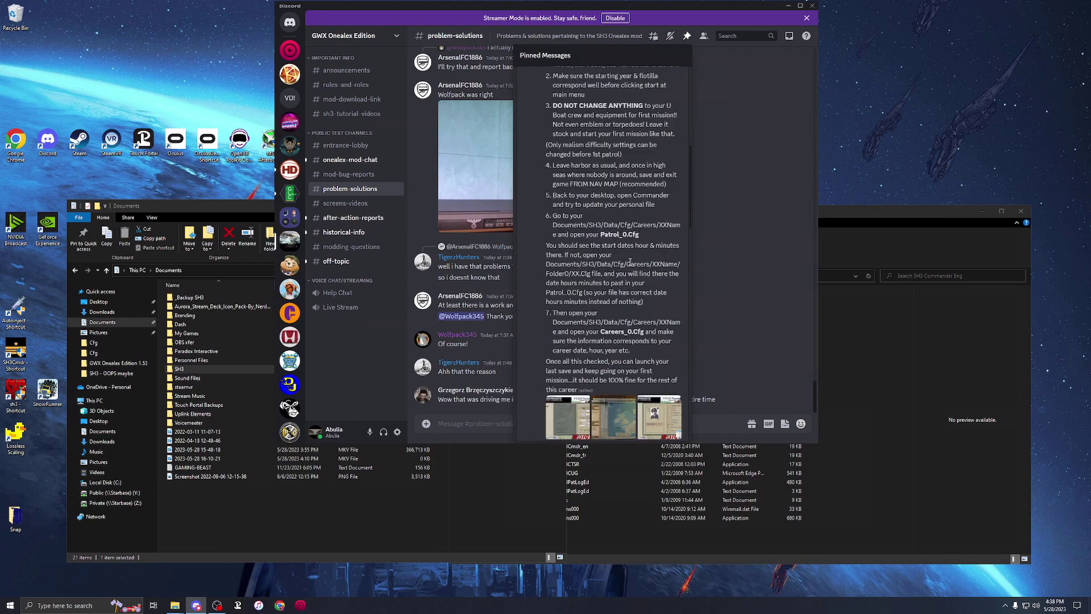
scroll(629, 262, "up", 1)
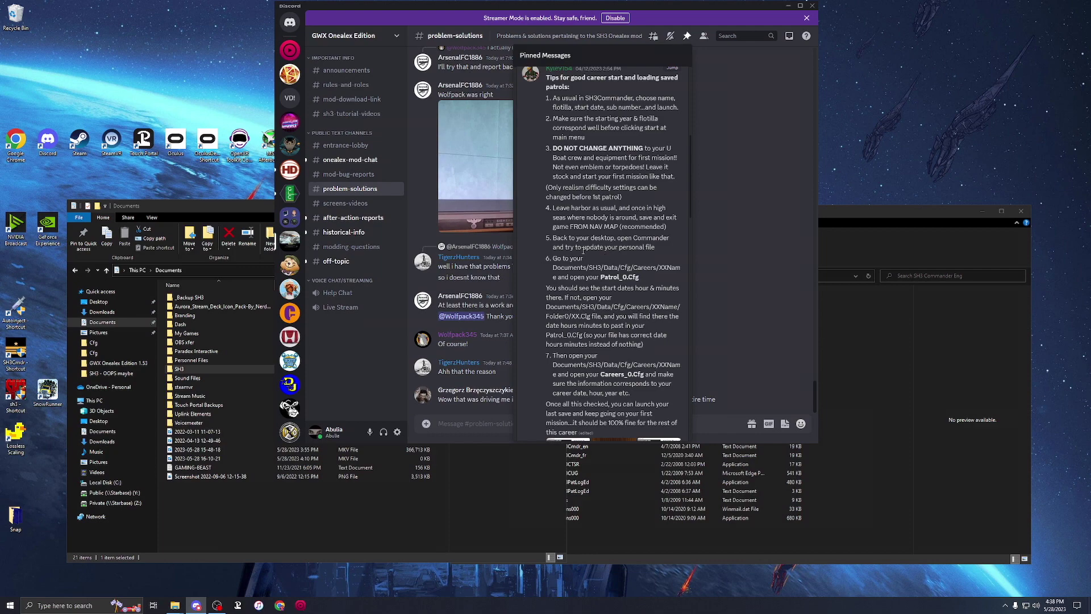
- Launch SH3 Commander, open the captain's career, and assign a portrait photo to his service book
double_click(16, 348)
left_click_drag(530, 214, 530, 215)
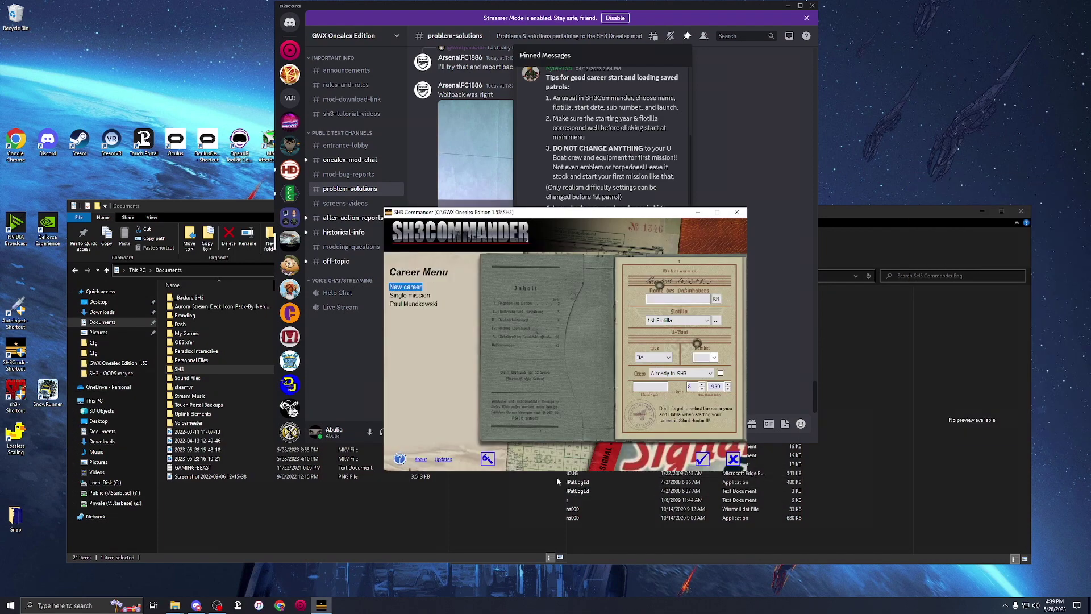
left_click(404, 304)
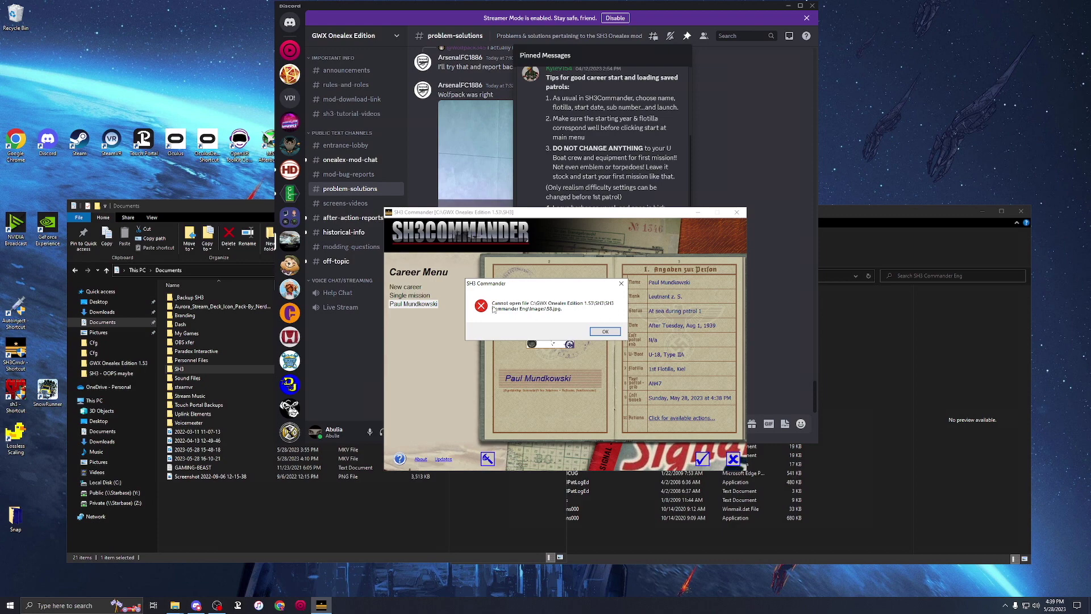
left_click(605, 331)
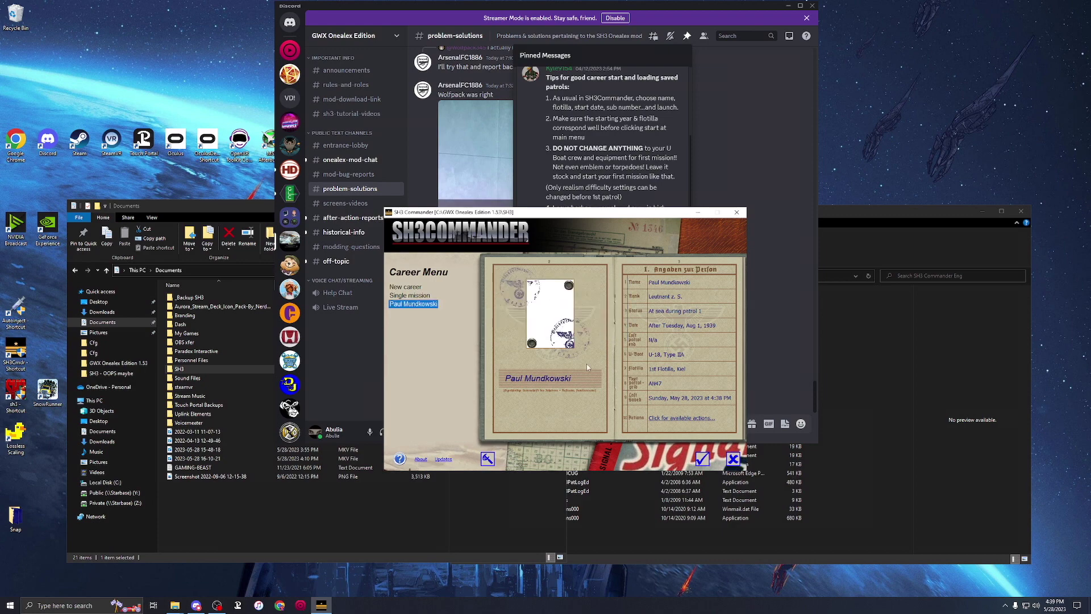
left_click(551, 314)
left_click(536, 216)
left_click(578, 259)
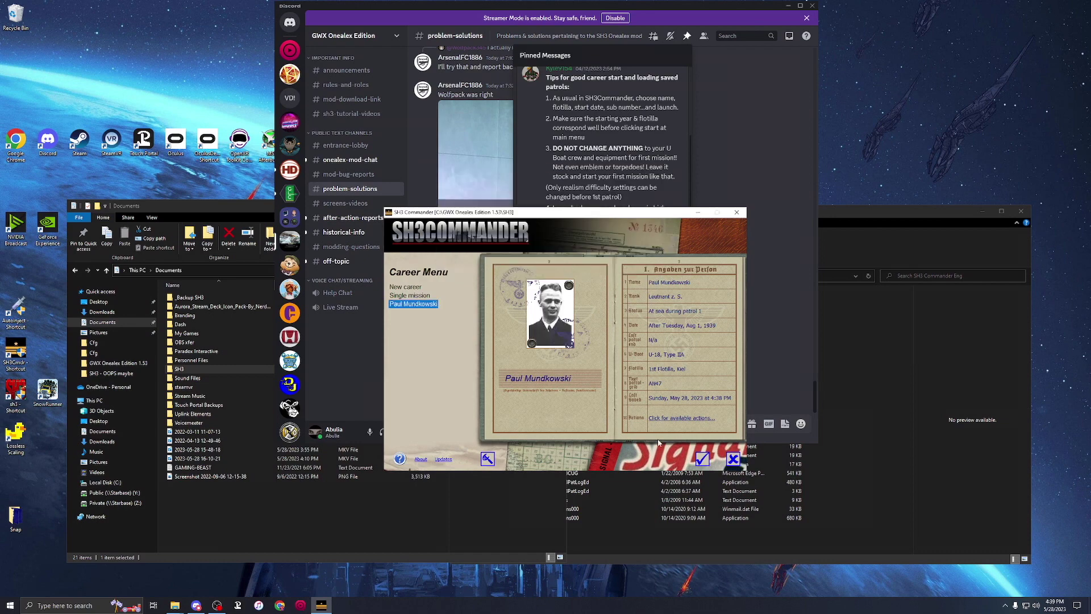
- Update the captain's personnel file, open it for review, and close both the file and SH3 Commander
left_click(680, 420)
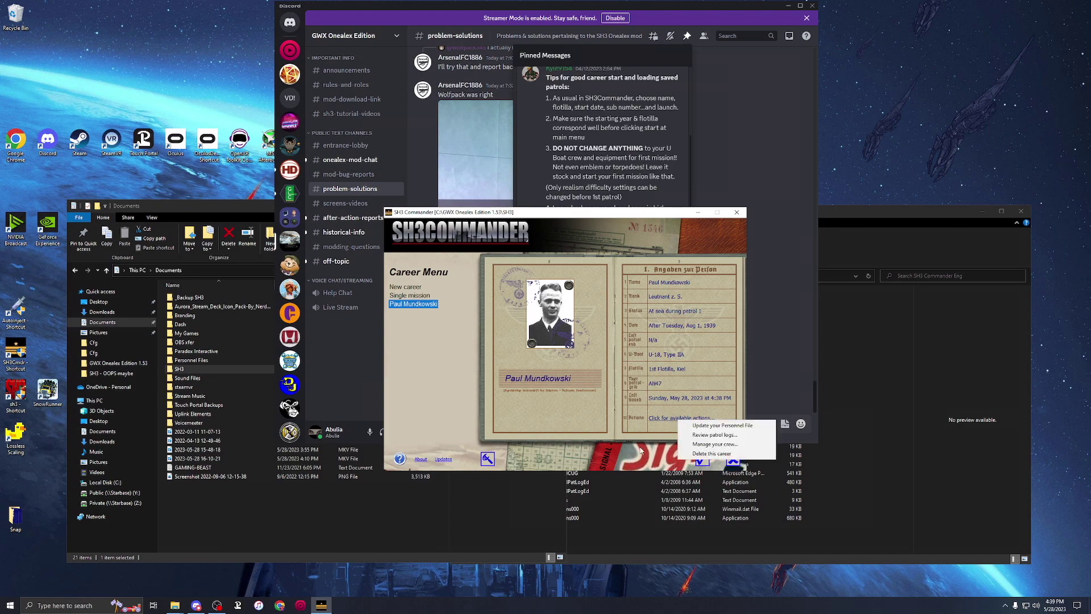
left_click(704, 426)
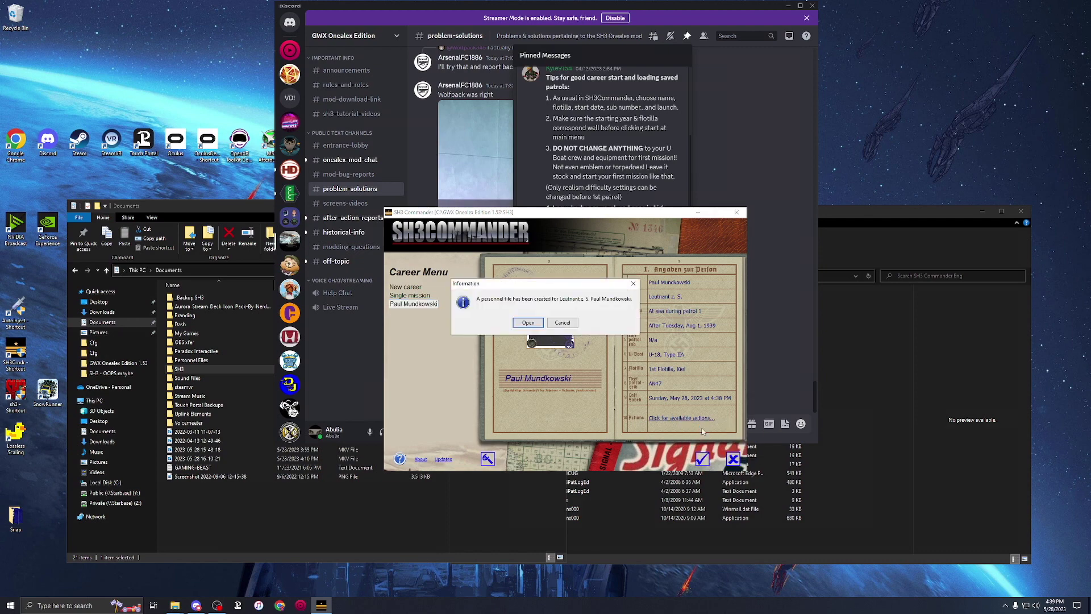
left_click(528, 322)
left_click(571, 363)
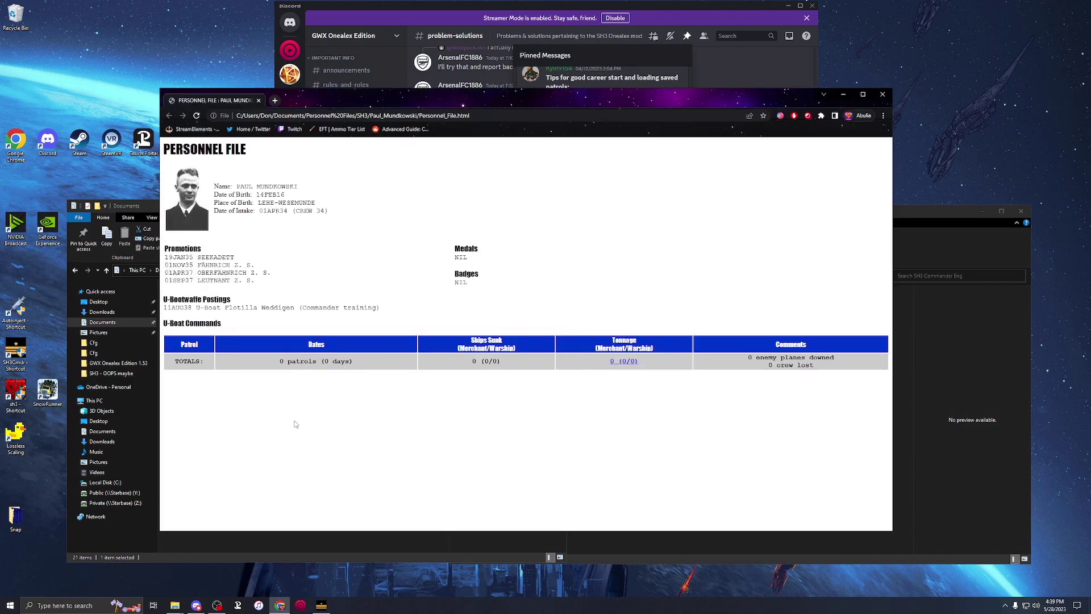
left_click(882, 95)
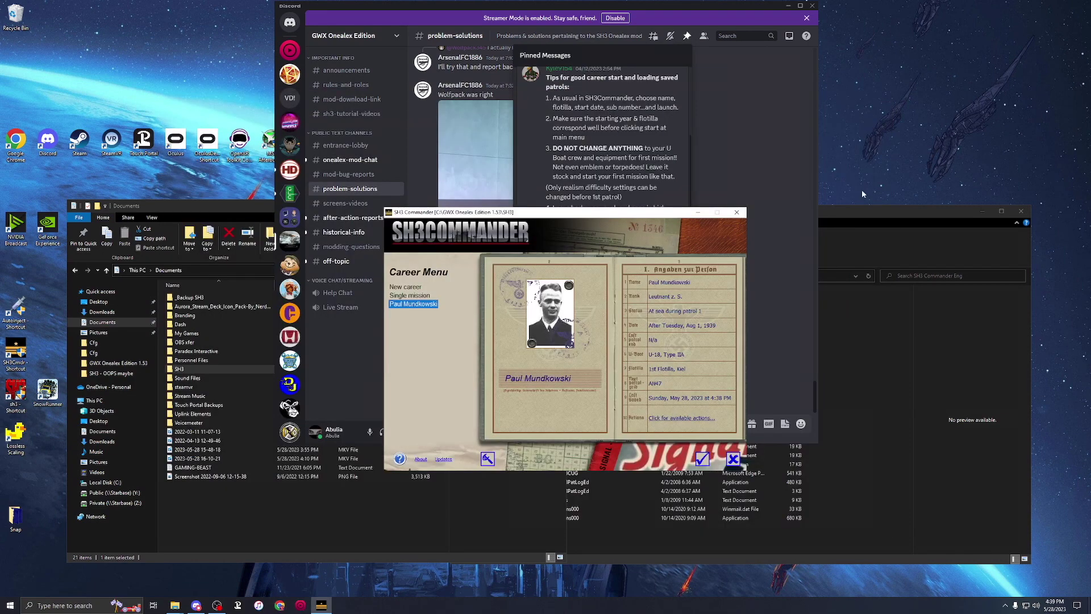
left_click(736, 213)
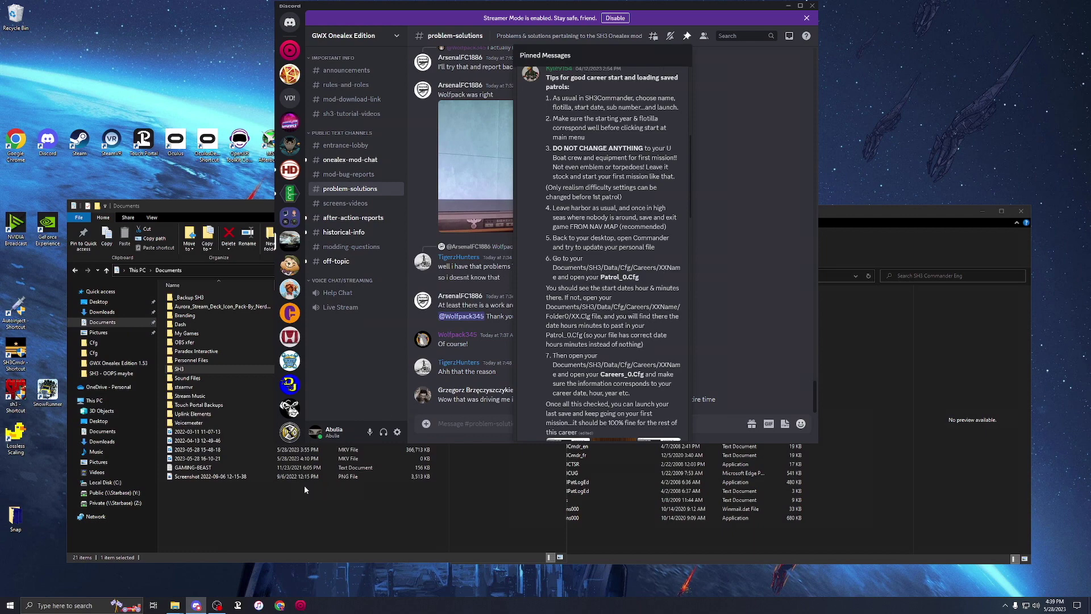
- Open Patrols_0 from the captain's folder in Documents\SH3\data\cfg\Careers and position it beside the pinned Discord tips
left_click(236, 525)
double_click(181, 368)
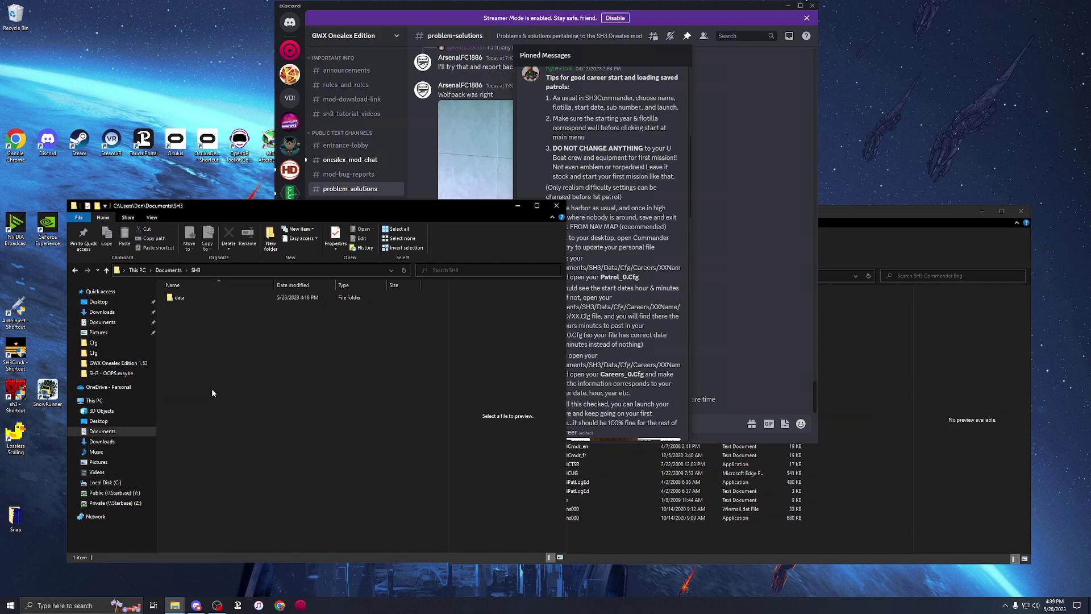
double_click(177, 297)
double_click(179, 297)
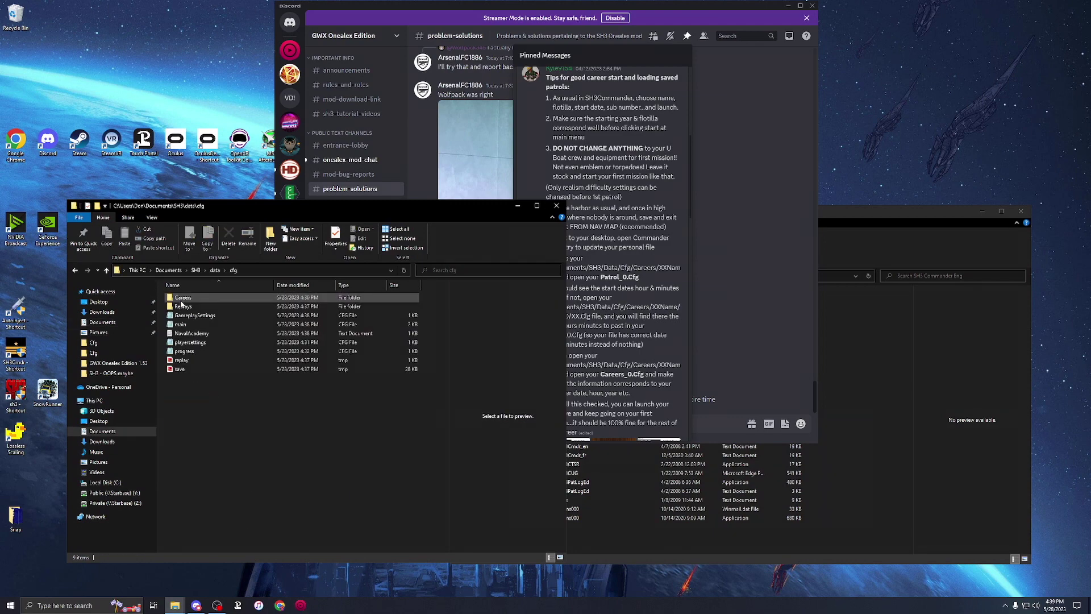
double_click(184, 298)
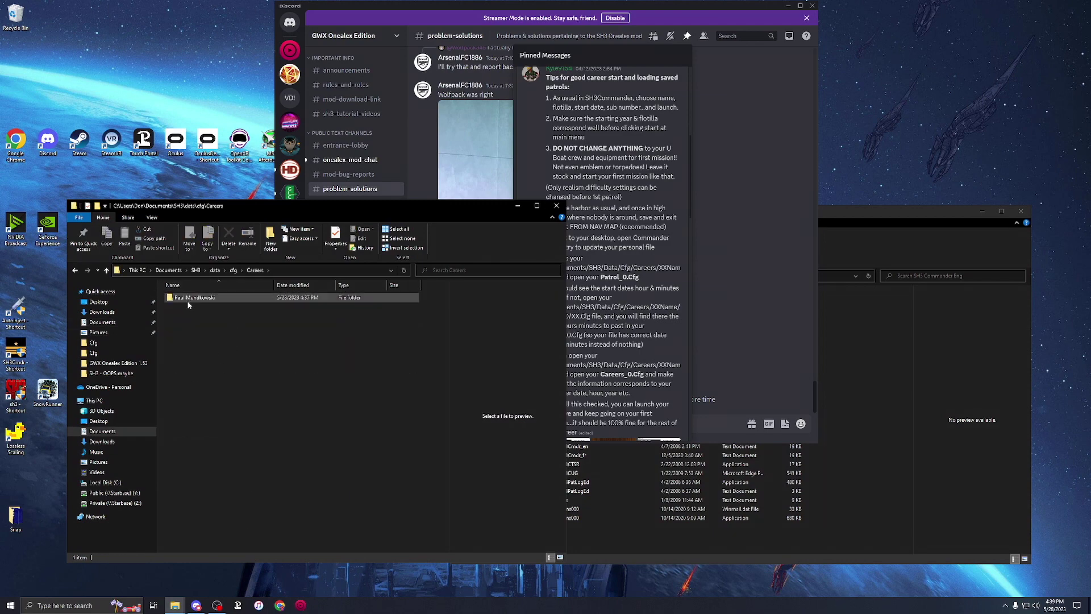
double_click(223, 301)
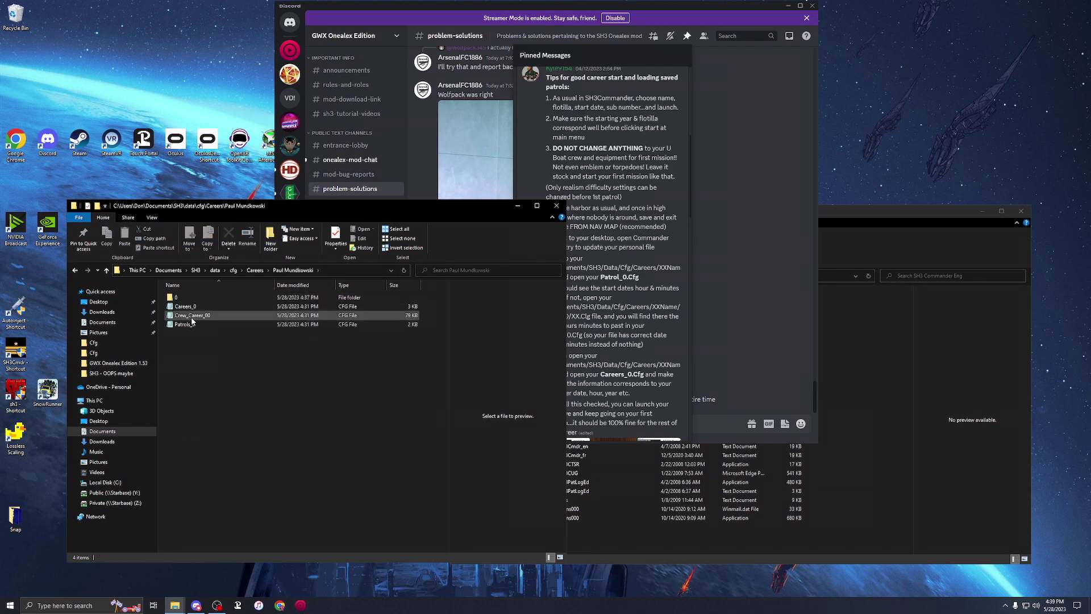
left_click_drag(436, 208, 383, 208)
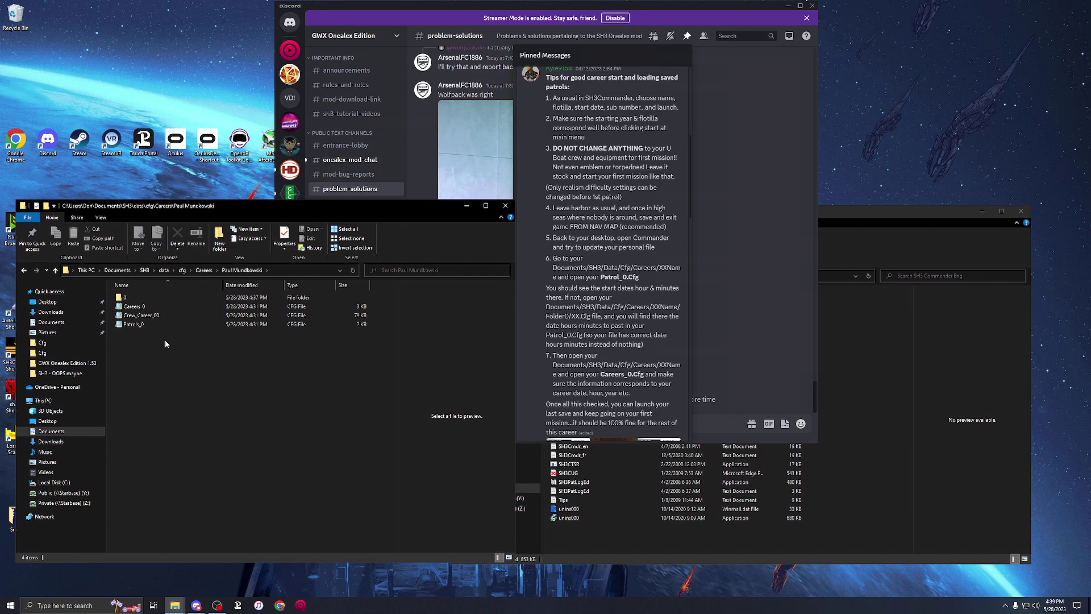
double_click(135, 324)
left_click_drag(642, 97, 158, 144)
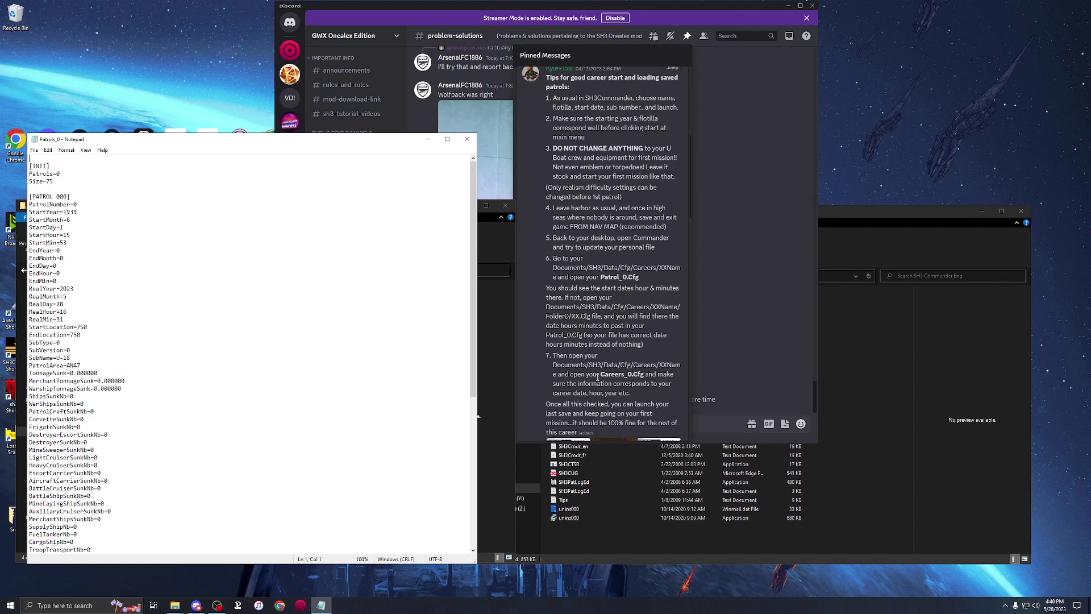
- In the second folder window, open Careers_0 from the captain's Careers folder and place it beside the Patrols_0 file
left_click(602, 540)
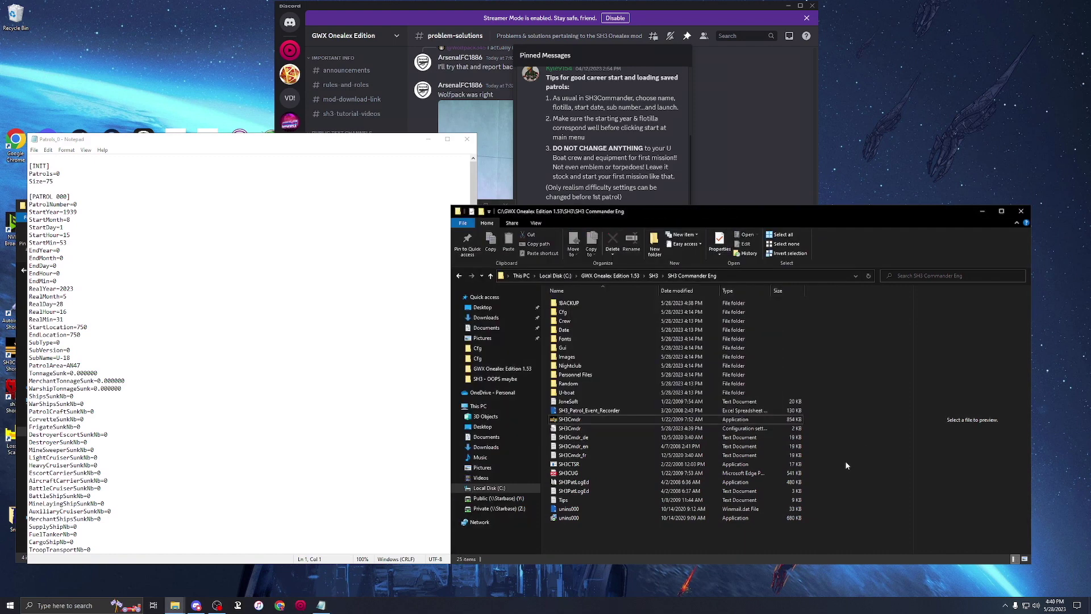
left_click(492, 329)
double_click(562, 375)
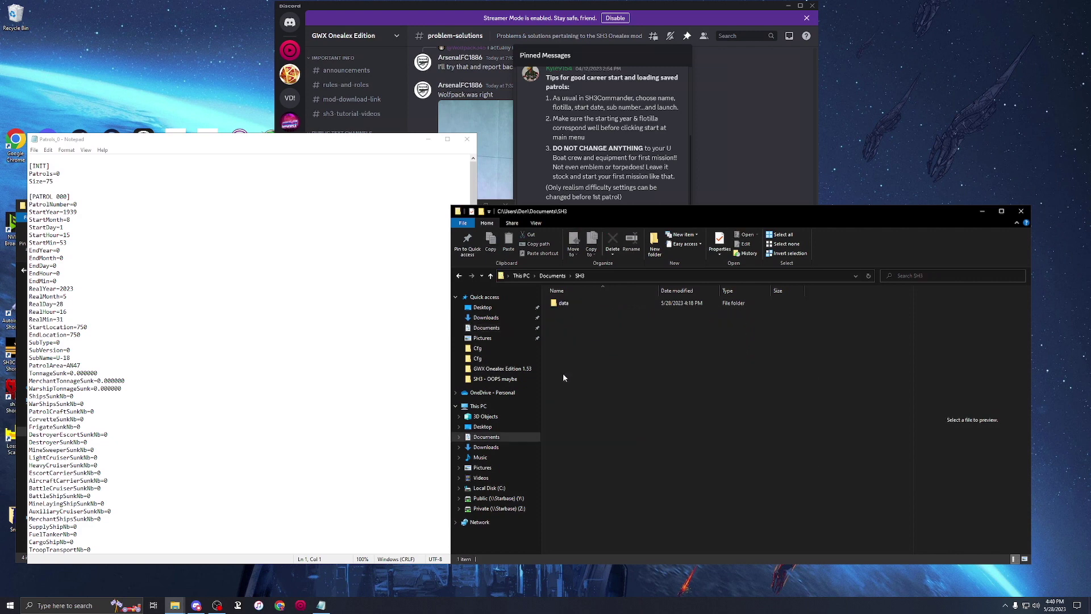
double_click(555, 305)
double_click(555, 305)
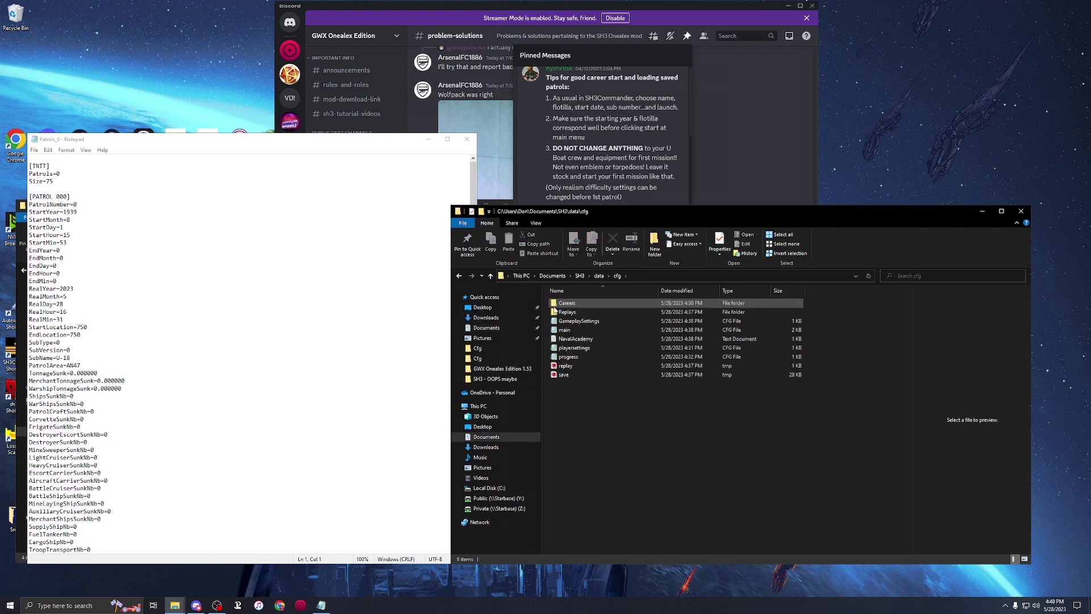
double_click(554, 305)
double_click(555, 306)
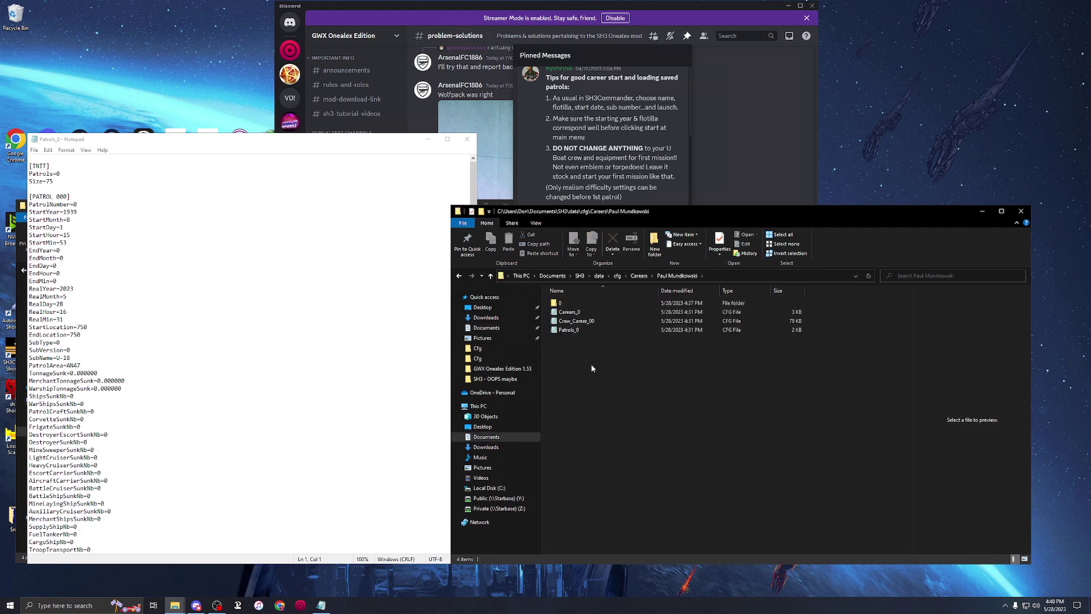
double_click(570, 313)
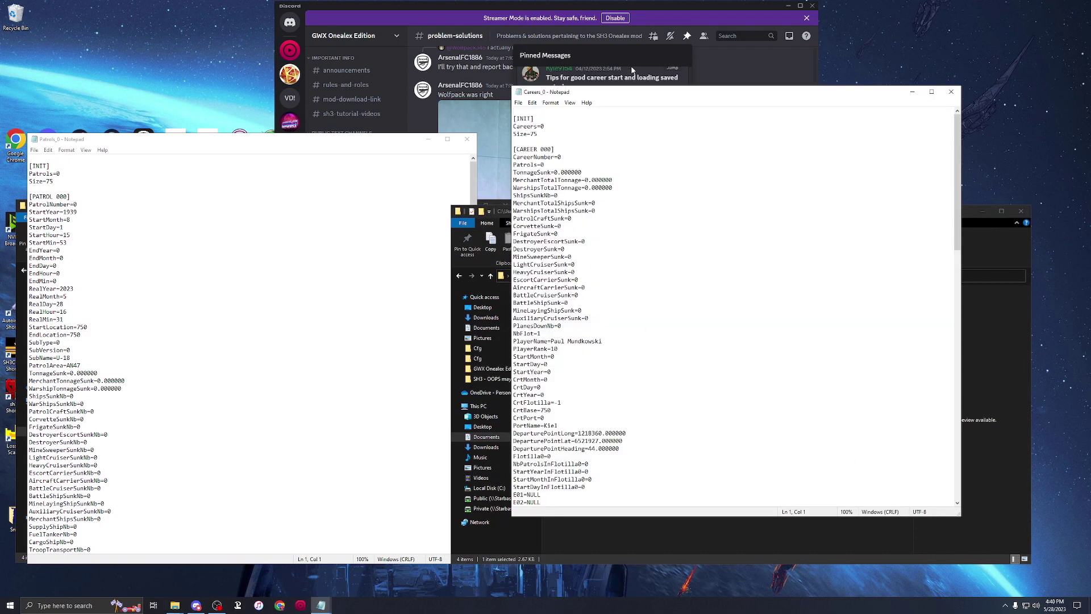
left_click_drag(641, 92, 628, 153)
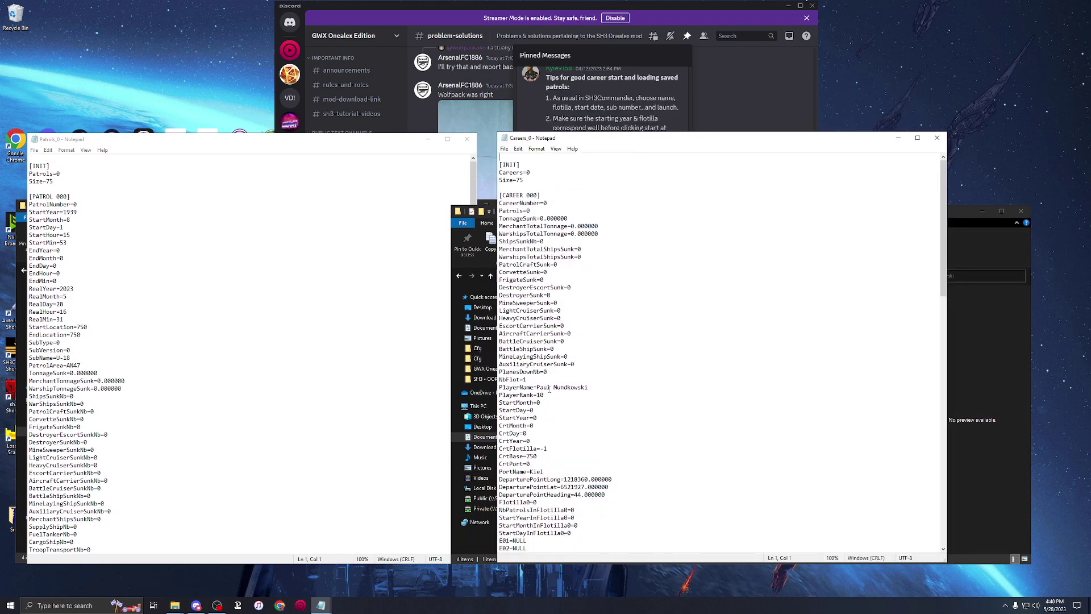
- Set StartMonth to 8, StartDay to 1 and StartYear to 1939 in Careers_0, and save the file
left_click(540, 403)
key("BackSpace")
type("939")
left_click(504, 148)
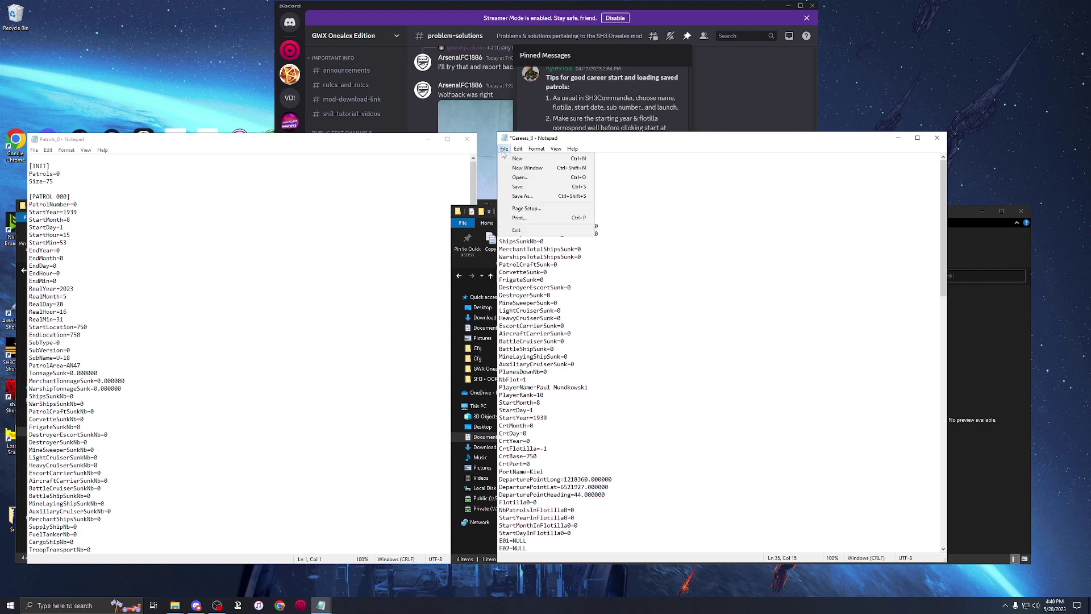
left_click(512, 188)
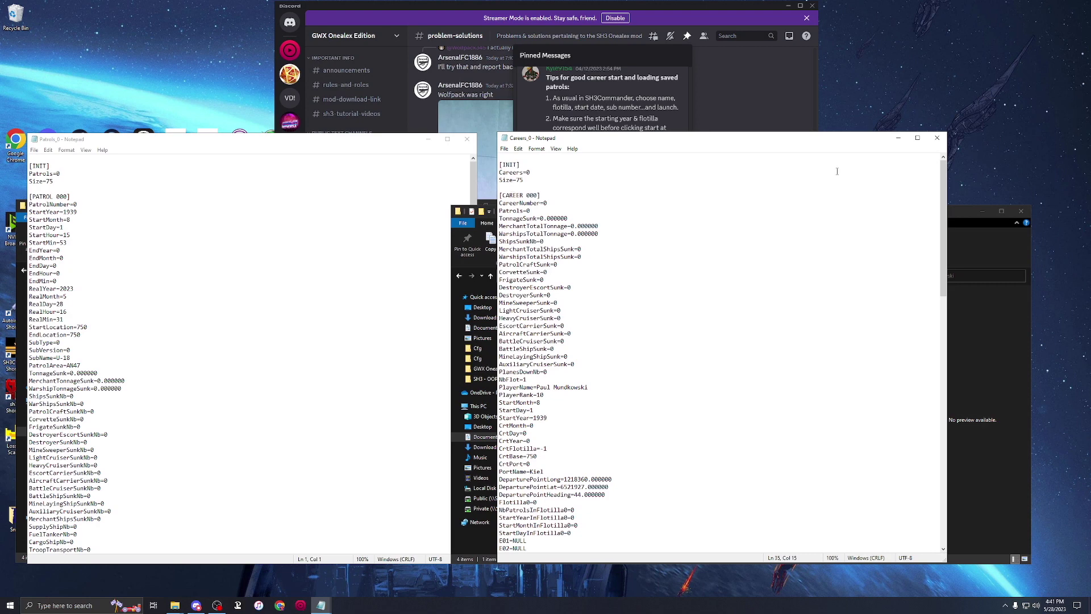
- Close the Careers_0 and Patrols_0 files and both captain's career folder windows
left_click(938, 138)
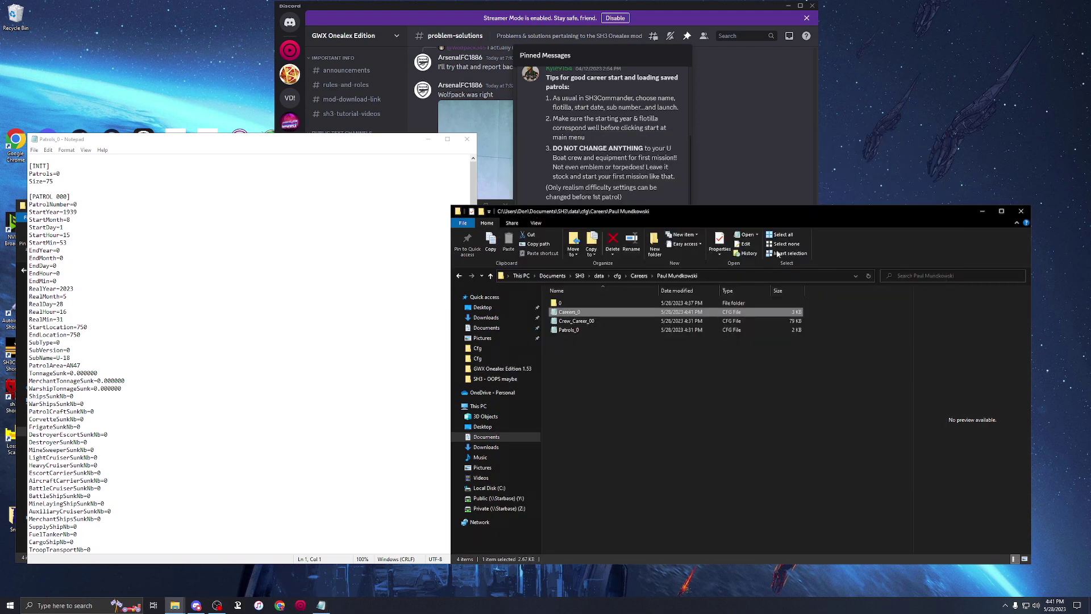
left_click(467, 140)
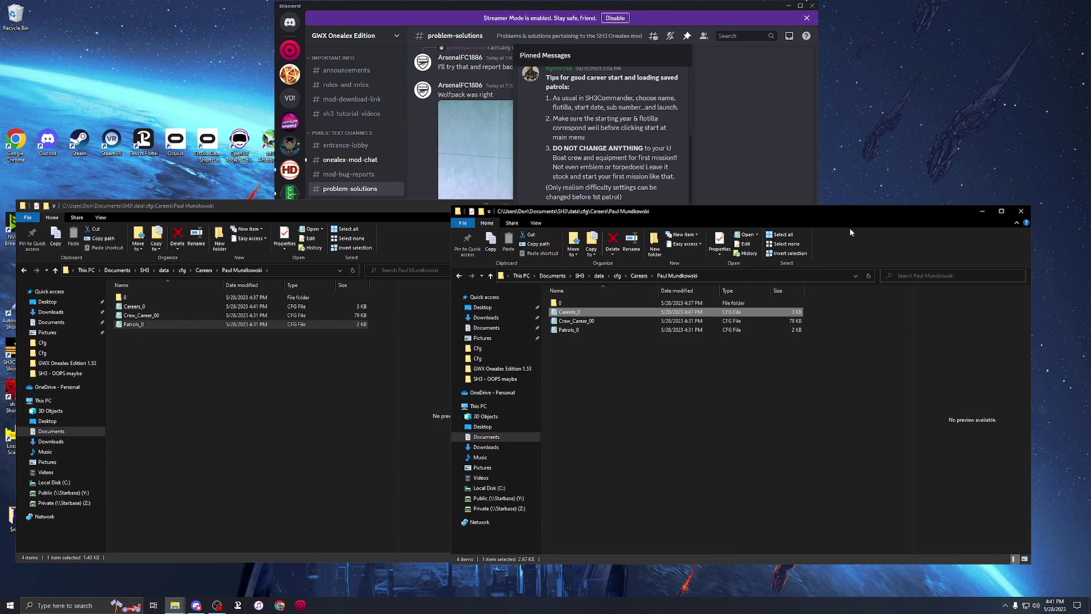
left_click(1024, 212)
left_click(505, 206)
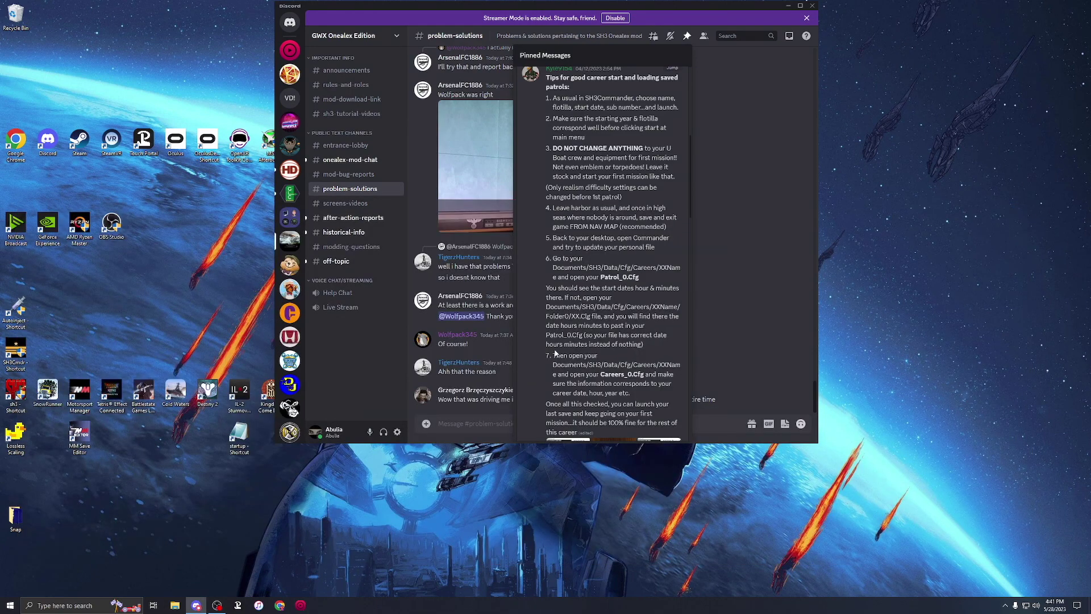
- Read the remaining pinned career tips, and select the captain's career in SH3 Commander to launch the game
scroll(623, 345, "down", 1)
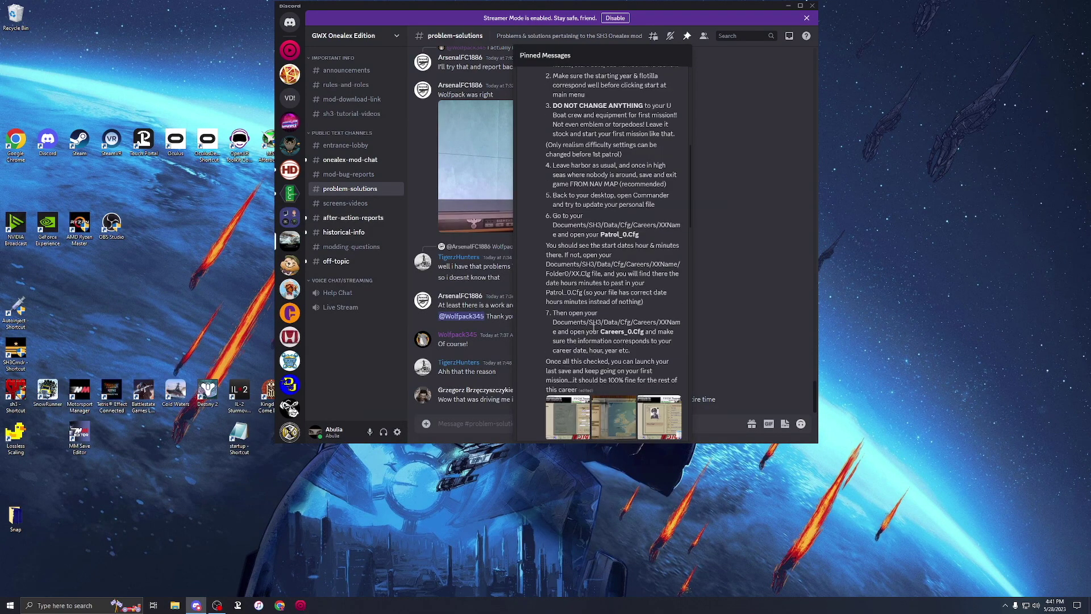
scroll(593, 327, "down", 3)
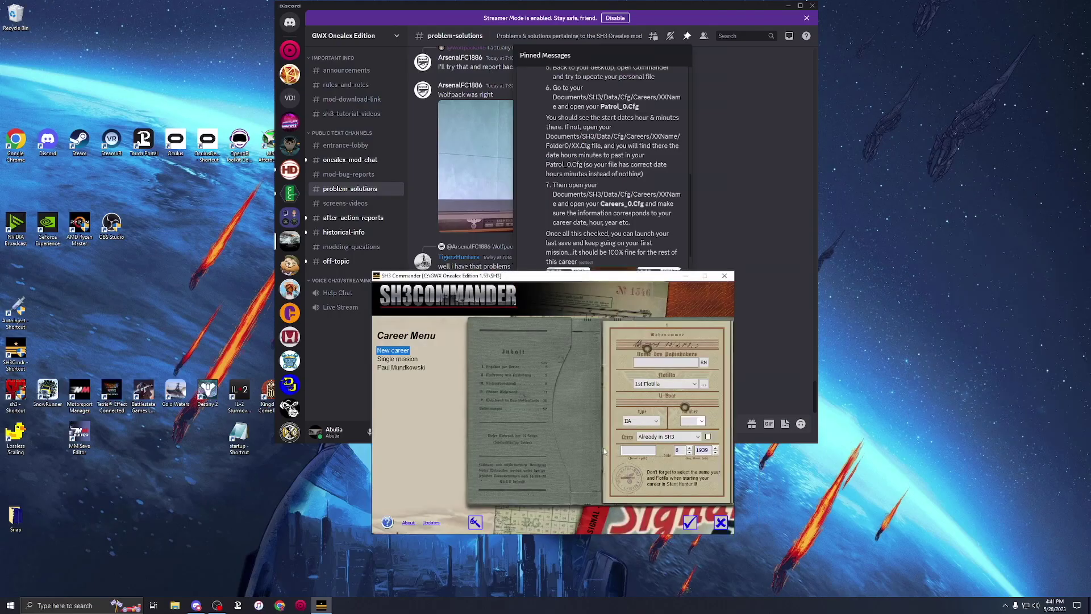
left_click(401, 367)
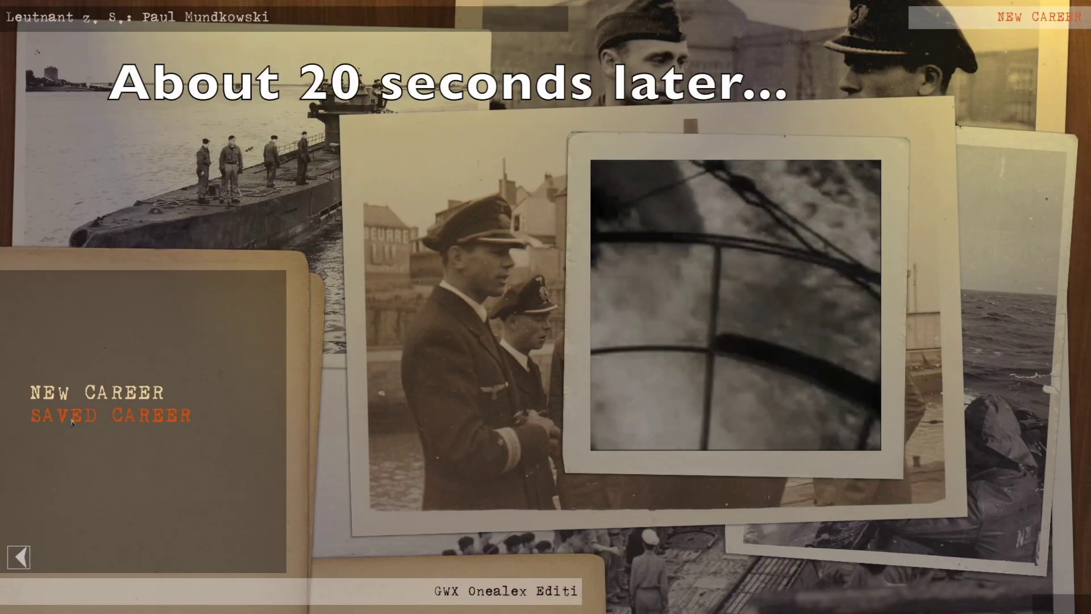
- Load the captain's In Mission save from the saved careers, accepting the deletion of related saves after it
left_click(72, 422)
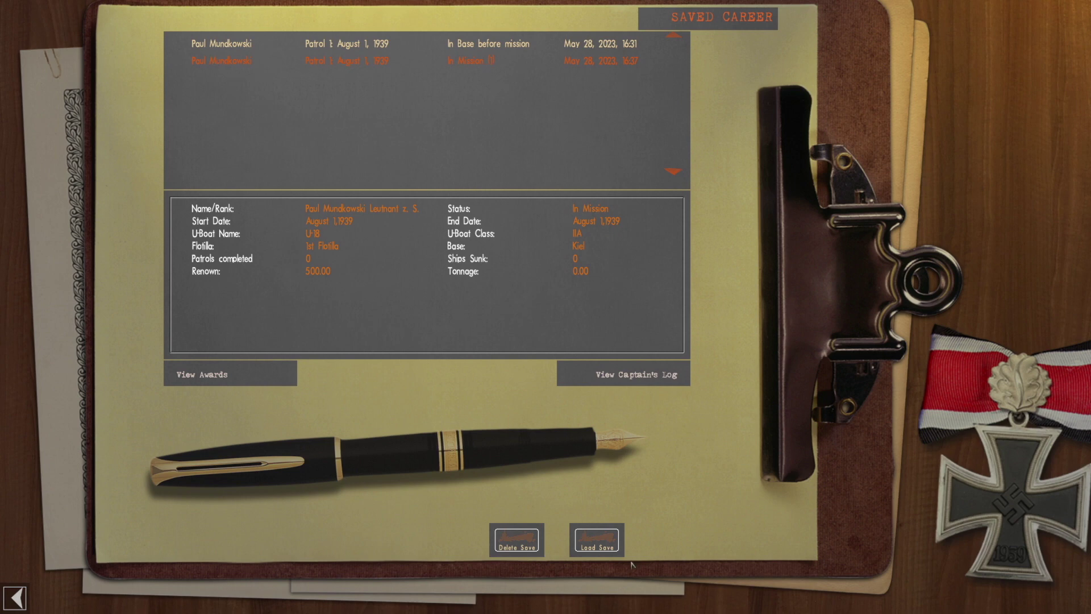
left_click(595, 546)
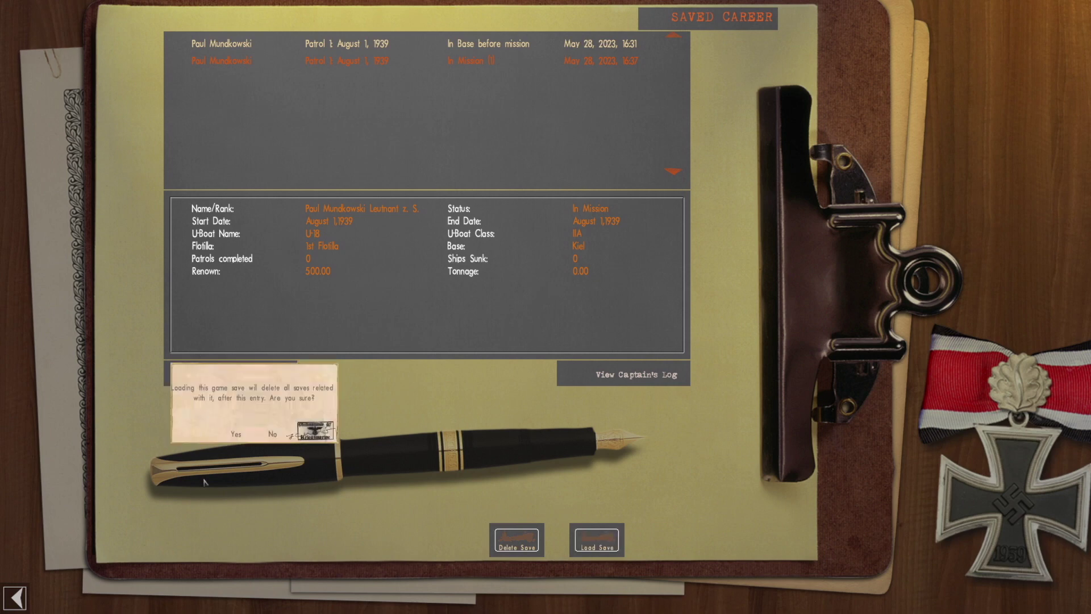
left_click(236, 433)
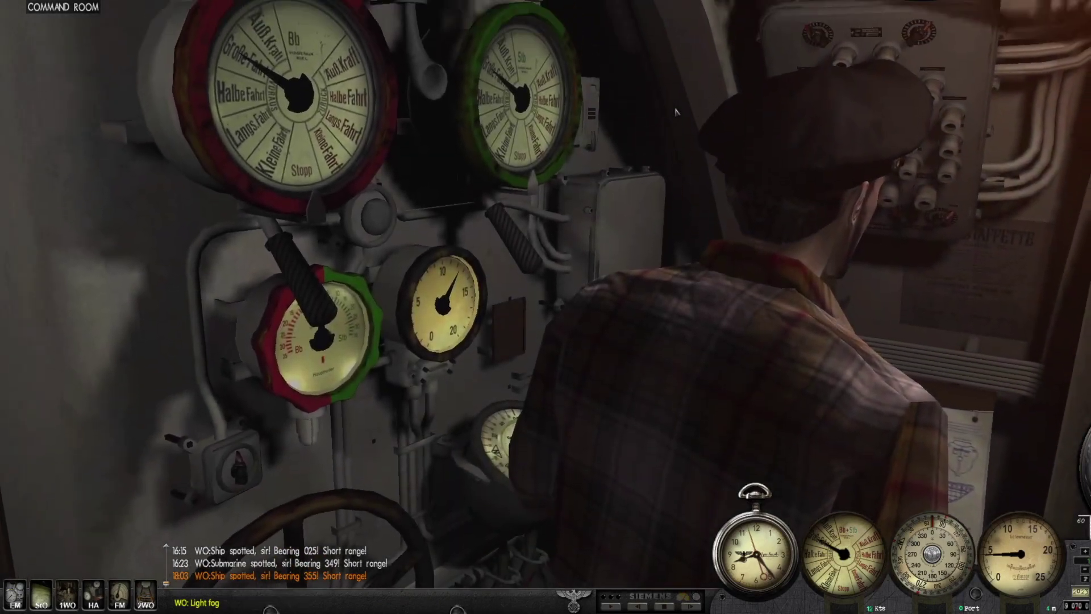
- Inspect the loaded patrol in the command room, on the navigation map, from the bridge and in the orders
left_click_drag(676, 112, 739, 113)
key("F5")
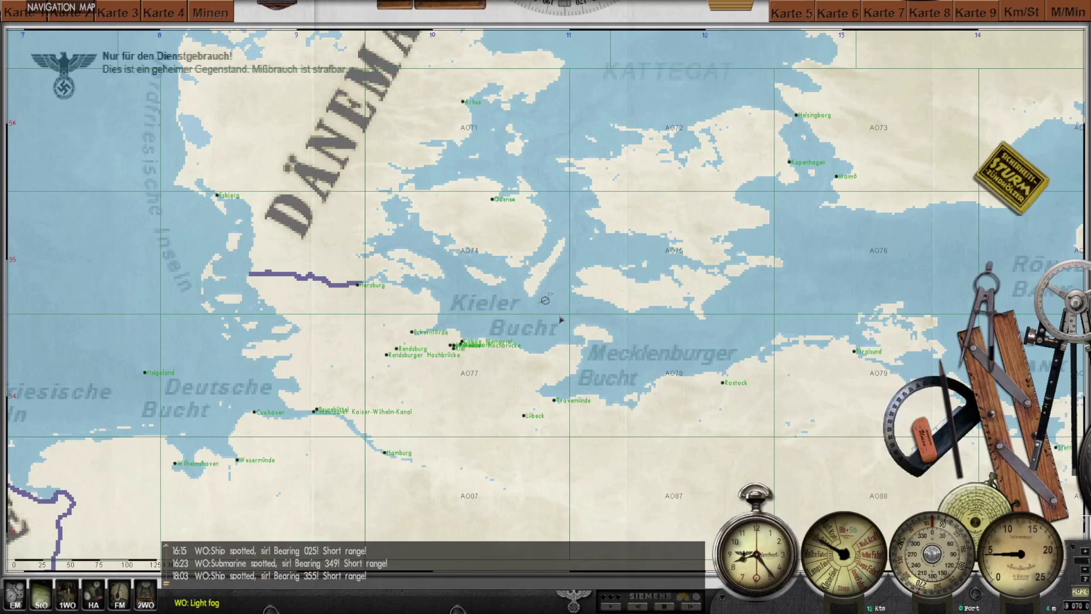
scroll(562, 321, "up", 3)
scroll(470, 267, "down", 3)
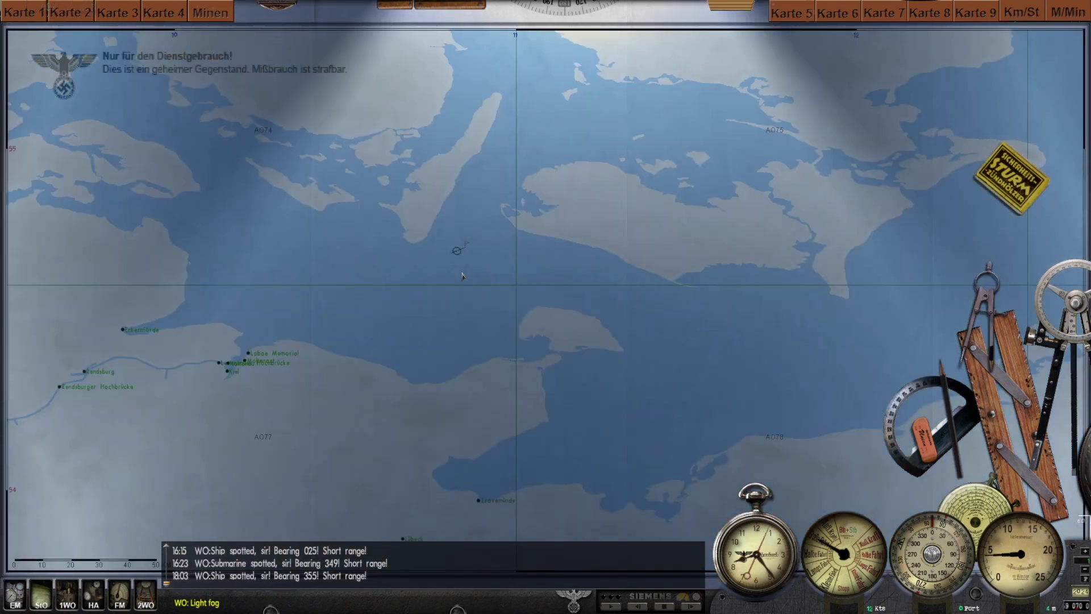
key("F2")
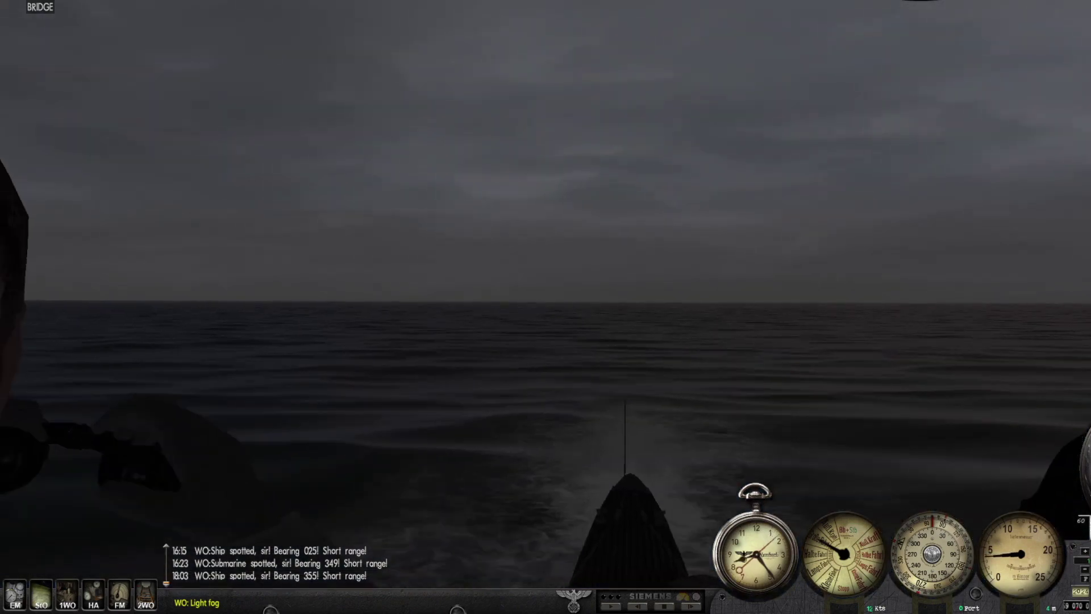
key("F5")
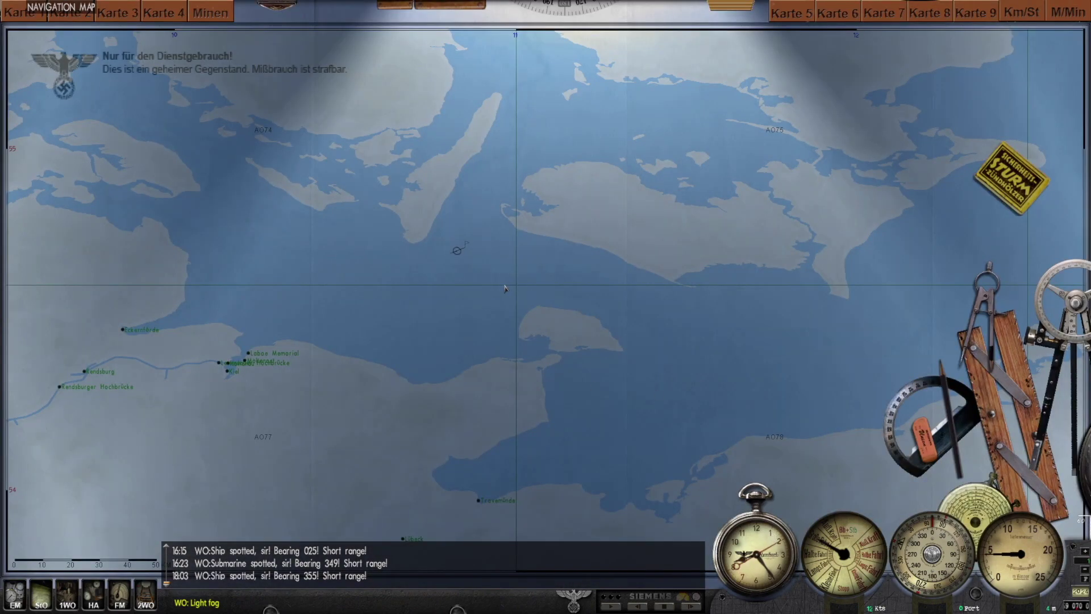
key("F12")
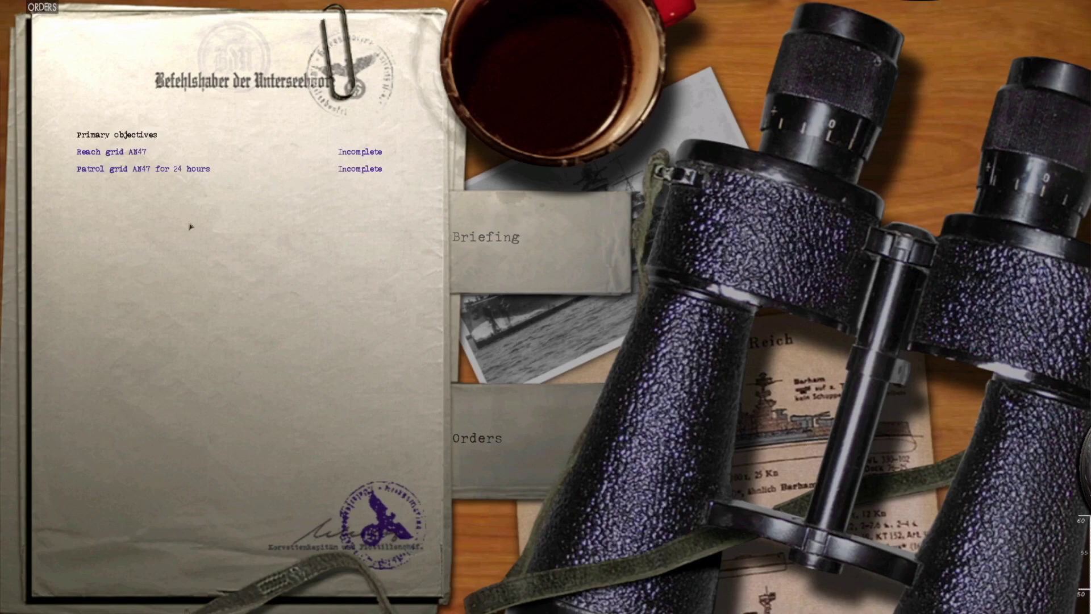
key("F5")
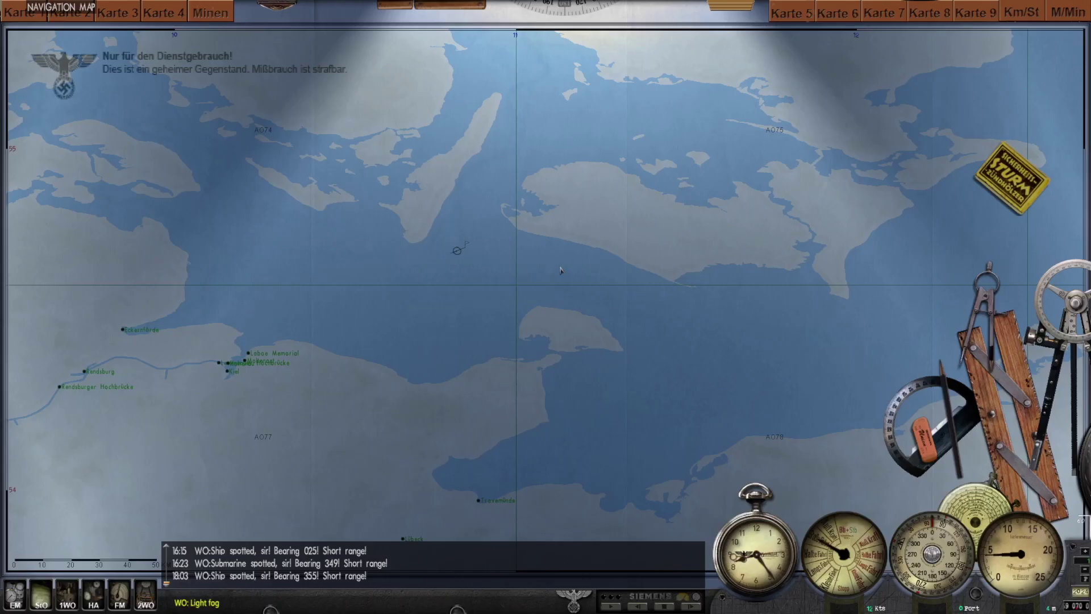
scroll(561, 271, "down", 3)
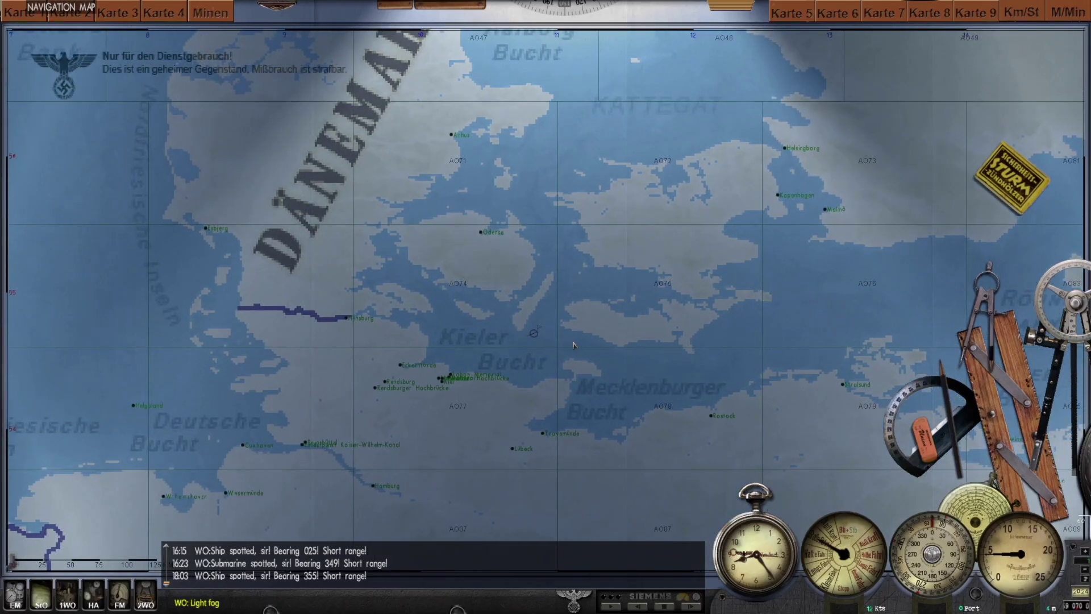
- Review the in-game key command help, including the Stations and Other Controls pages, and close it
key("F1")
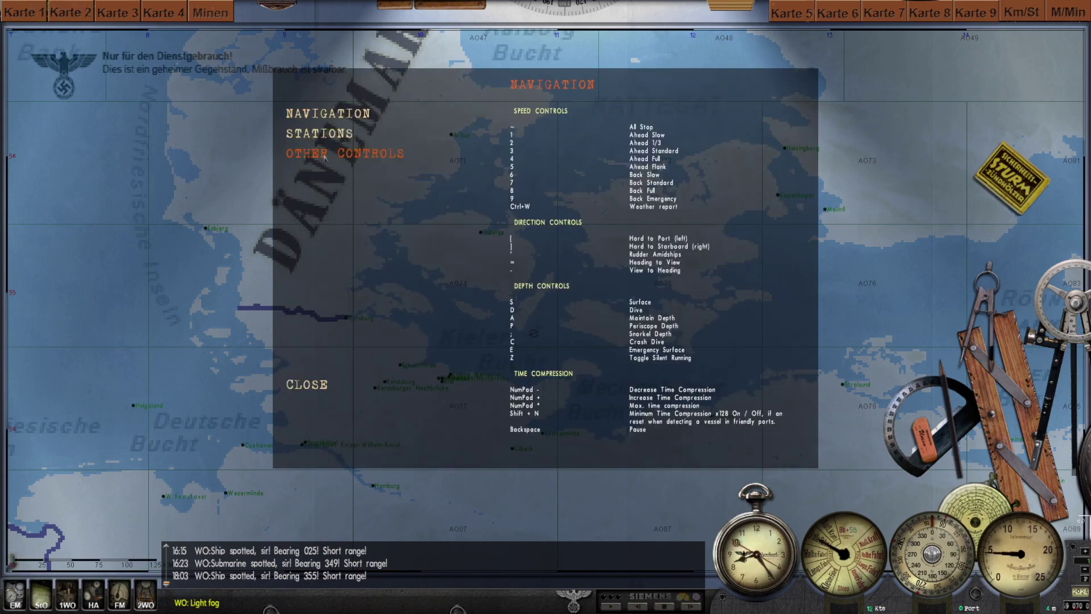
left_click(322, 136)
left_click(341, 153)
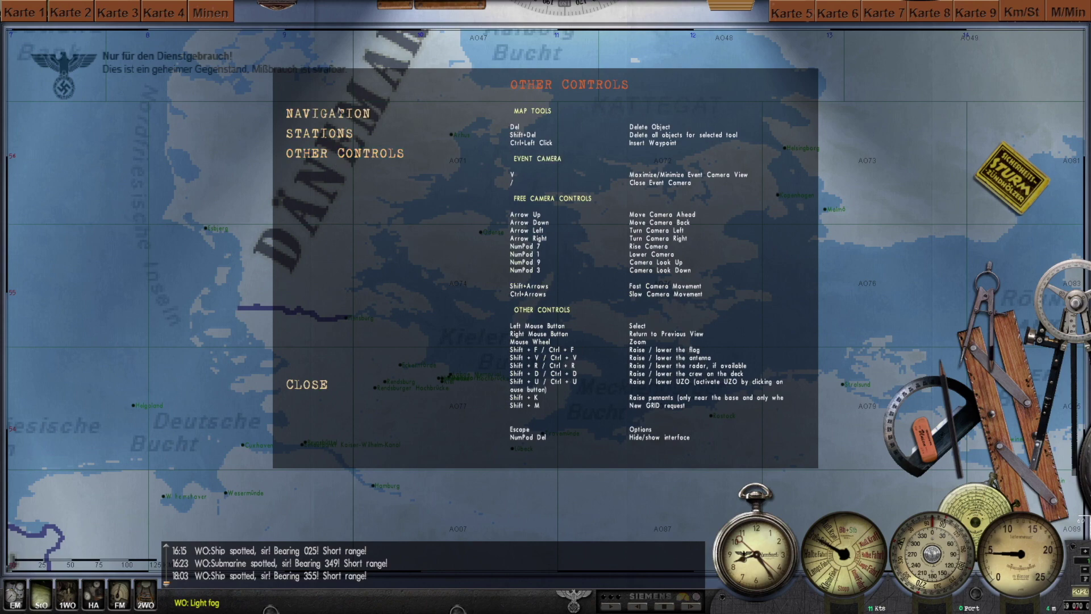
left_click(306, 384)
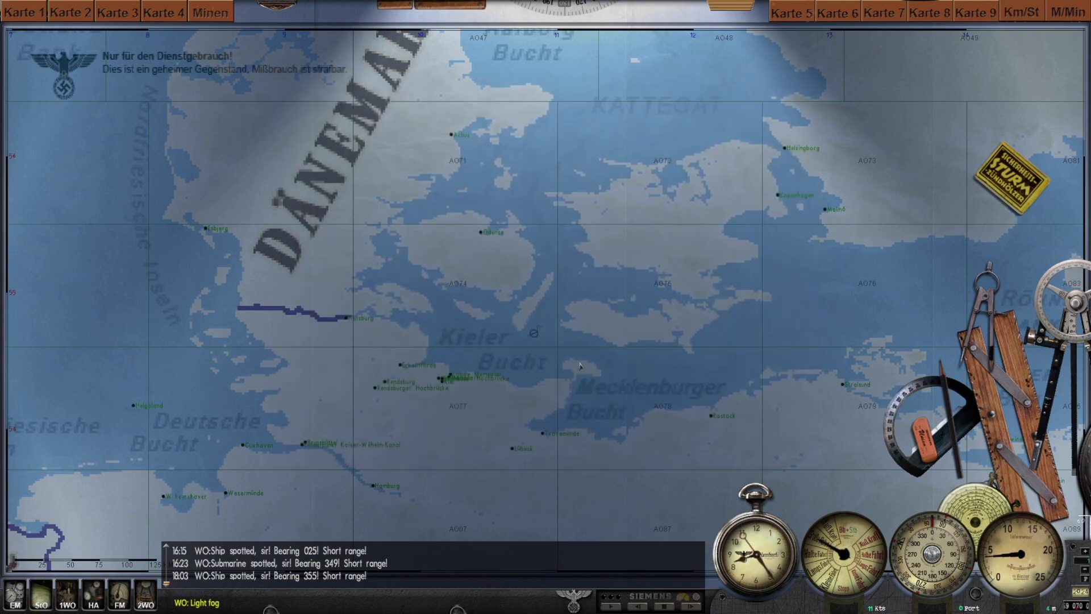
- Save the current patrol under the name 2, exit it, and quit the game to the desktop
key("Escape")
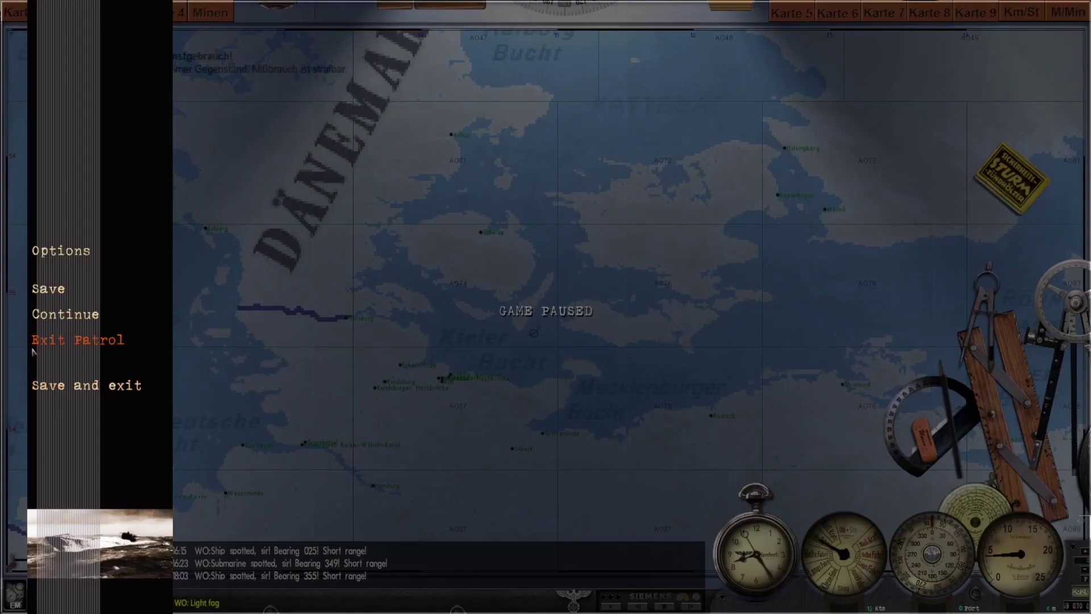
left_click(87, 390)
key("Return")
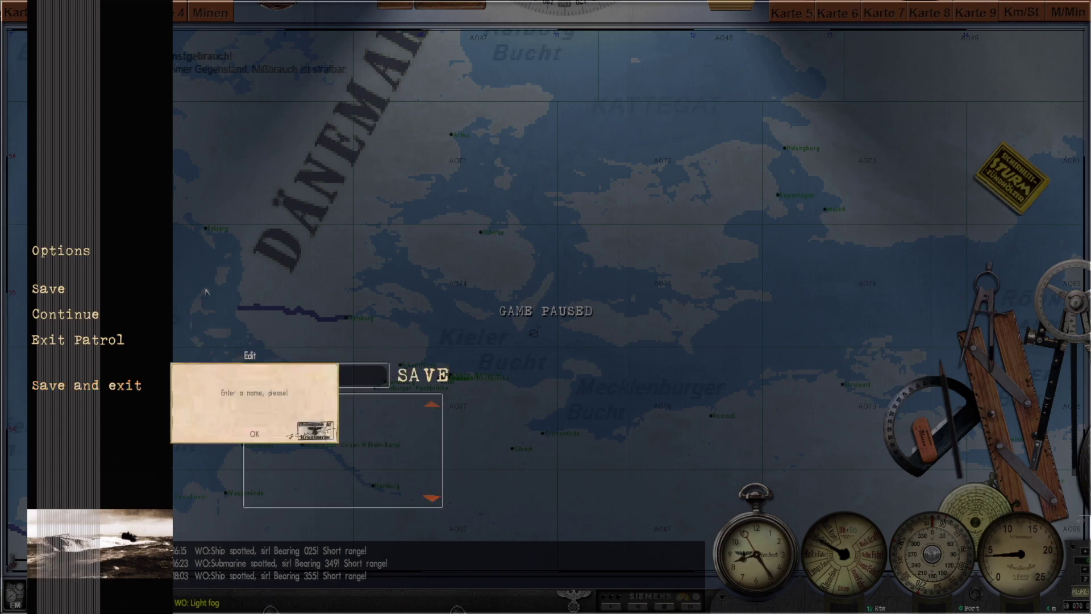
left_click(250, 429)
type("2")
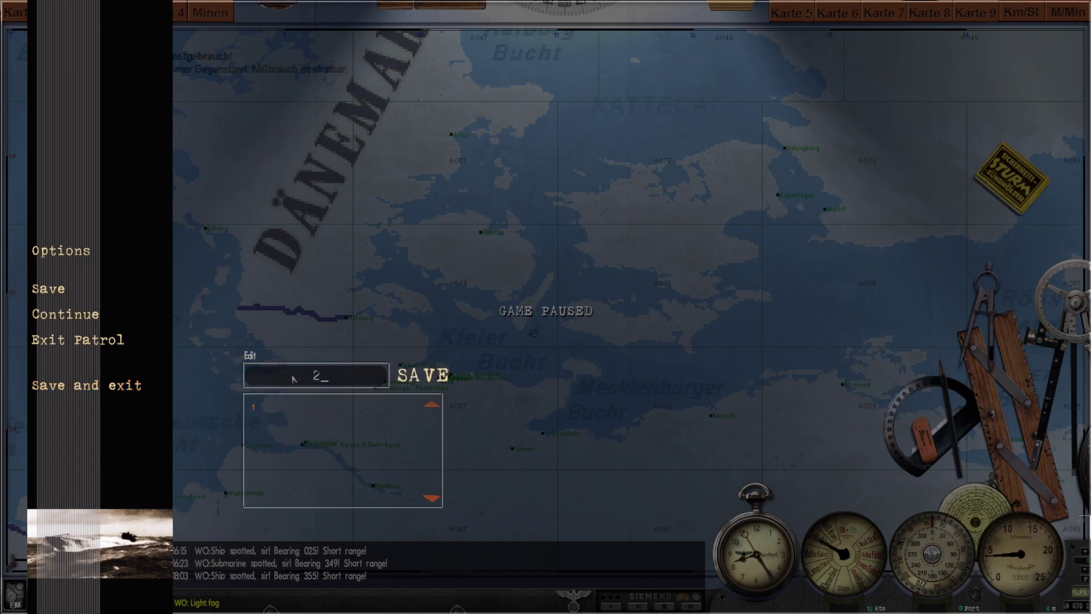
left_click(423, 378)
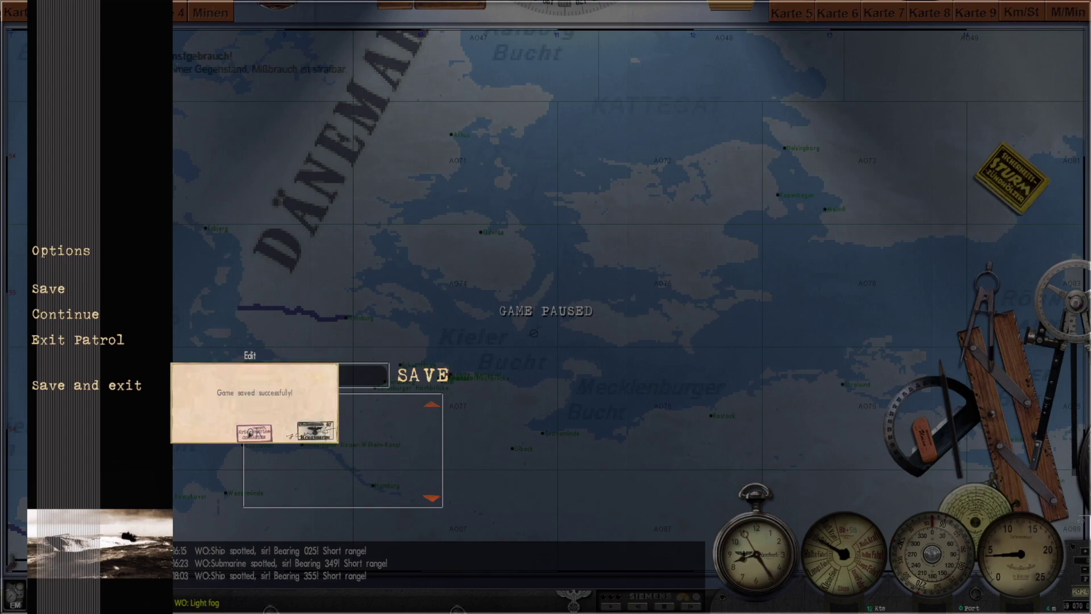
left_click(254, 433)
left_click(698, 584)
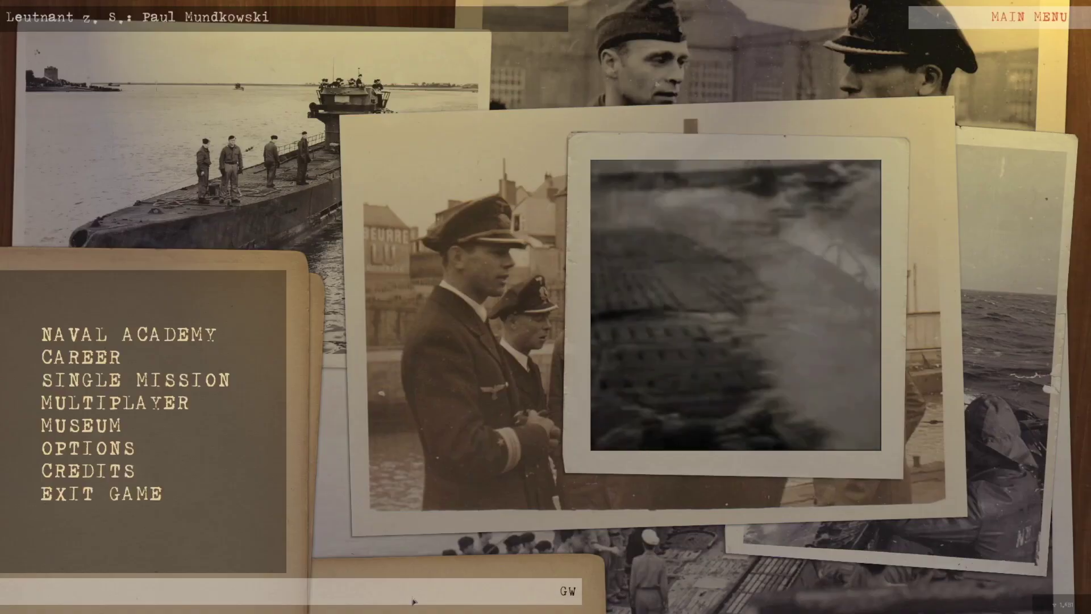
key("Escape")
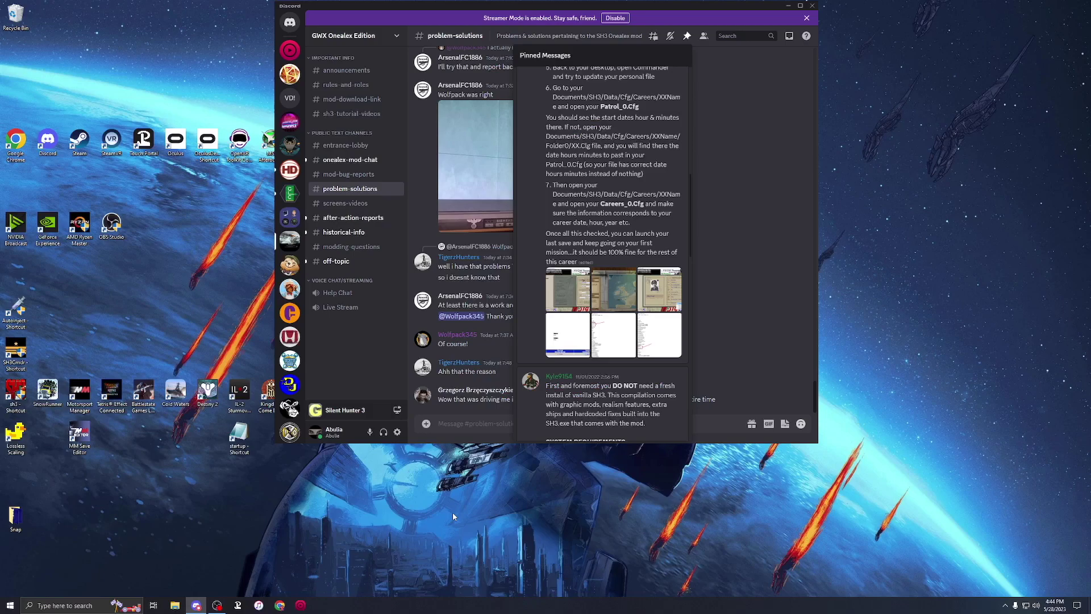
- Open GWX 3.0 Manual Eng from the SH3 documentation folder of GWX Onealex Edition 1.53 on the C: drive, using Microsoft Edge
key("super+e")
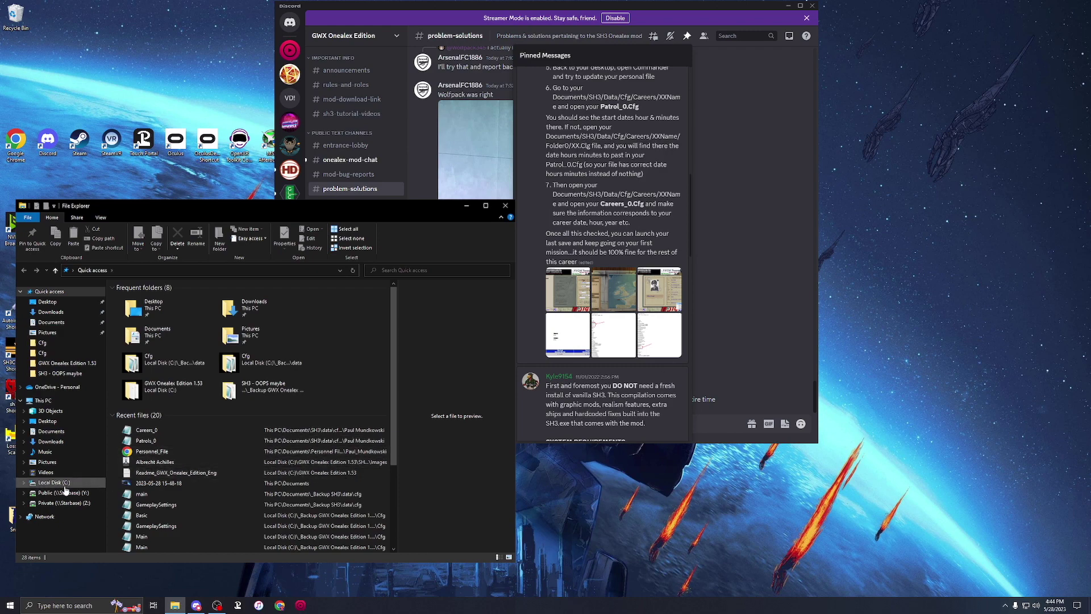
left_click(57, 482)
double_click(153, 360)
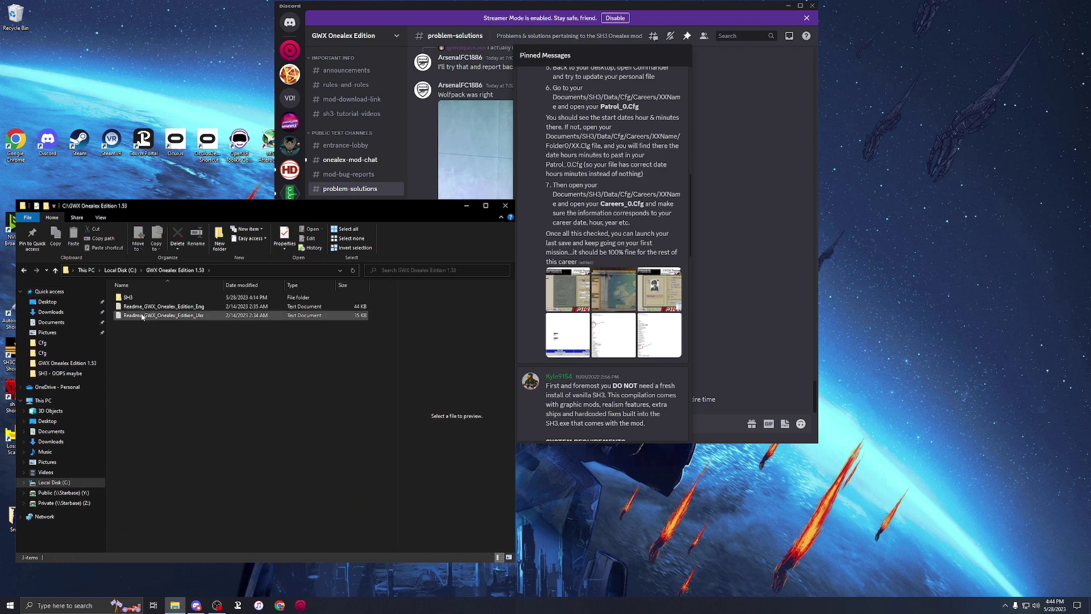
double_click(130, 299)
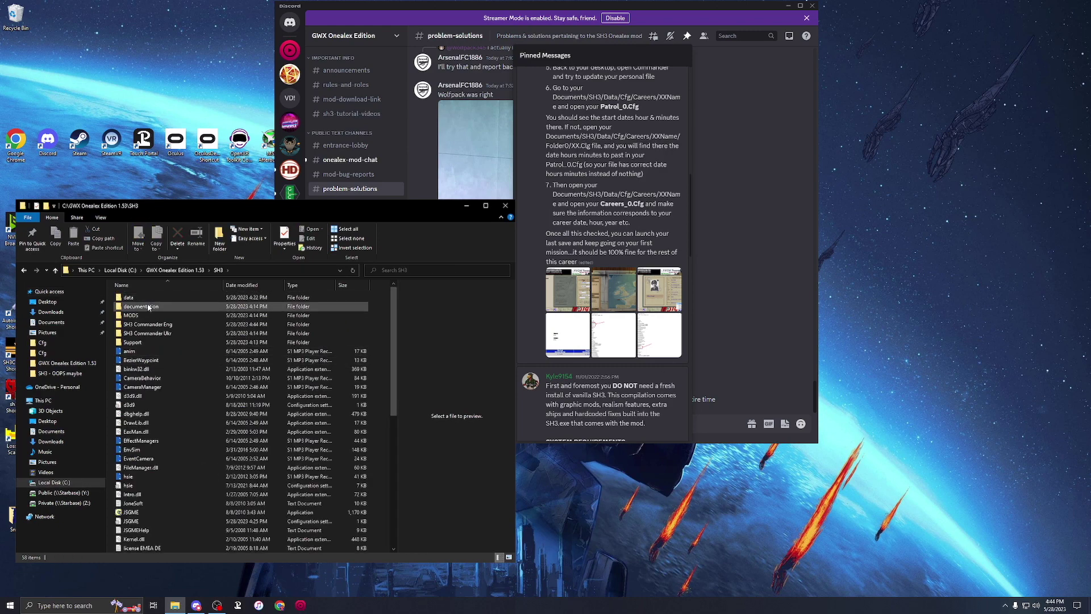
double_click(149, 308)
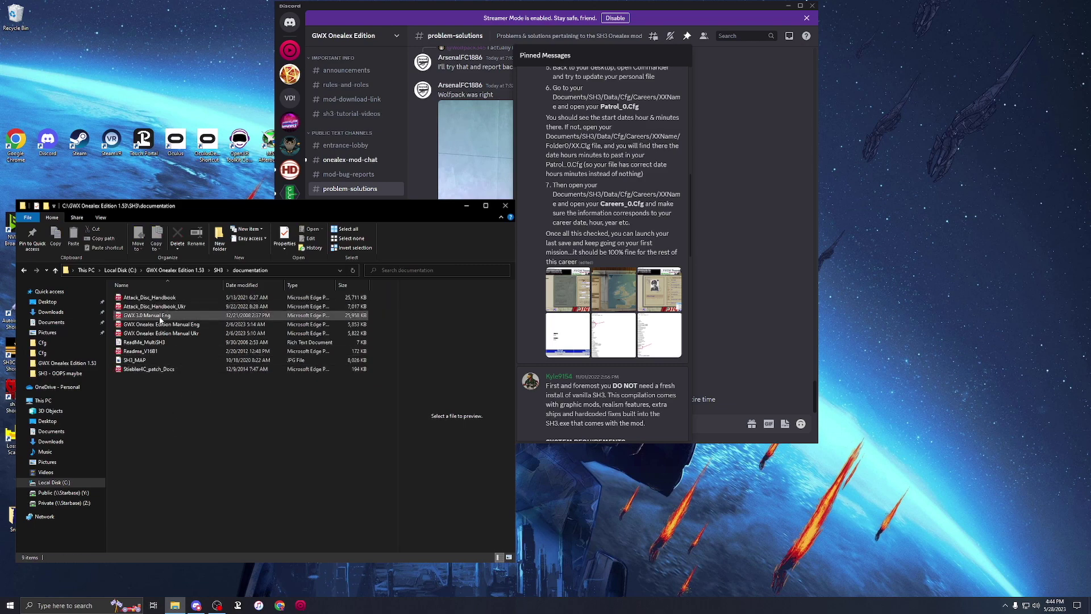
double_click(158, 316)
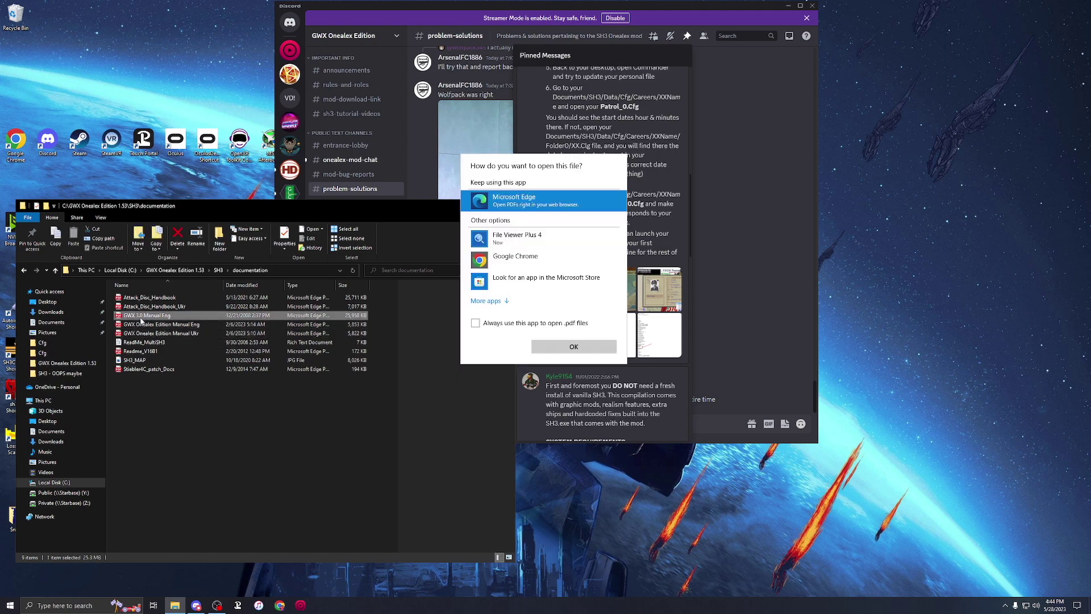
left_click(559, 348)
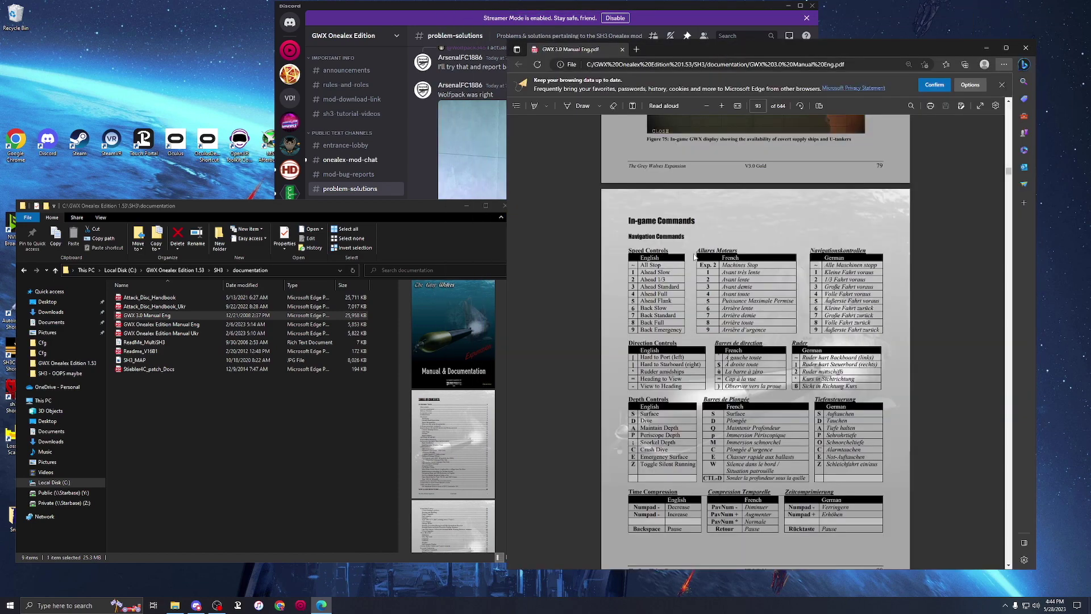
- Skim the GWX 3.0 manual from its last page back to the cover, and examine its table of contents
left_click_drag(1008, 171, 1000, 577)
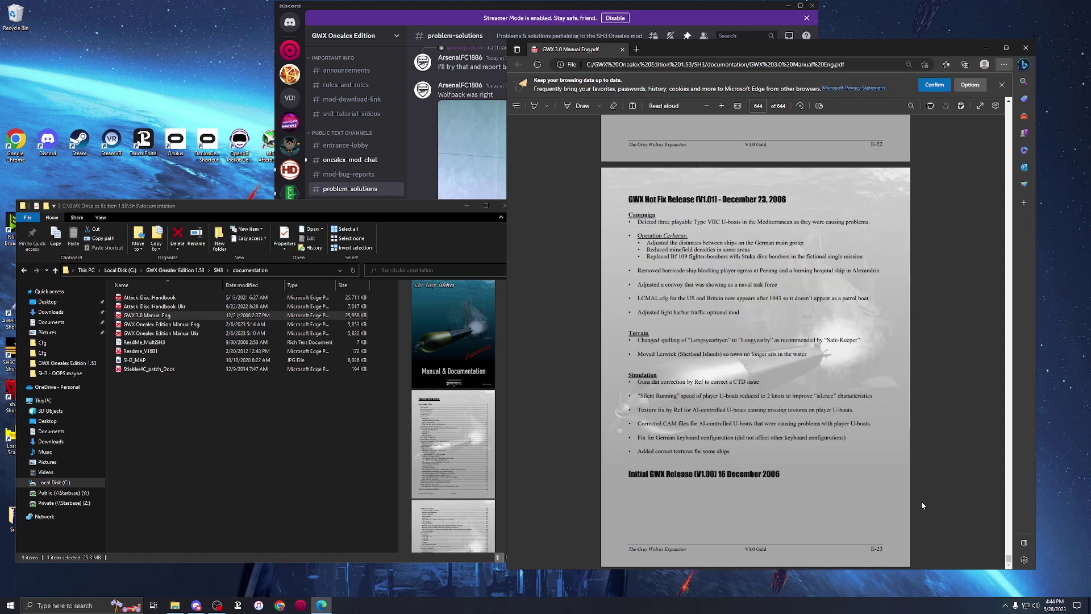
scroll(932, 492, "up", 1)
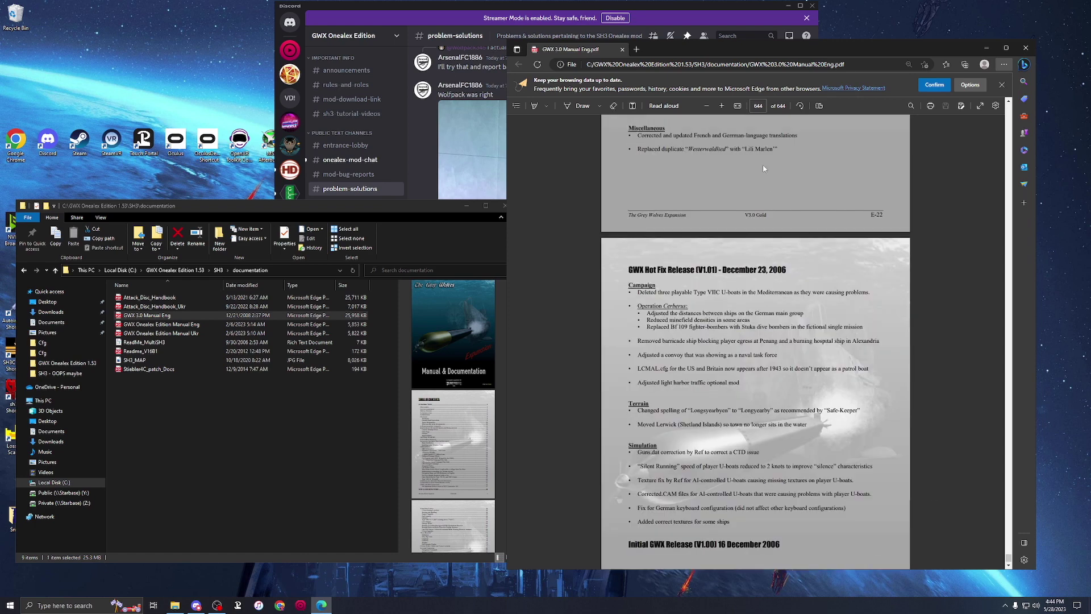
scroll(770, 181, "down", 1)
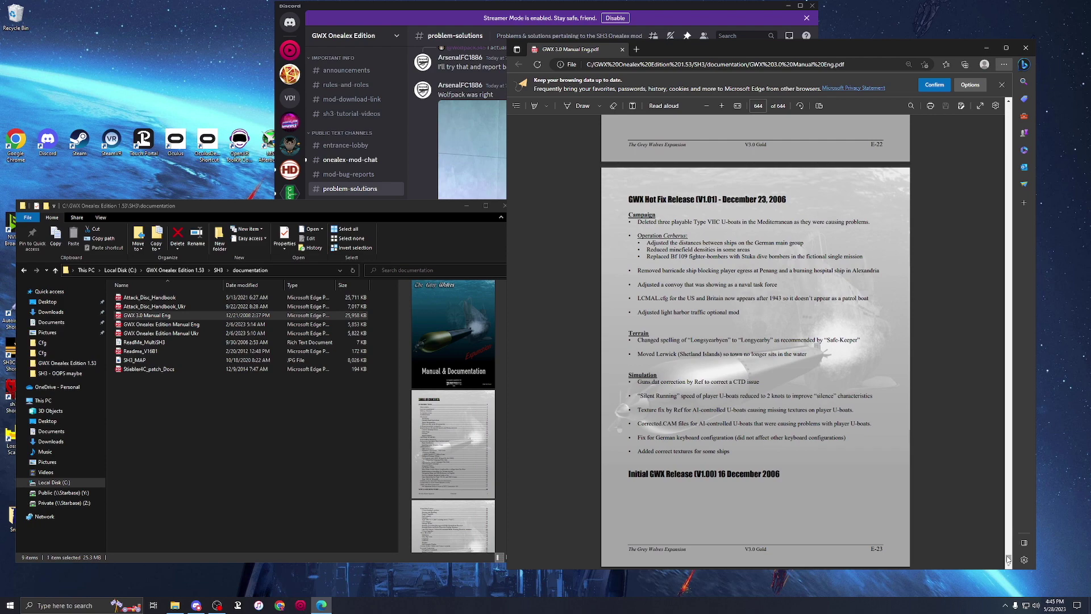
key("Home")
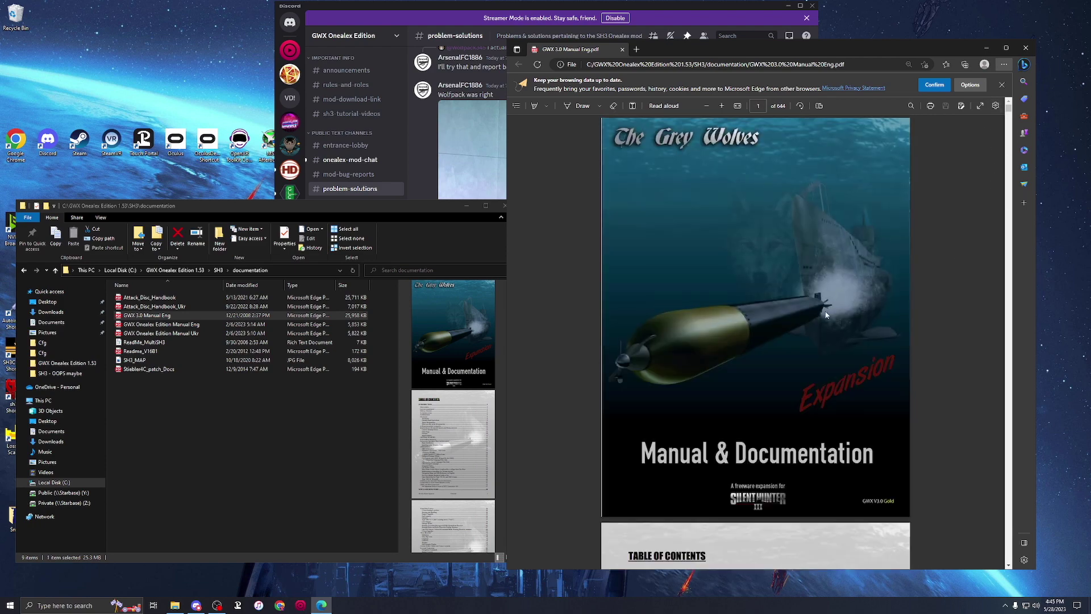
scroll(785, 301, "down", 10)
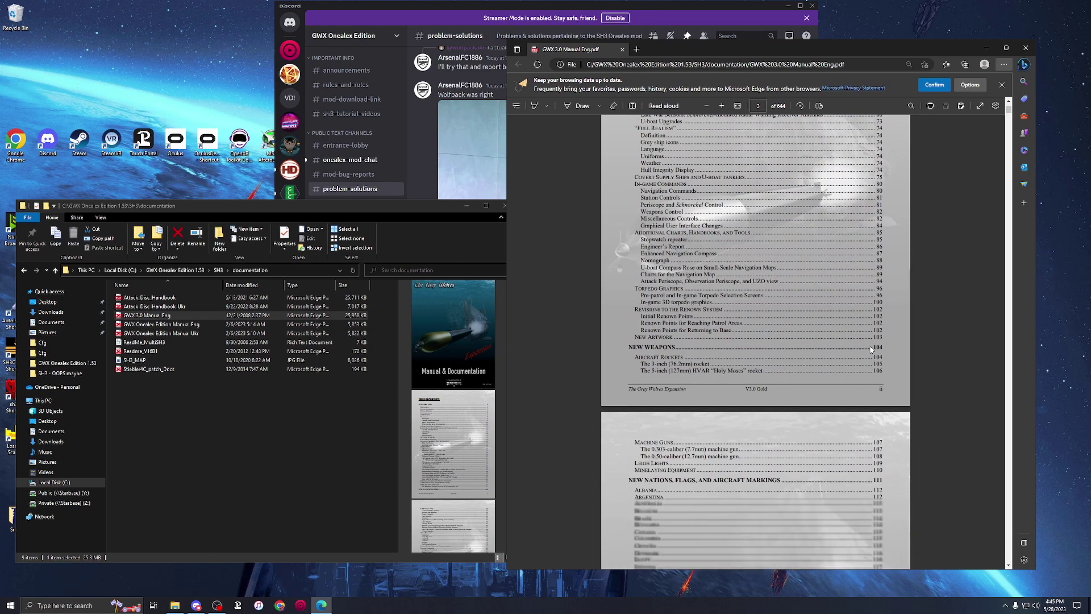
scroll(871, 350, "up", 3)
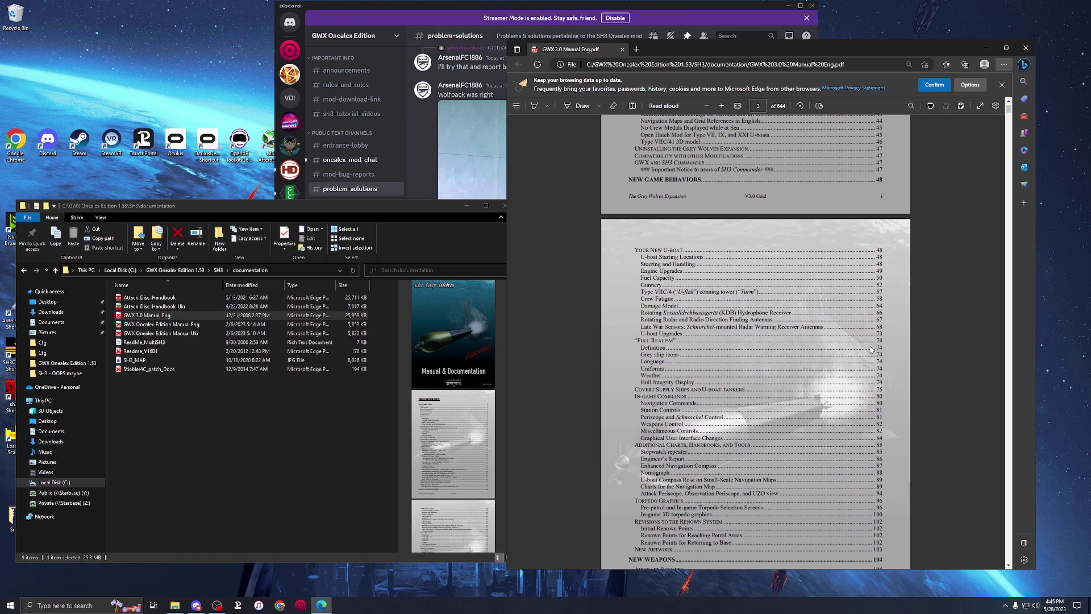
scroll(819, 418, "down", 1)
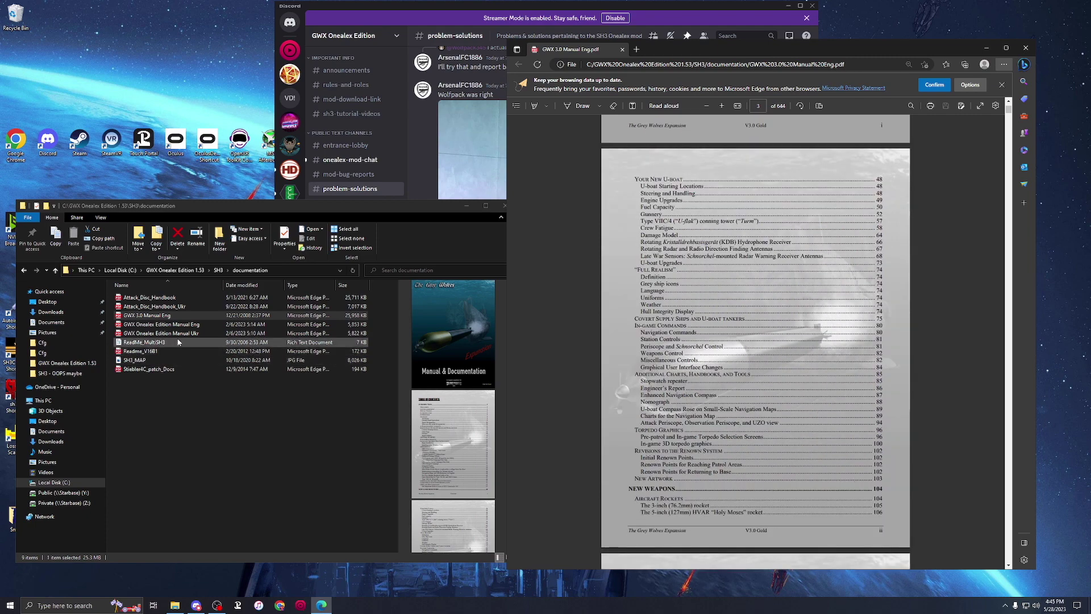
- Open GWX Onealex Edition Manual Eng from the documentation folder and go back to its cover page
left_click(147, 327)
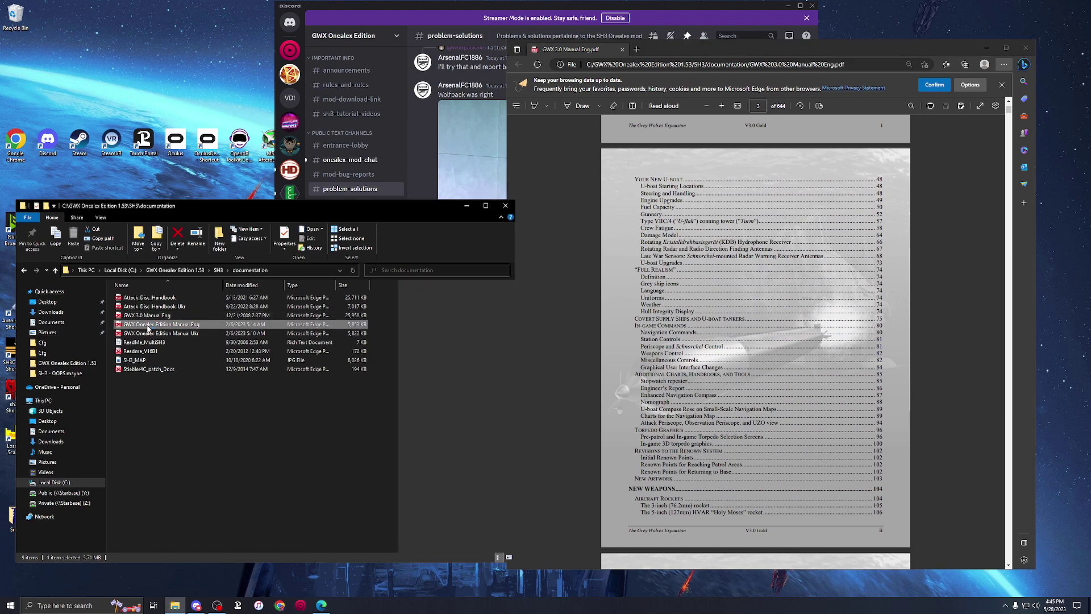
double_click(147, 328)
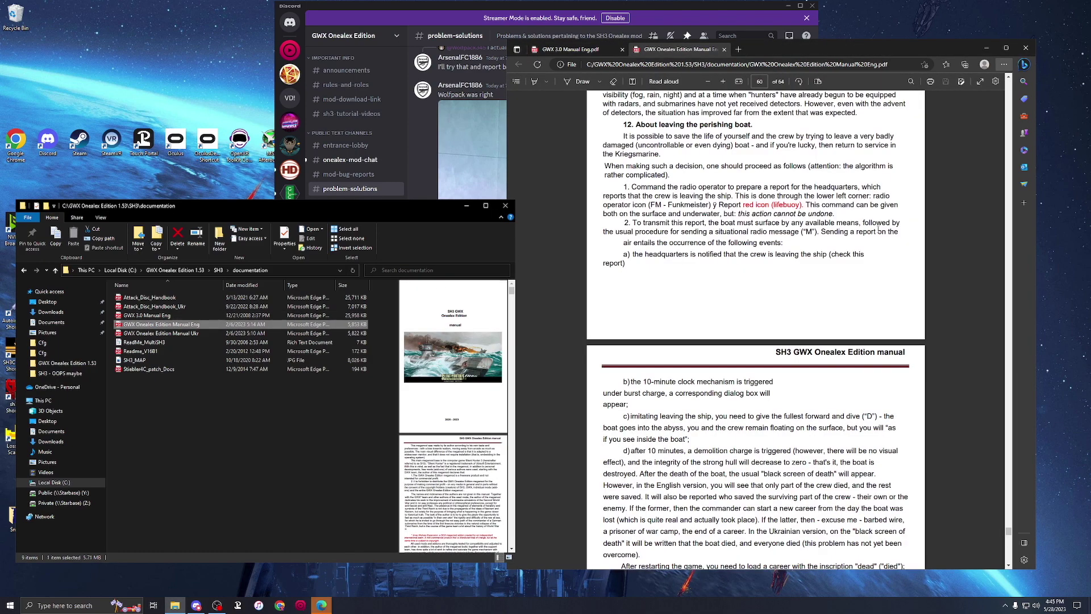
scroll(878, 229, "up", 5)
left_click(1009, 528)
left_click_drag(1008, 527, 1007, 244)
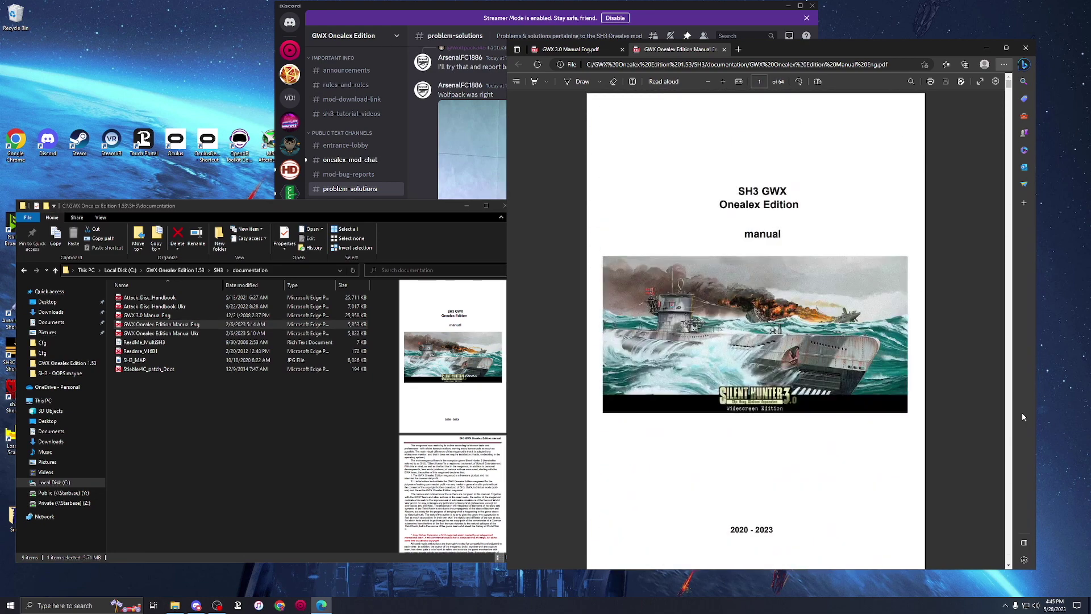
- Review the Onealex manual's system requirements, installation, mod descriptions and known issues, and return to its cover
left_click(1008, 438)
left_click(1008, 439)
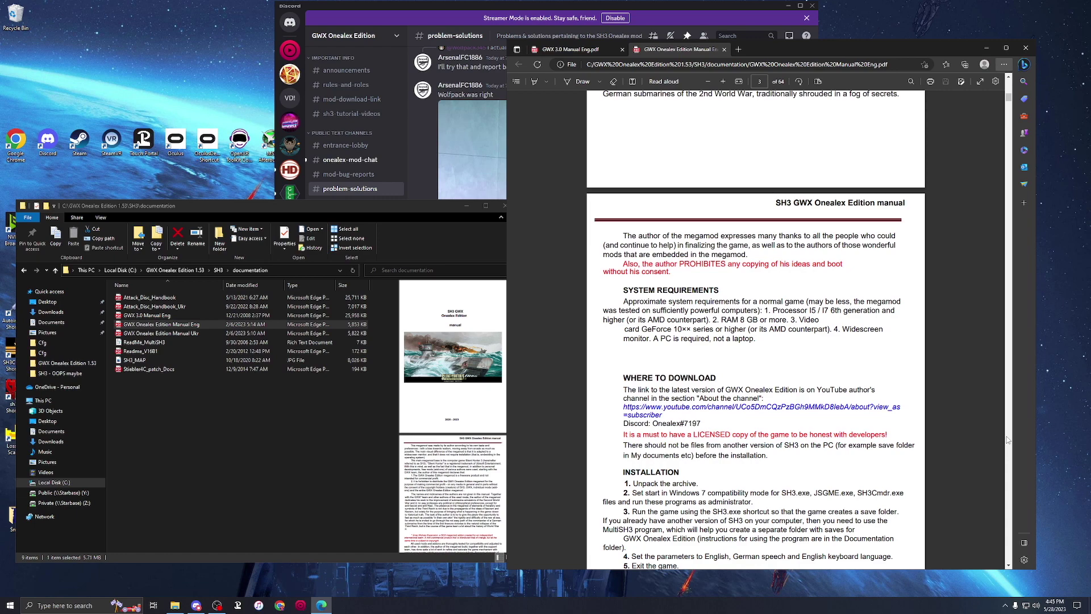
left_click(1007, 438)
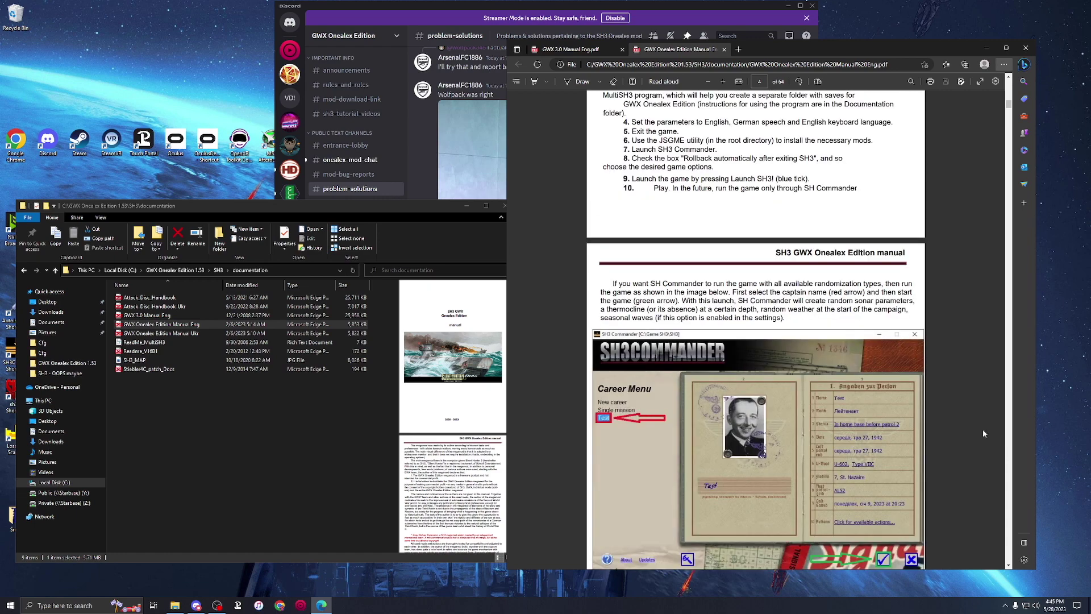
scroll(1007, 439, "up", 8)
scroll(834, 300, "down", 4)
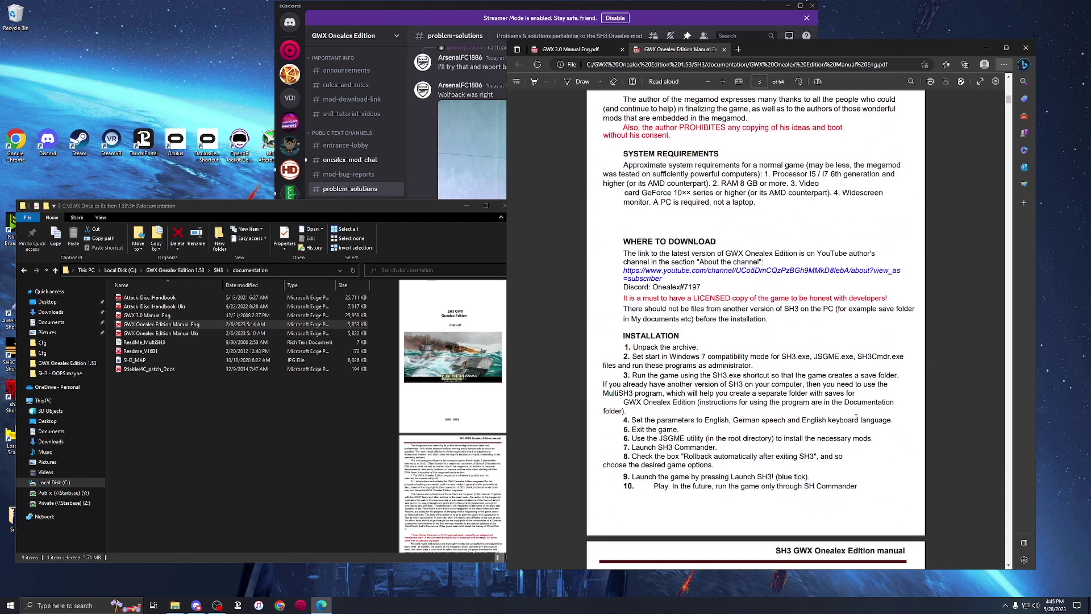
scroll(838, 422, "down", 3)
scroll(838, 423, "down", 15)
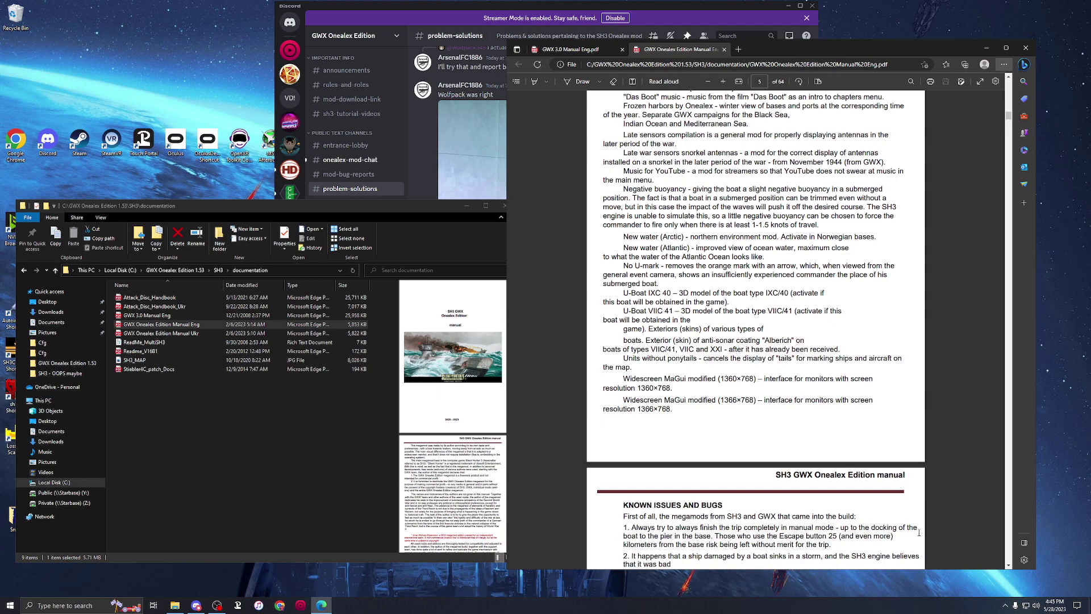
scroll(908, 214, "up", 20)
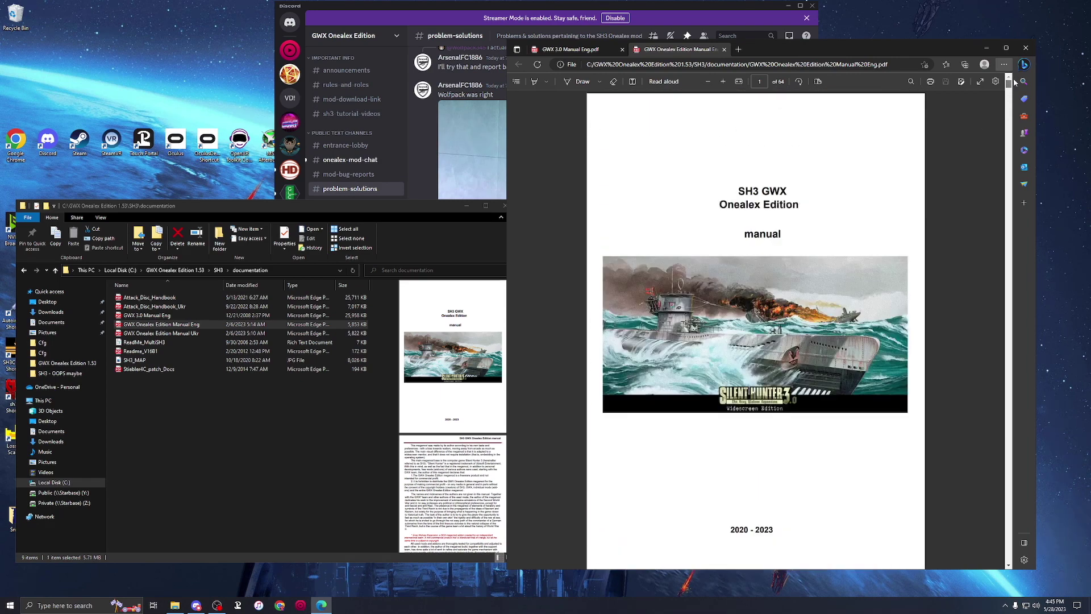